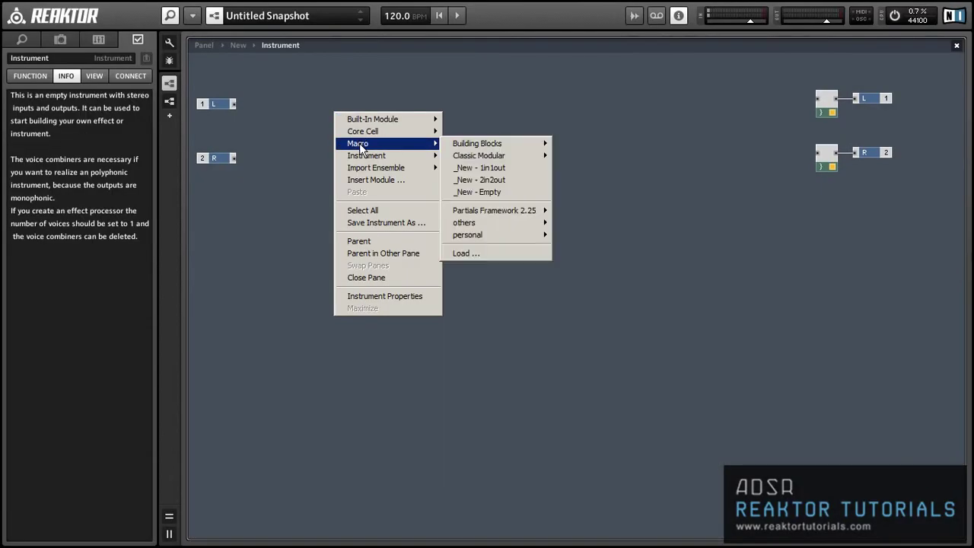
# Step: Insert a new one-in, one-out macro and rename it Trill
pyautogui.click(461, 163)
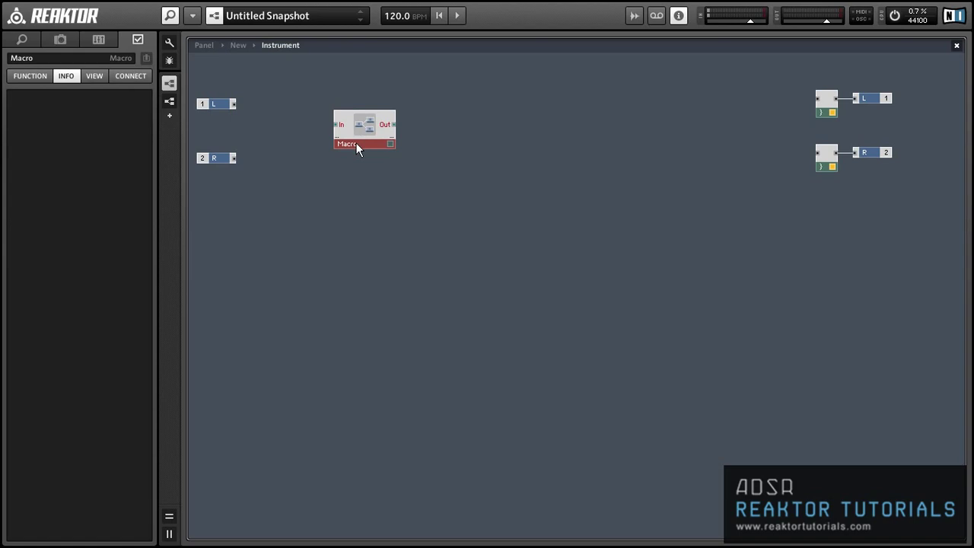
pyautogui.doubleClick(3, 58)
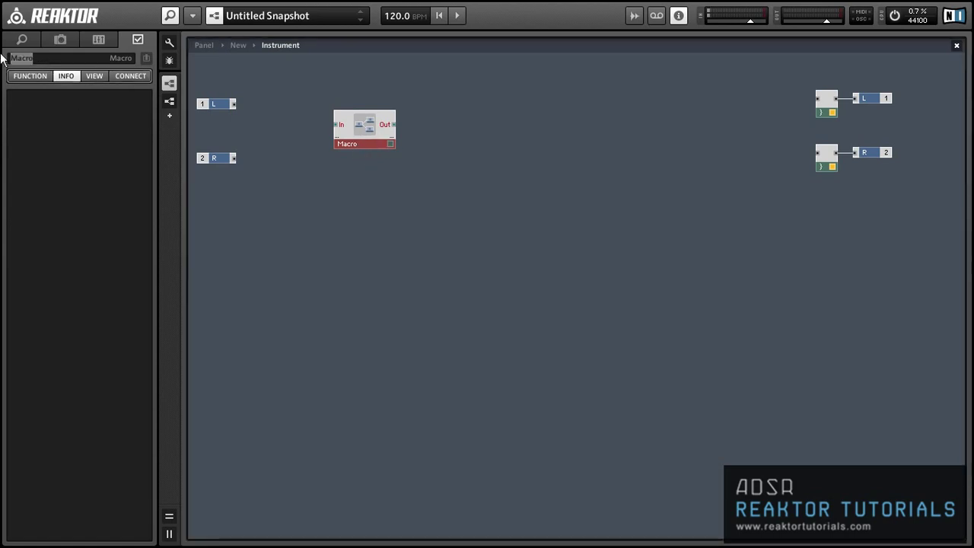
pyautogui.write('Trill')
# Step: Inside Trill, move Out right and add a nested 1-in/1-out macro named Mono Pitch/Gate
pyautogui.doubleClick(362, 128)
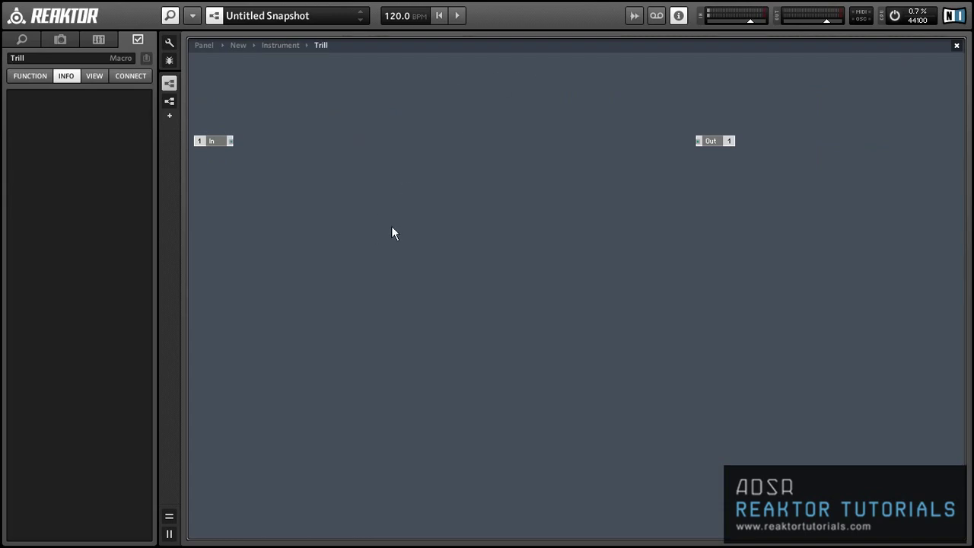
pyautogui.moveTo(722, 141); pyautogui.dragTo(804, 141)
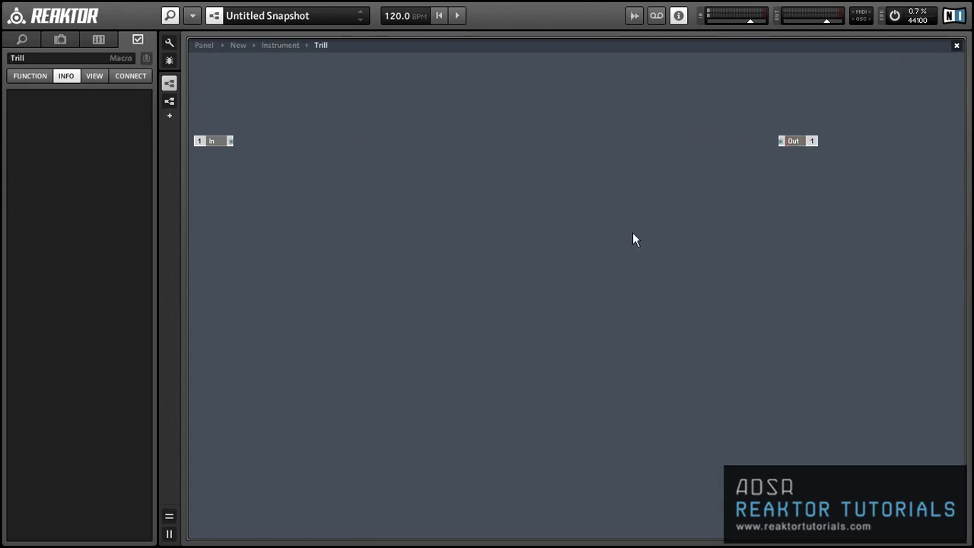
pyautogui.rightClick(341, 119)
pyautogui.moveTo(367, 149)
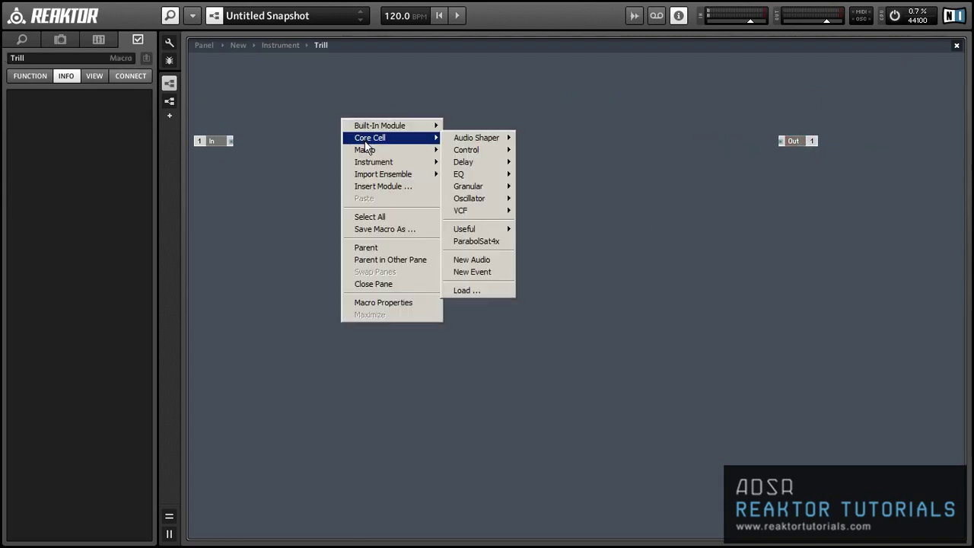
pyautogui.click(533, 179)
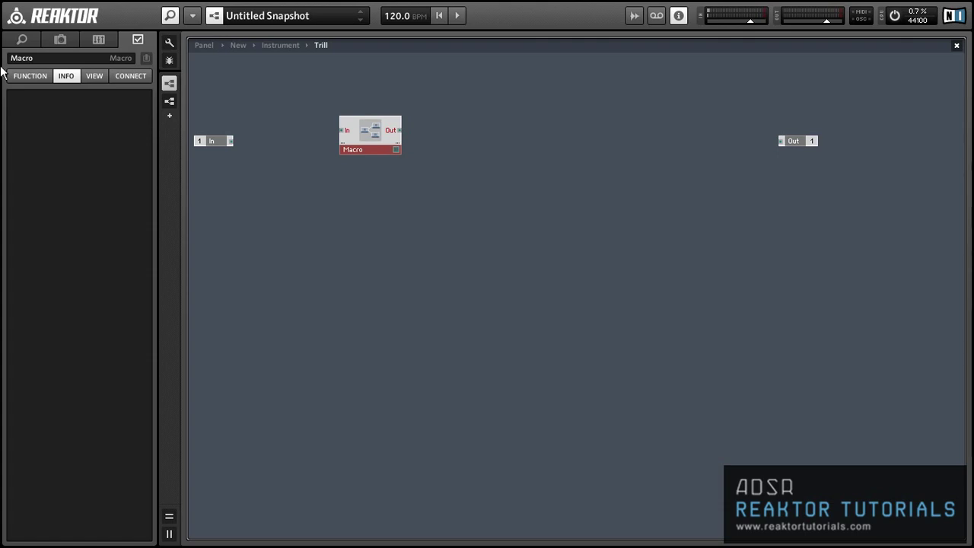
pyautogui.moveTo(16, 58); pyautogui.dragTo(66, 61)
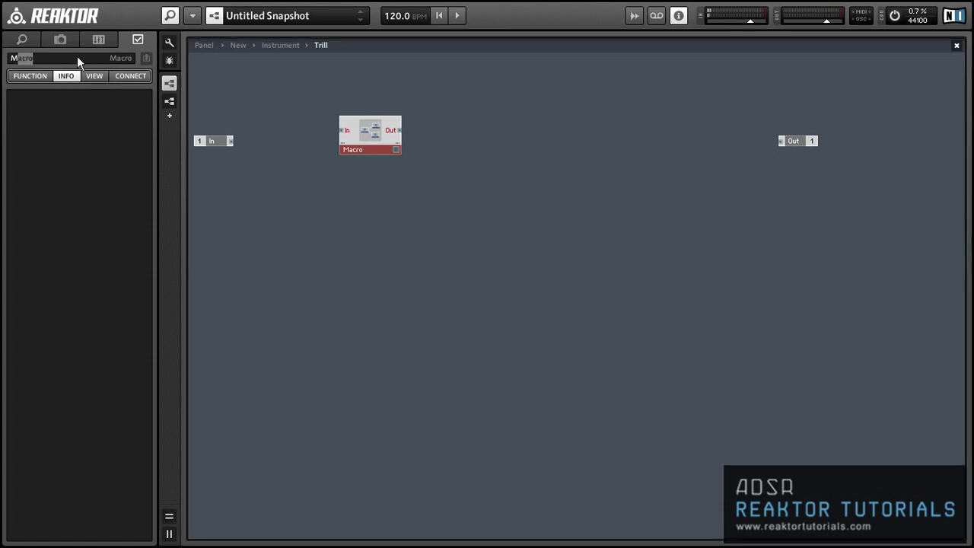
pyautogui.write('ono Pitch/Gate')
pyautogui.press('Return')
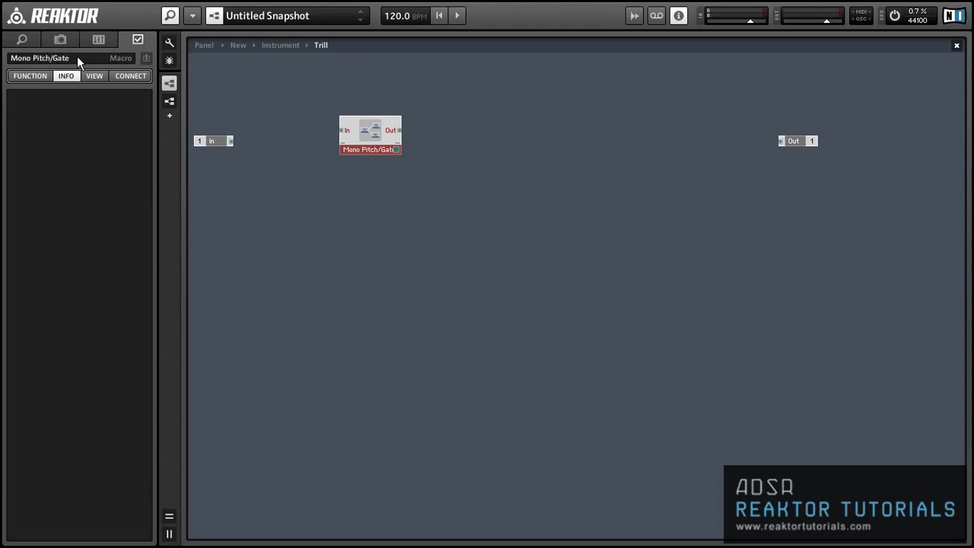
# Step: Inside Mono Pitch/Gate, add an Order module and a Gate module wired into it
pyautogui.doubleClick(374, 134)
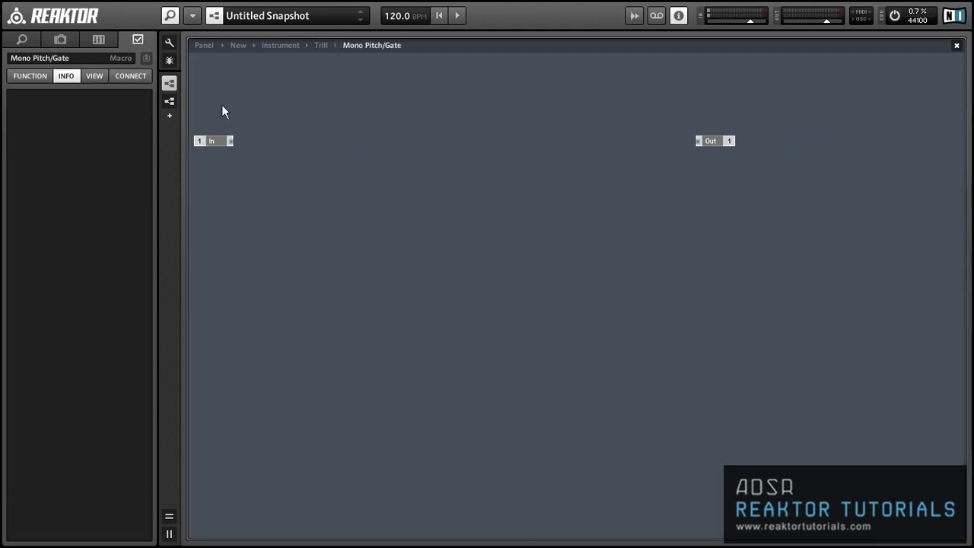
pyautogui.rightClick(347, 114)
pyautogui.moveTo(357, 119)
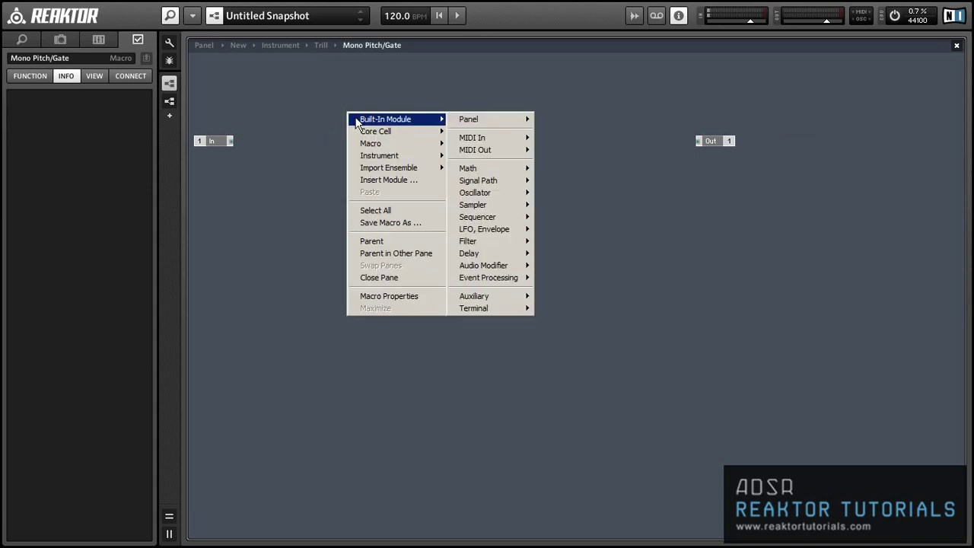
pyautogui.moveTo(509, 275)
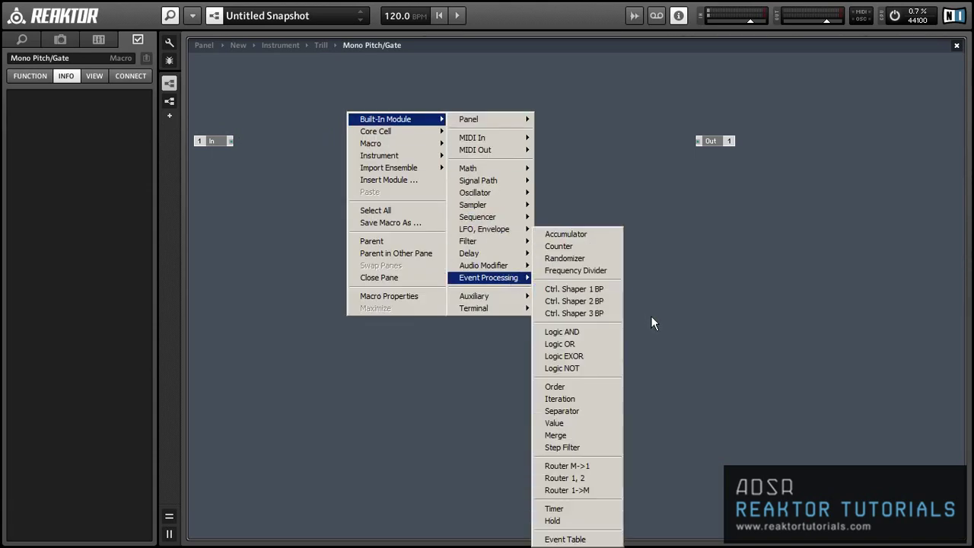
pyautogui.click(555, 386)
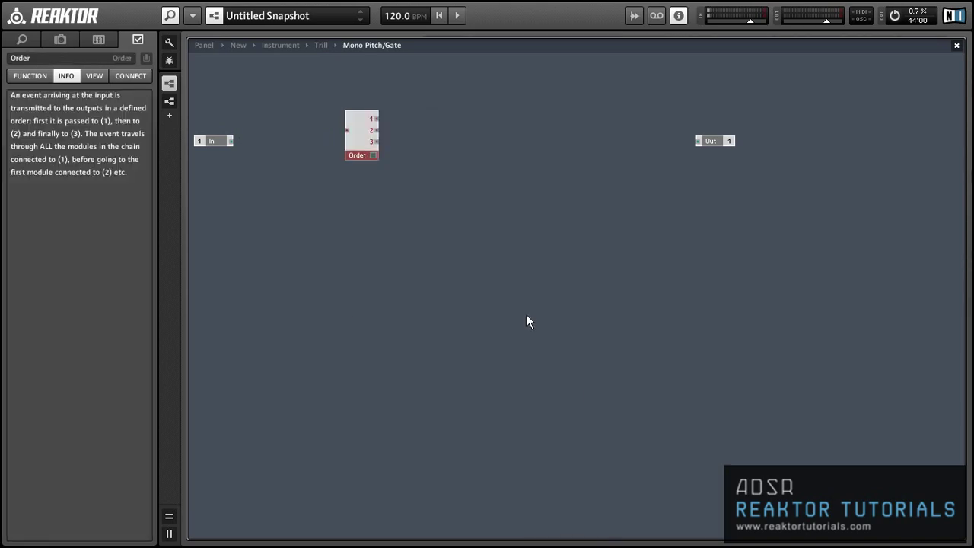
pyautogui.moveTo(358, 159); pyautogui.dragTo(381, 181)
pyautogui.click(390, 209)
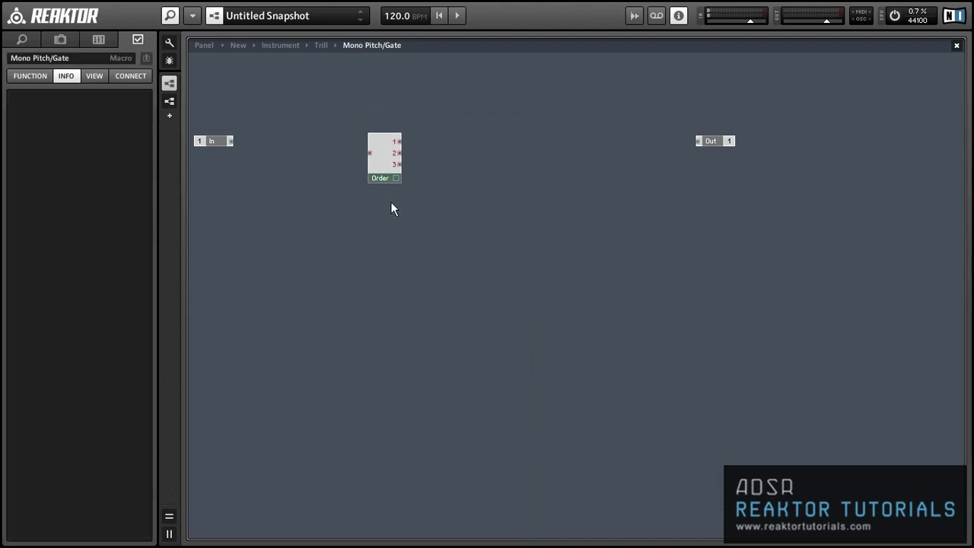
pyautogui.doubleClick(391, 203)
pyautogui.write('ga')
pyautogui.press('Return')
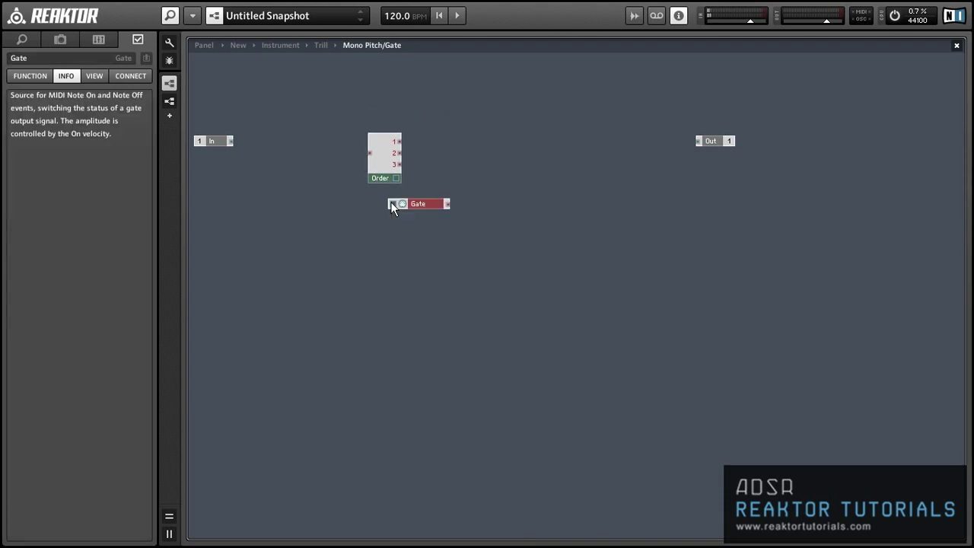
pyautogui.moveTo(392, 207); pyautogui.dragTo(369, 152)
pyautogui.click(514, 113)
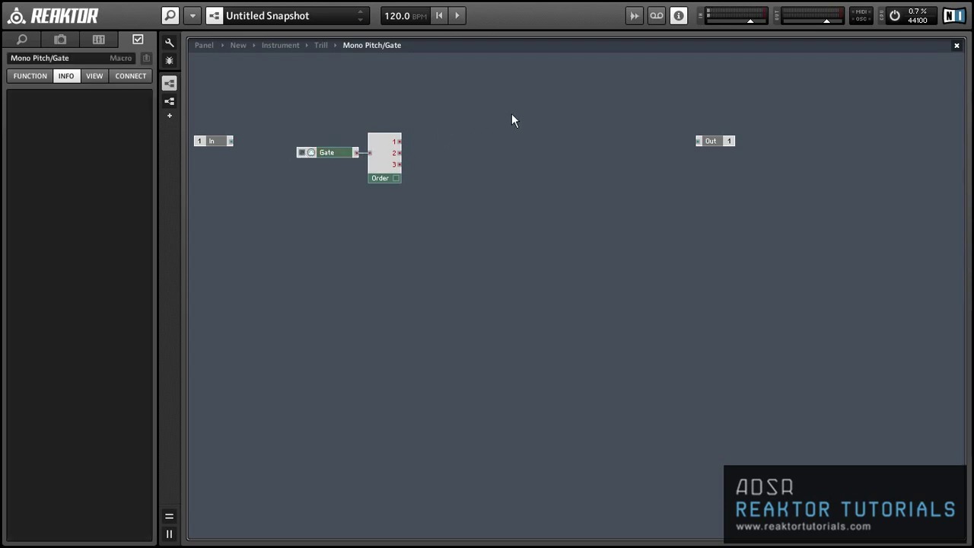
# Step: Add Value and NotePitch modules, and connect Order's output 2 to Value's Trig
pyautogui.doubleClick(511, 113)
pyautogui.write('valu')
pyautogui.press('Return')
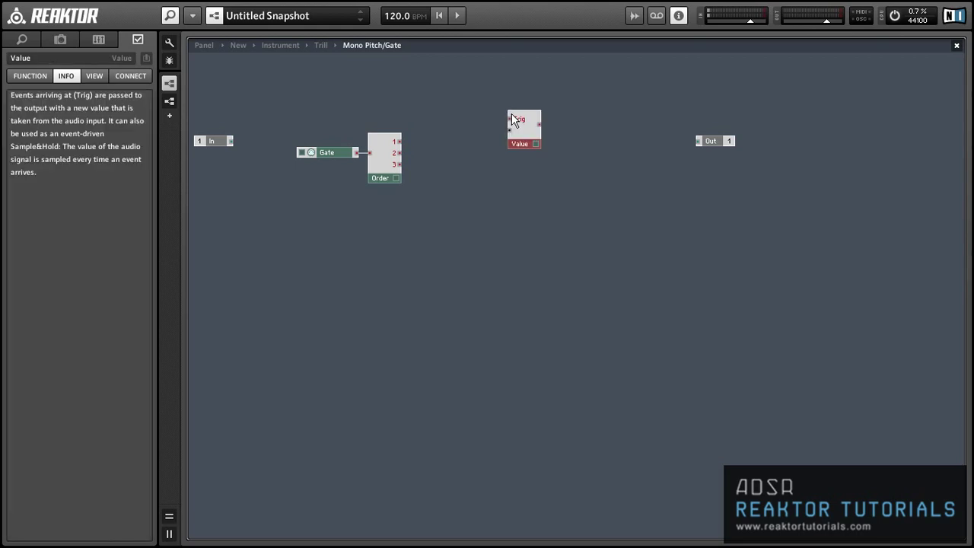
pyautogui.rightClick(495, 116)
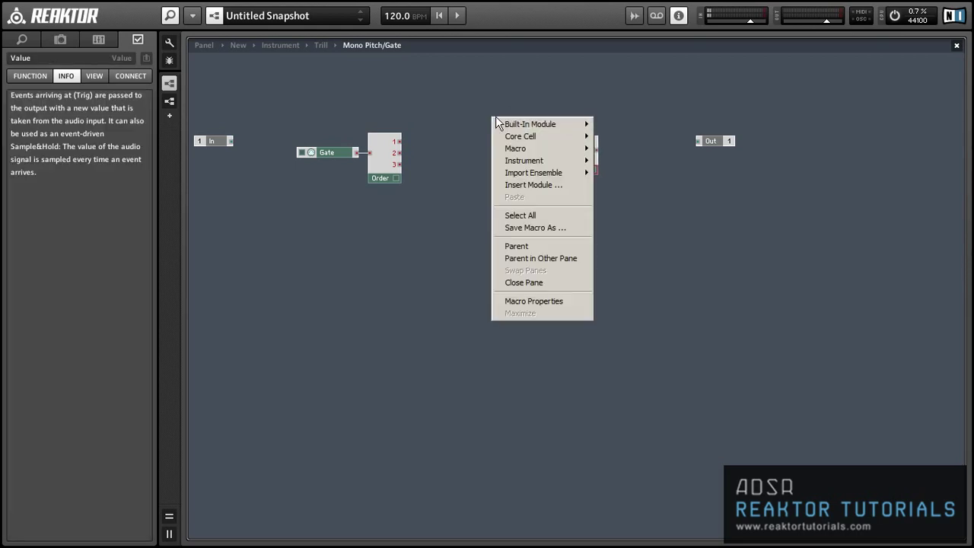
pyautogui.moveTo(499, 124)
pyautogui.moveTo(659, 144)
pyautogui.click(701, 142)
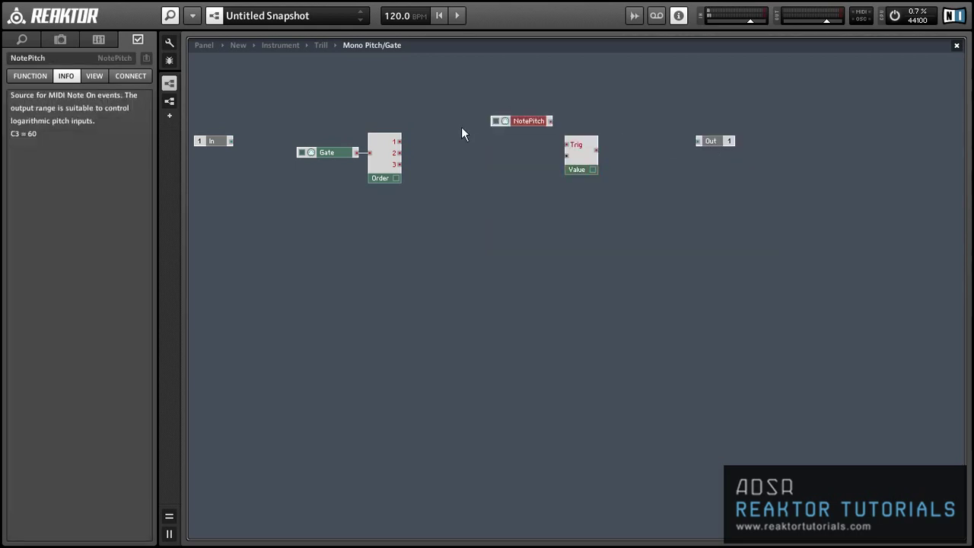
pyautogui.moveTo(524, 122); pyautogui.dragTo(518, 156)
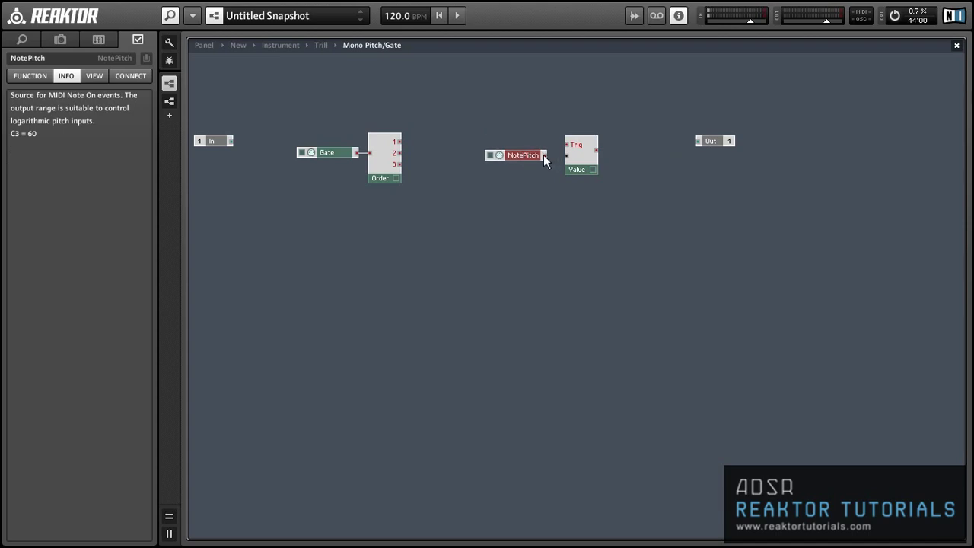
pyautogui.moveTo(566, 144); pyautogui.dragTo(398, 153)
# Step: Add an Event Voice Combiner after Value and wire it to Out
pyautogui.moveTo(485, 111); pyautogui.dragTo(593, 173)
pyautogui.click(626, 108)
pyautogui.rightClick(626, 107)
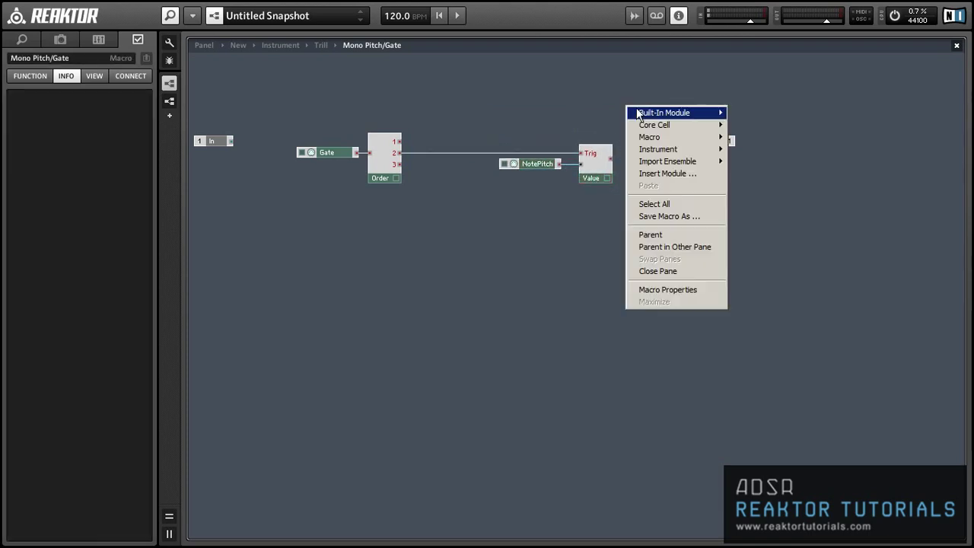
pyautogui.moveTo(769, 293)
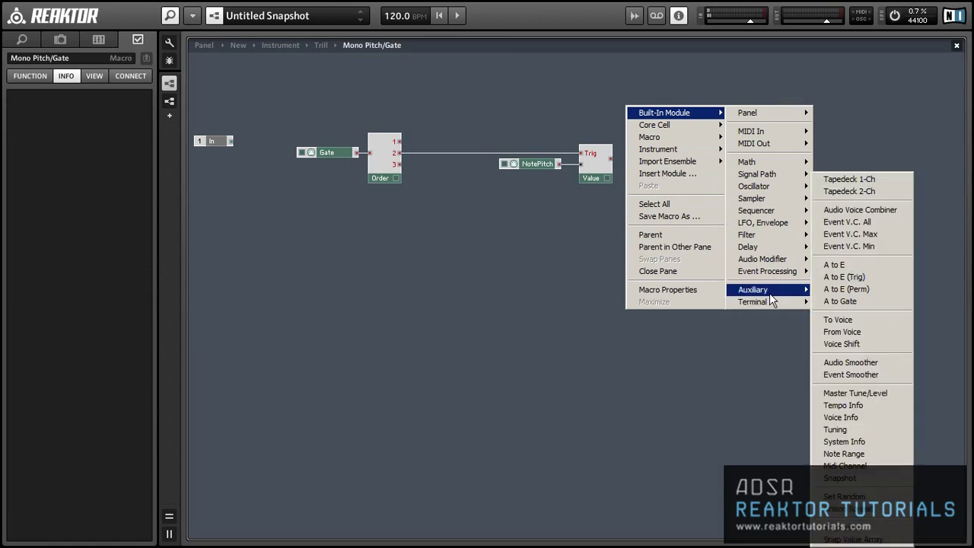
pyautogui.click(879, 221)
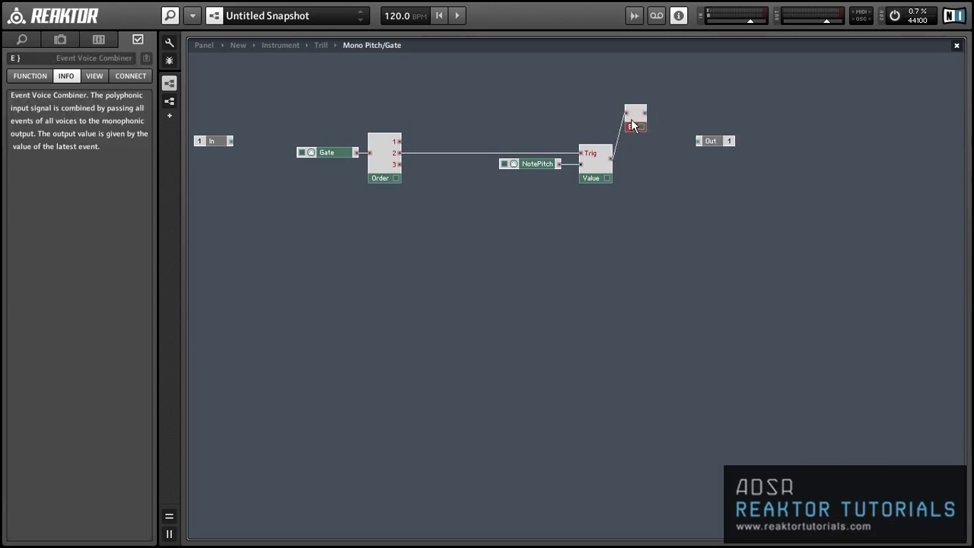
pyautogui.moveTo(648, 148)
pyautogui.mouseDown()
pyautogui.moveTo(642, 169)
pyautogui.moveTo(703, 143)
pyautogui.moveTo(673, 160)
pyautogui.mouseUp()
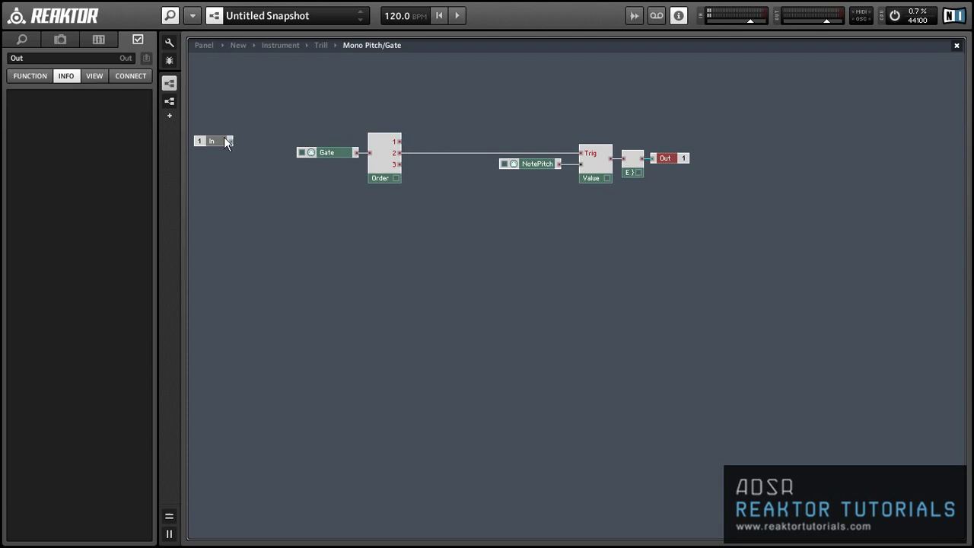
# Step: Delete the In port and rename the Out port to P
pyautogui.click(224, 139)
pyautogui.press('Delete')
pyautogui.click(669, 155)
pyautogui.moveTo(29, 56); pyautogui.dragTo(2, 54)
pyautogui.write('P')
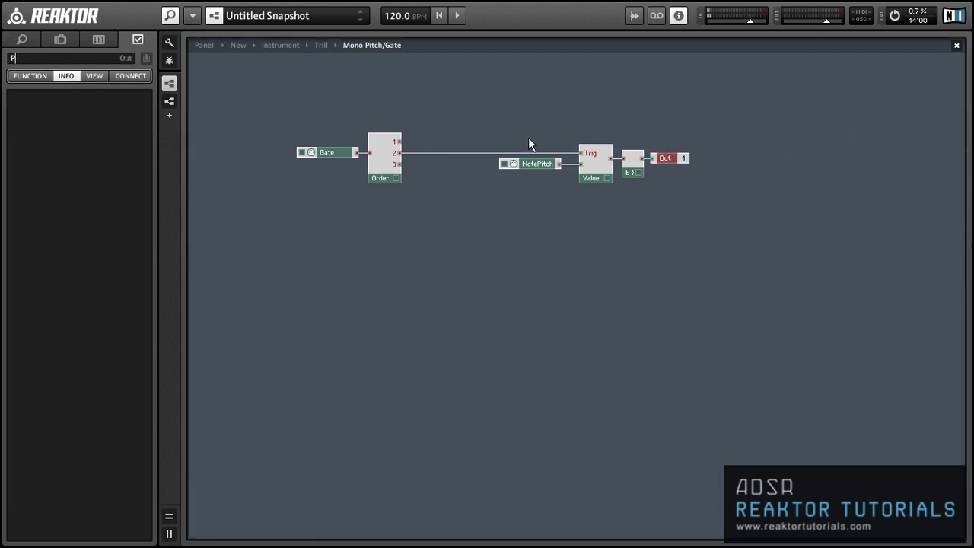
pyautogui.click(537, 194)
# Step: Add a second output G fed by Order's output 3, then return to Trill
pyautogui.rightClick(431, 178)
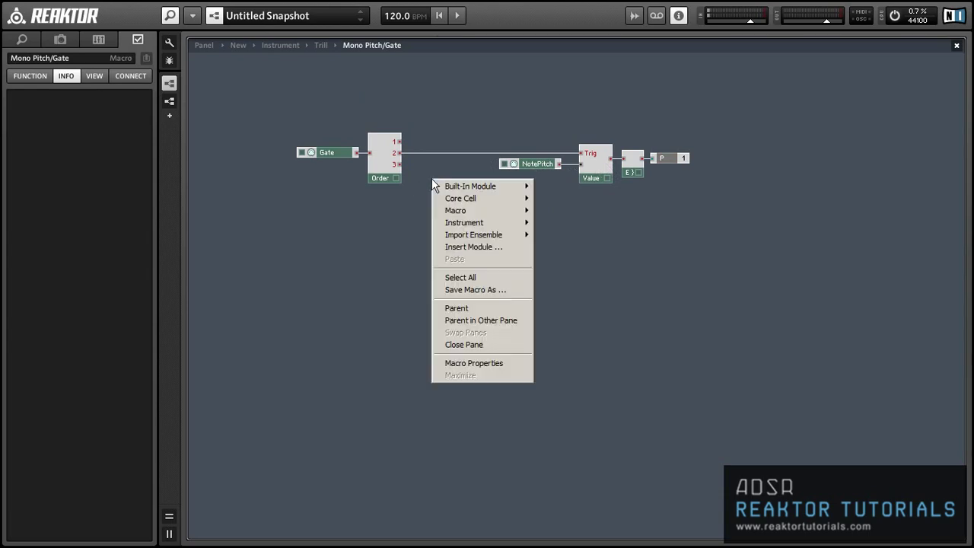
pyautogui.moveTo(475, 185)
pyautogui.moveTo(604, 373)
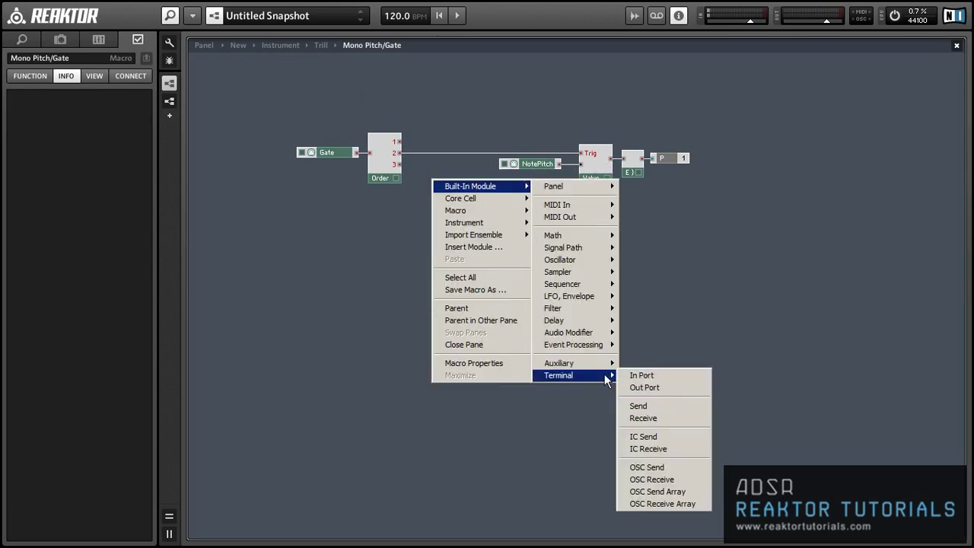
pyautogui.click(643, 387)
pyautogui.moveTo(29, 57); pyautogui.dragTo(2, 87)
pyautogui.write('G')
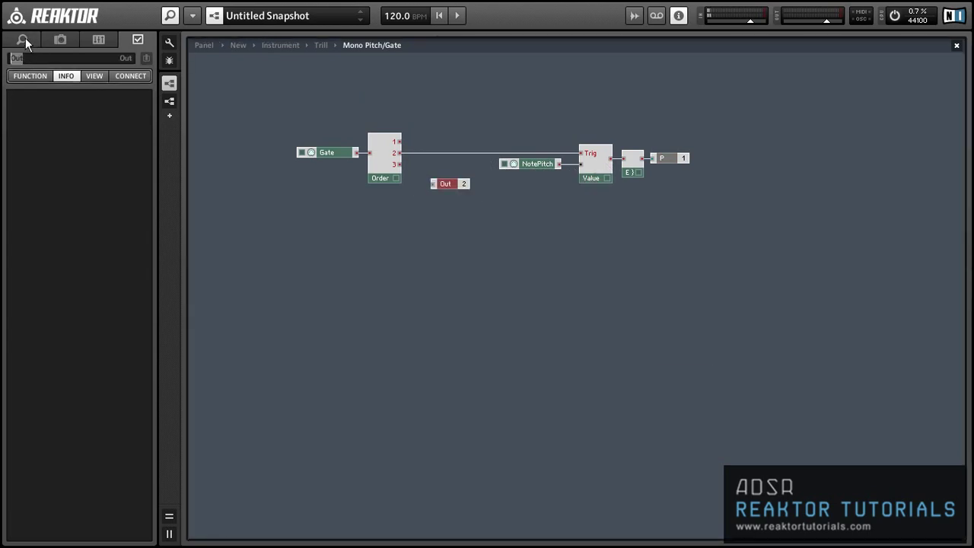
pyautogui.click(387, 233)
pyautogui.moveTo(397, 165); pyautogui.dragTo(436, 170)
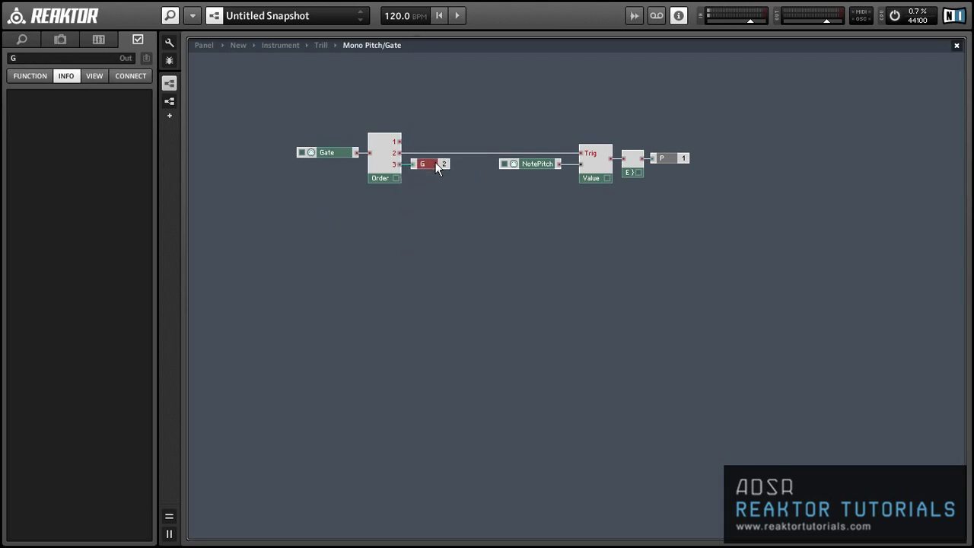
pyautogui.click(468, 187)
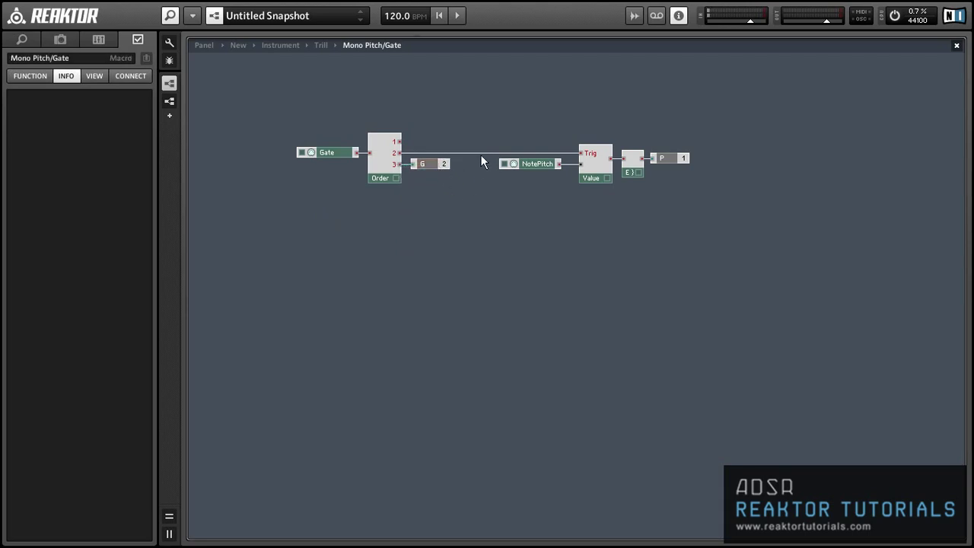
pyautogui.doubleClick(477, 96)
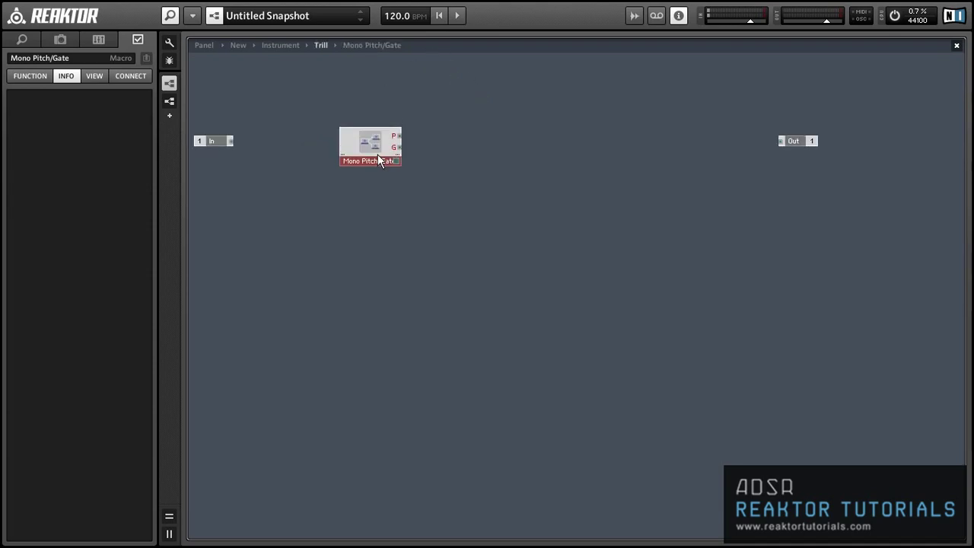
# Step: Lower Mono Pitch/Gate and add an Event Table with a 128 by 1 table size
pyautogui.moveTo(379, 159); pyautogui.dragTo(385, 245)
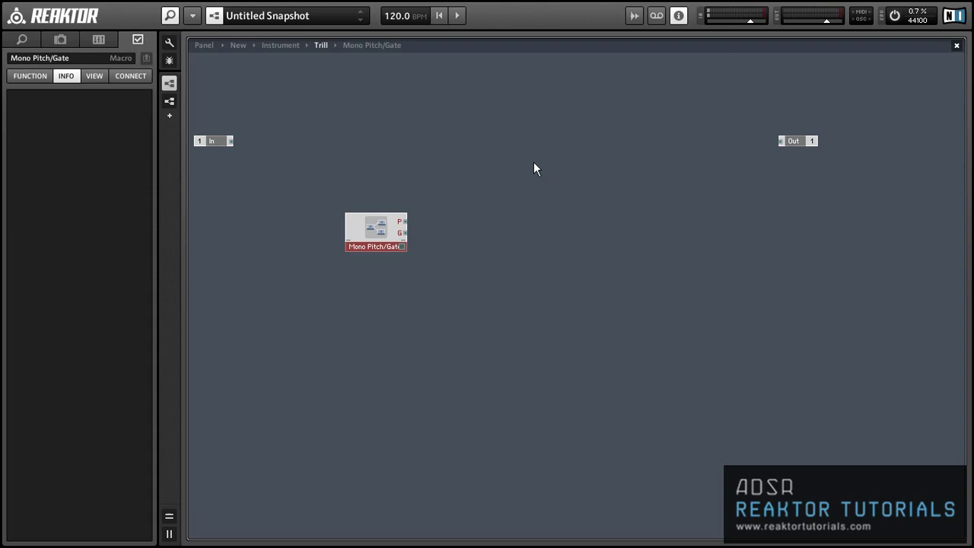
pyautogui.rightClick(585, 130)
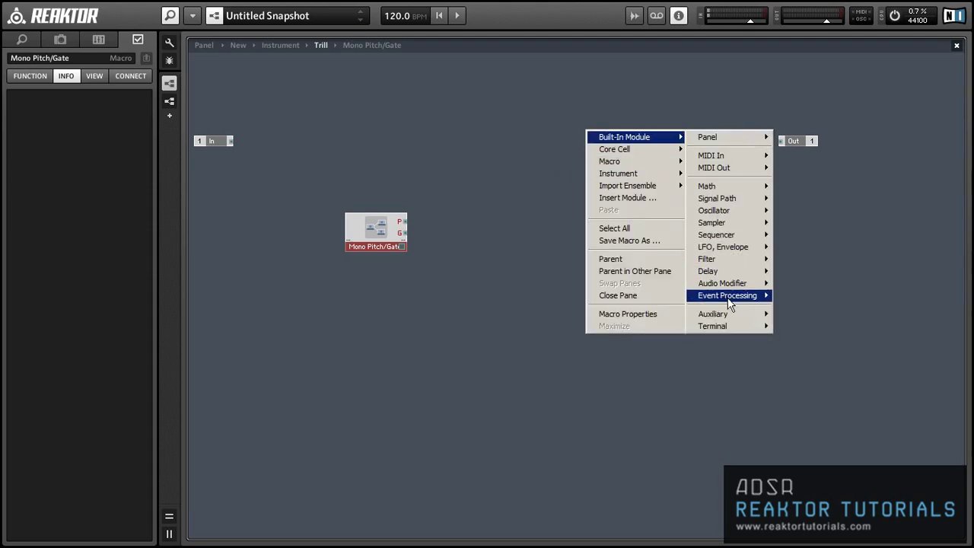
pyautogui.moveTo(728, 297)
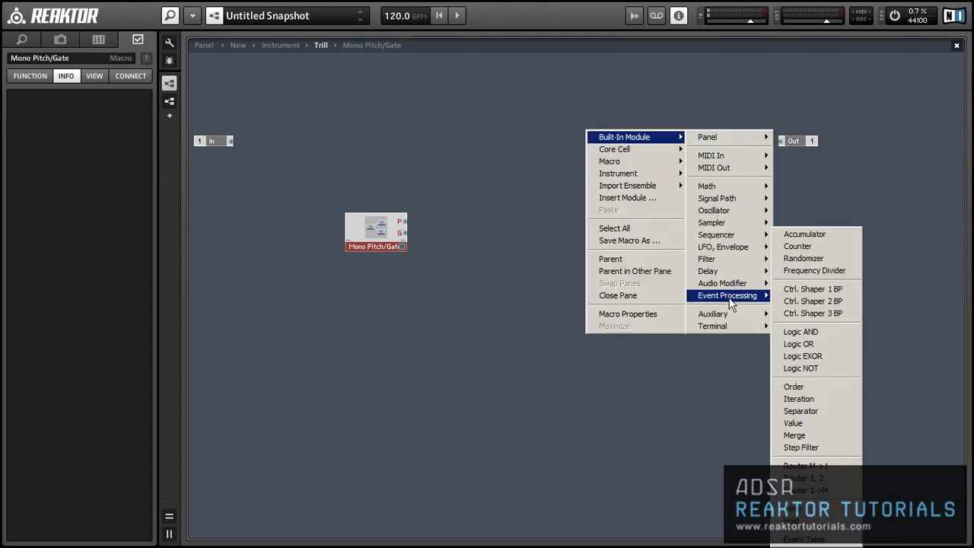
pyautogui.click(804, 539)
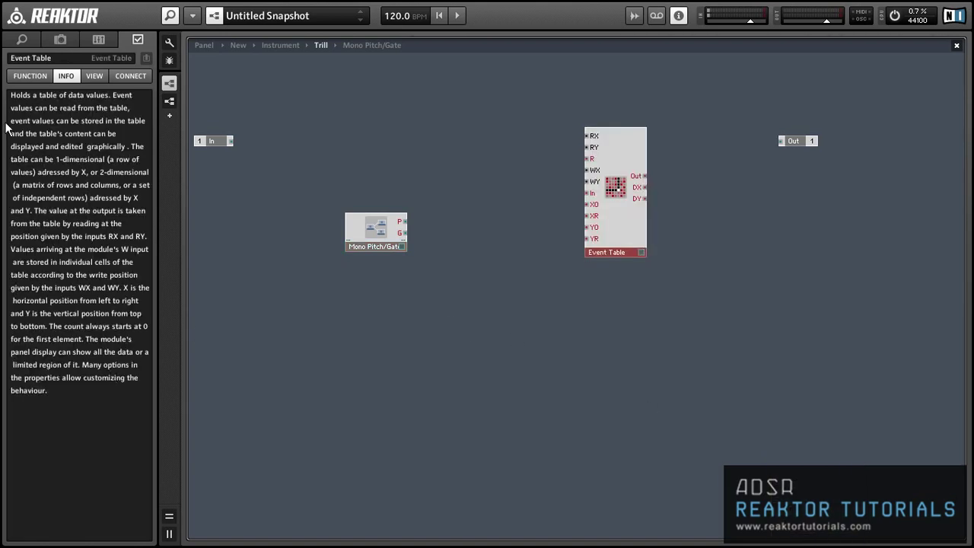
pyautogui.click(32, 76)
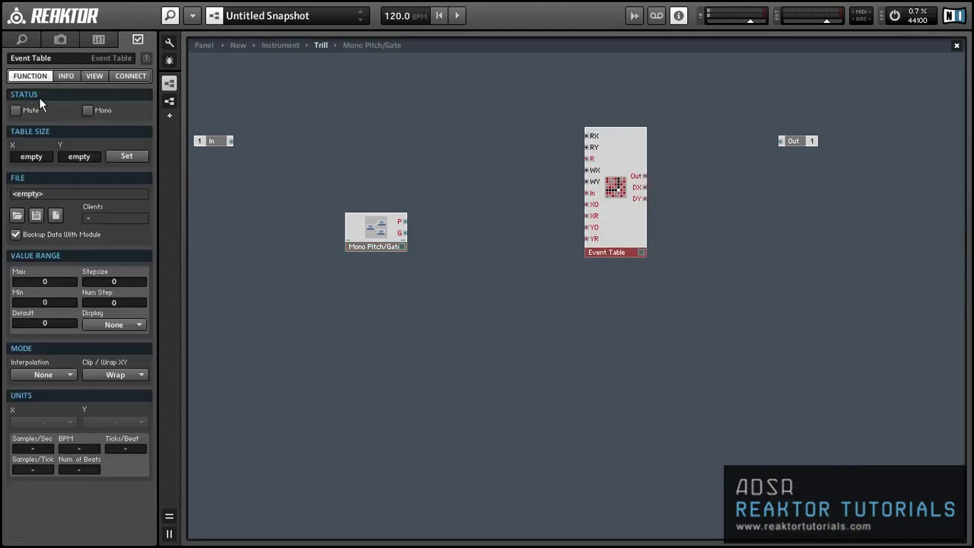
pyautogui.click(135, 159)
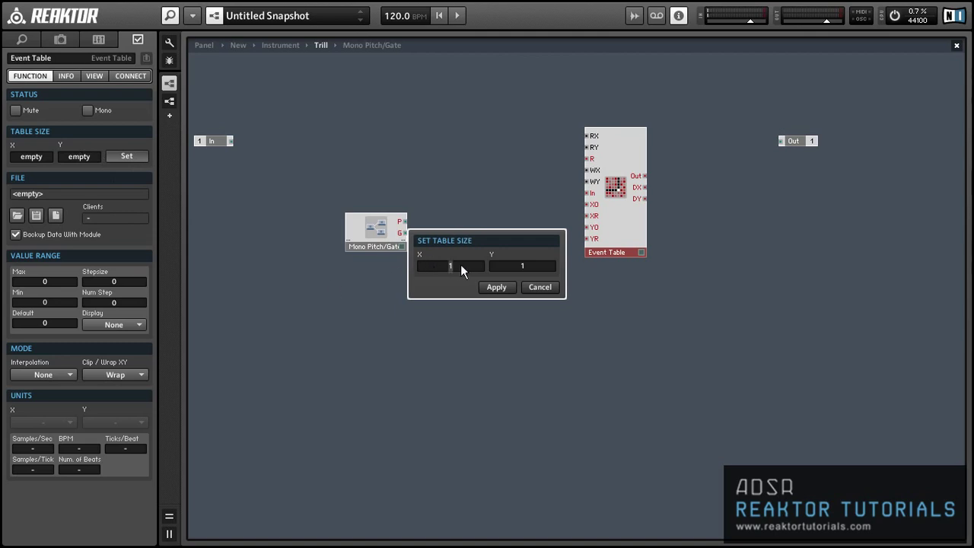
pyautogui.click(493, 289)
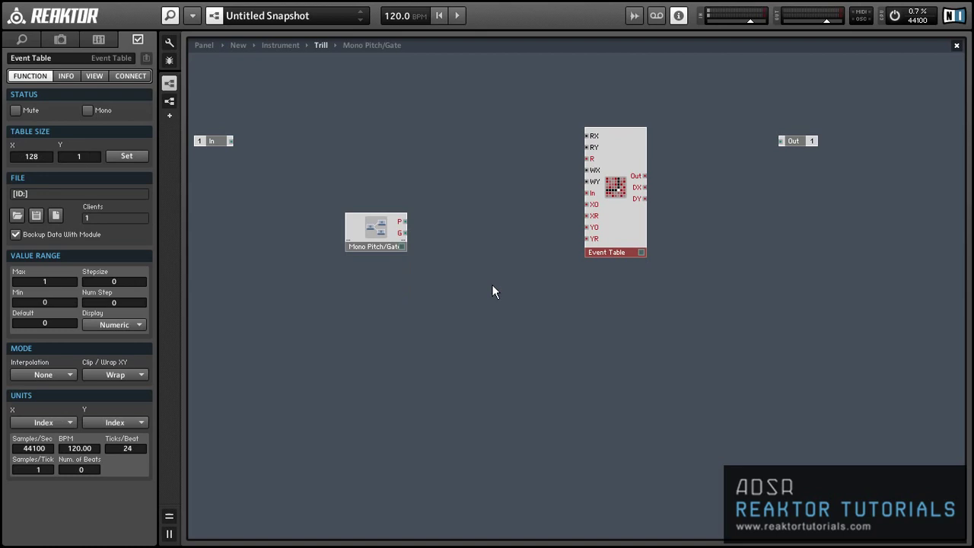
pyautogui.moveTo(630, 228); pyautogui.dragTo(629, 278)
# Step: Add an Order module fed by Mono Pitch/Gate's G output
pyautogui.click(452, 262)
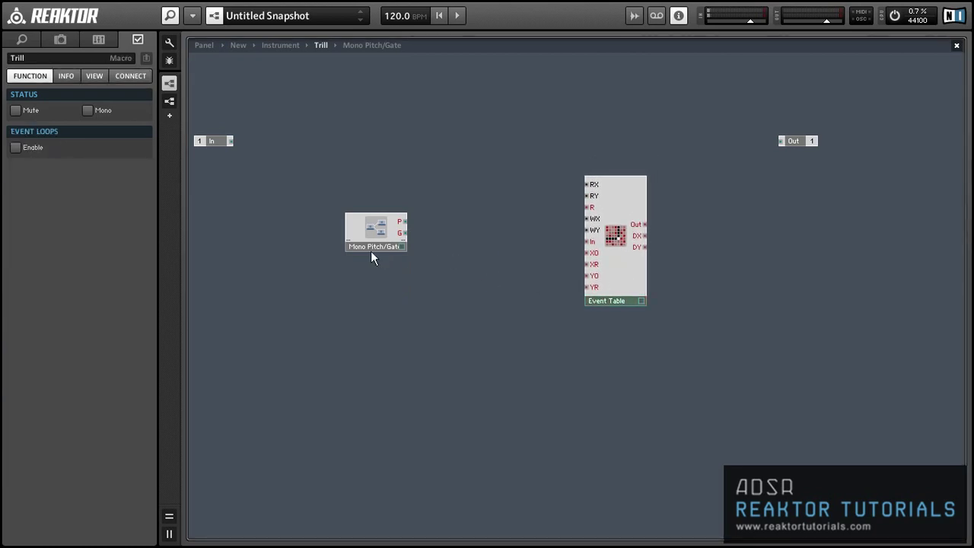
pyautogui.moveTo(370, 251); pyautogui.dragTo(332, 242)
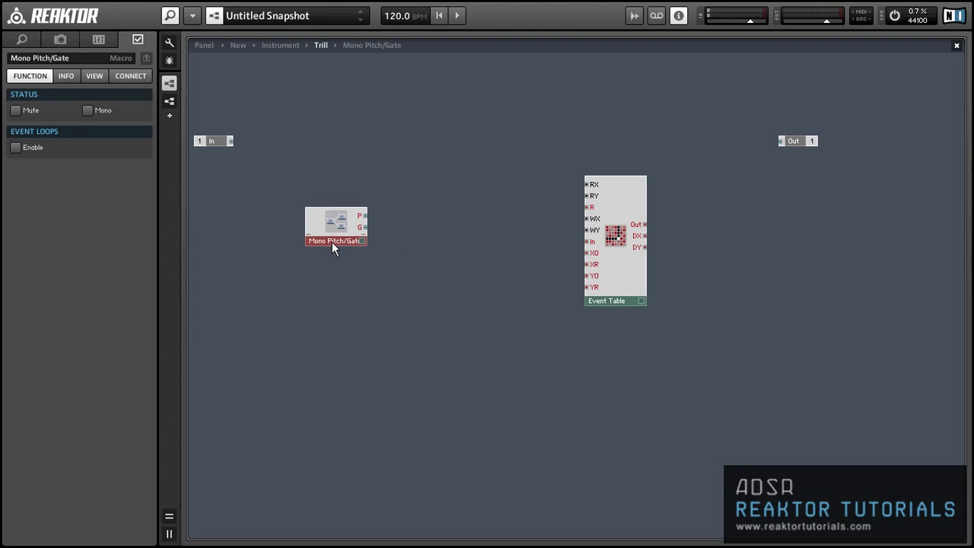
pyautogui.rightClick(414, 229)
pyautogui.moveTo(456, 234)
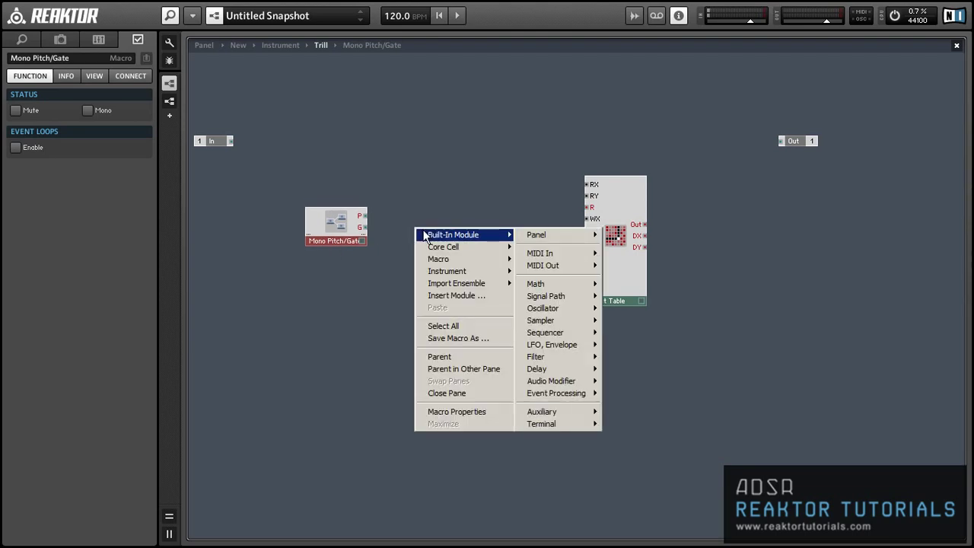
pyautogui.moveTo(553, 394)
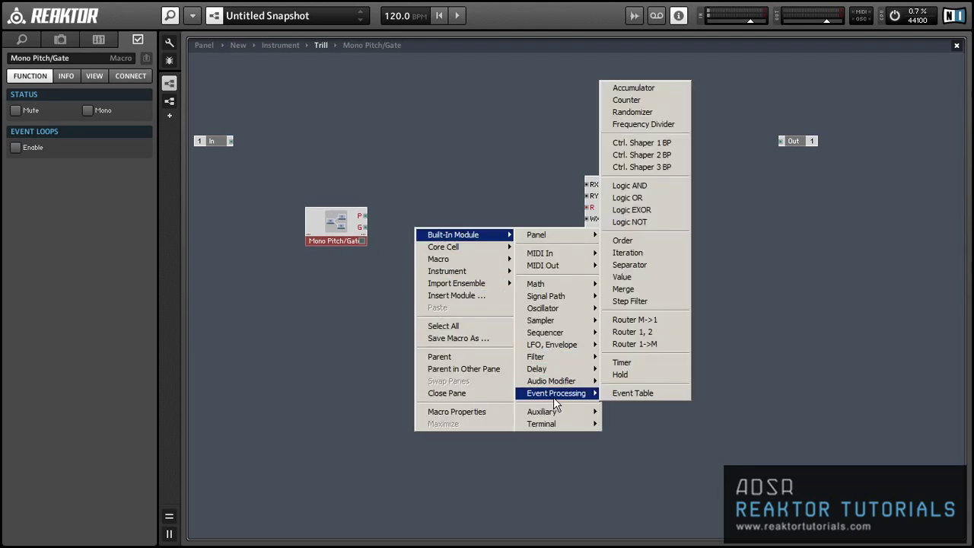
pyautogui.click(622, 241)
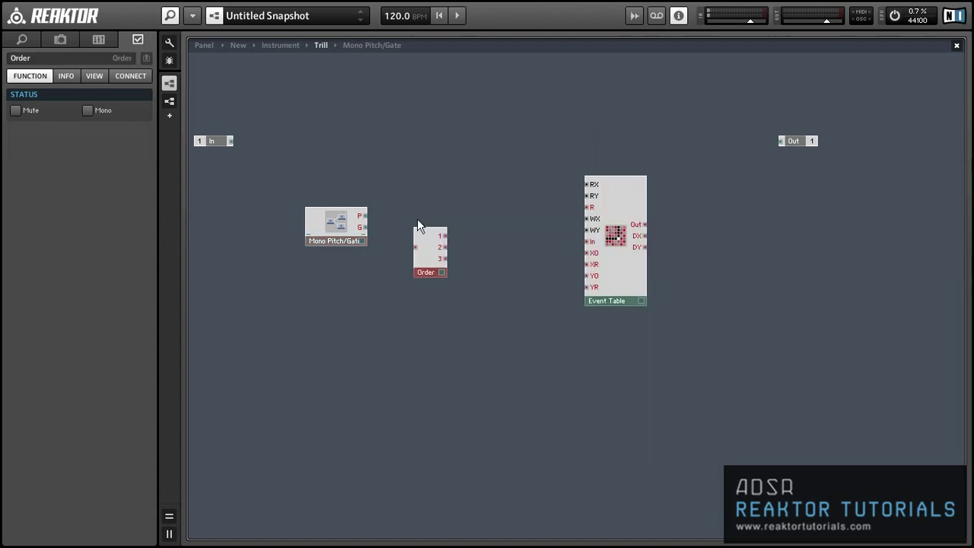
pyautogui.moveTo(364, 227); pyautogui.dragTo(405, 282)
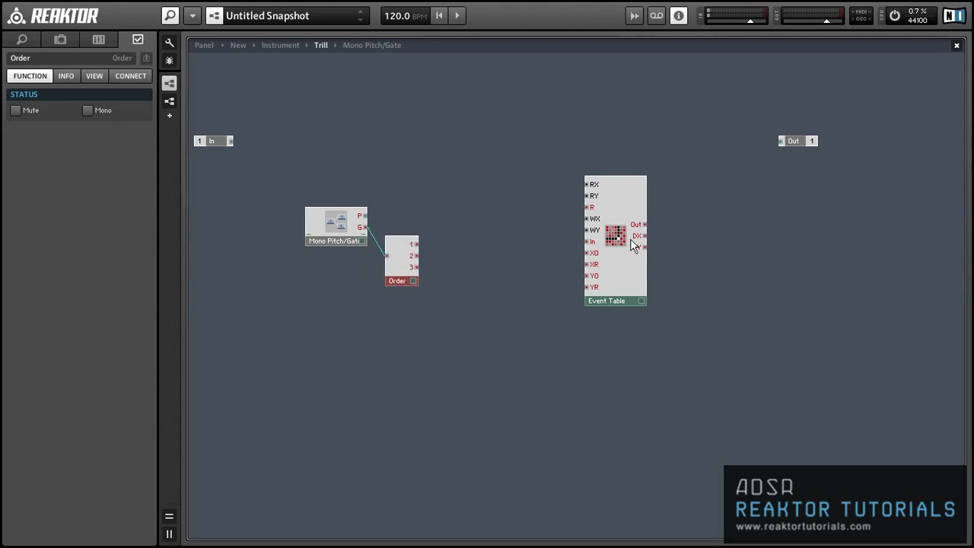
# Step: Move the Event Table further right and insert a Compare module
pyautogui.moveTo(629, 240); pyautogui.dragTo(699, 250)
pyautogui.click(470, 240)
pyautogui.rightClick(471, 209)
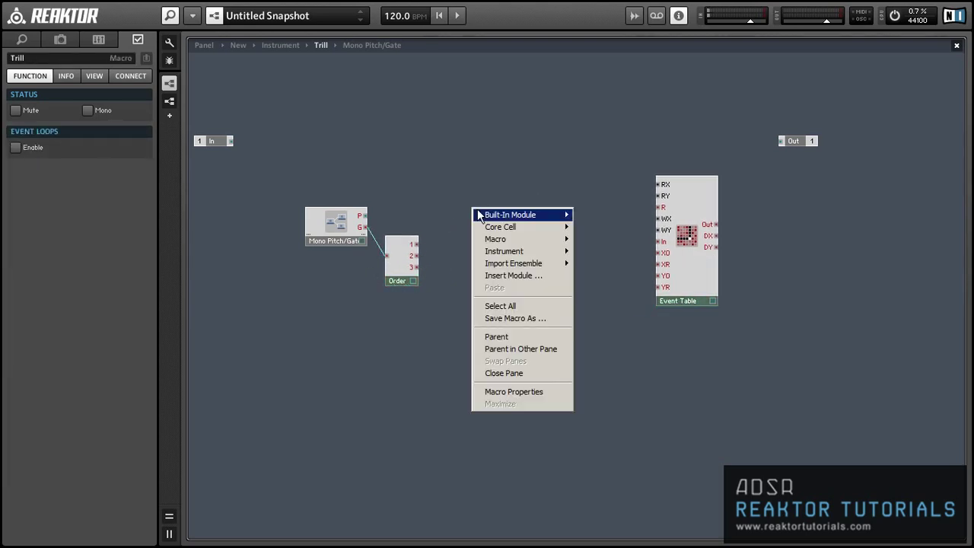
pyautogui.moveTo(486, 214)
pyautogui.moveTo(643, 326)
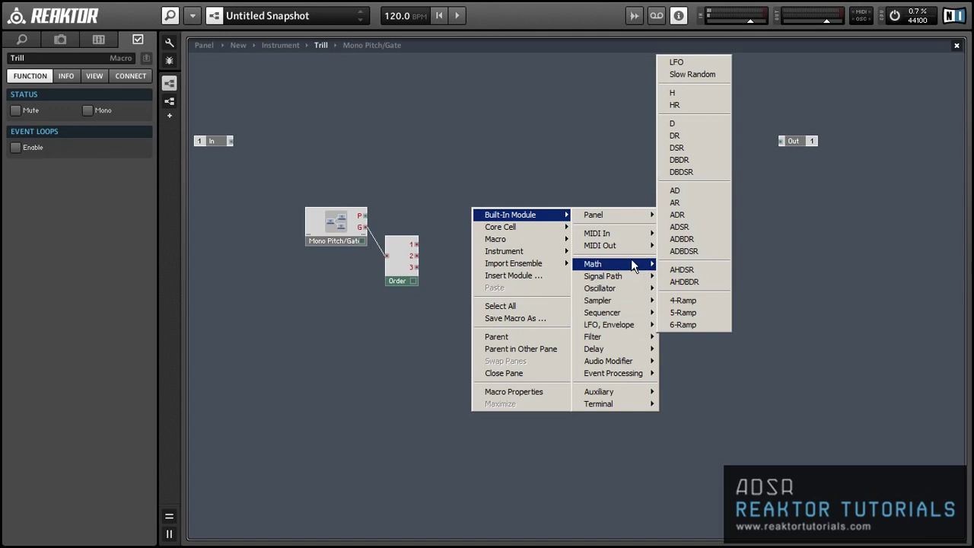
pyautogui.moveTo(630, 264)
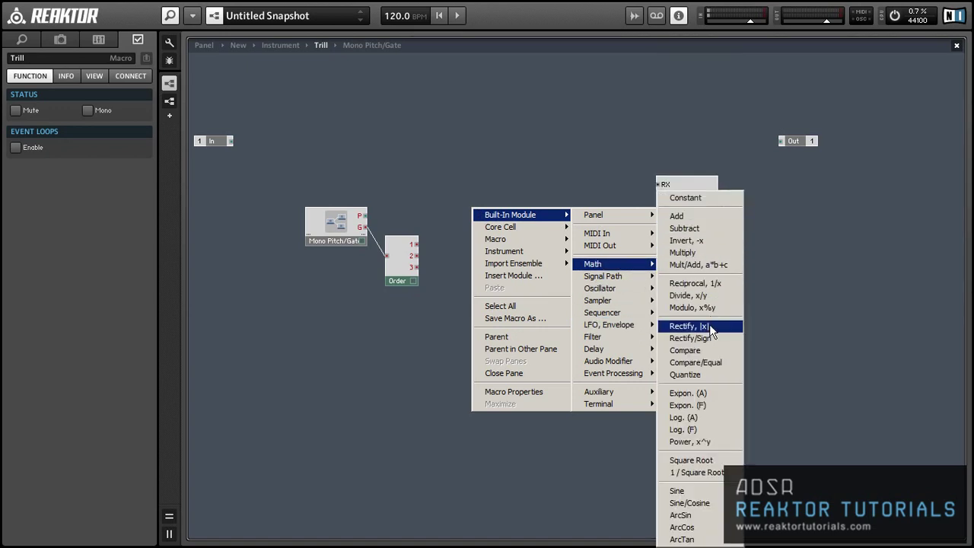
pyautogui.click(708, 350)
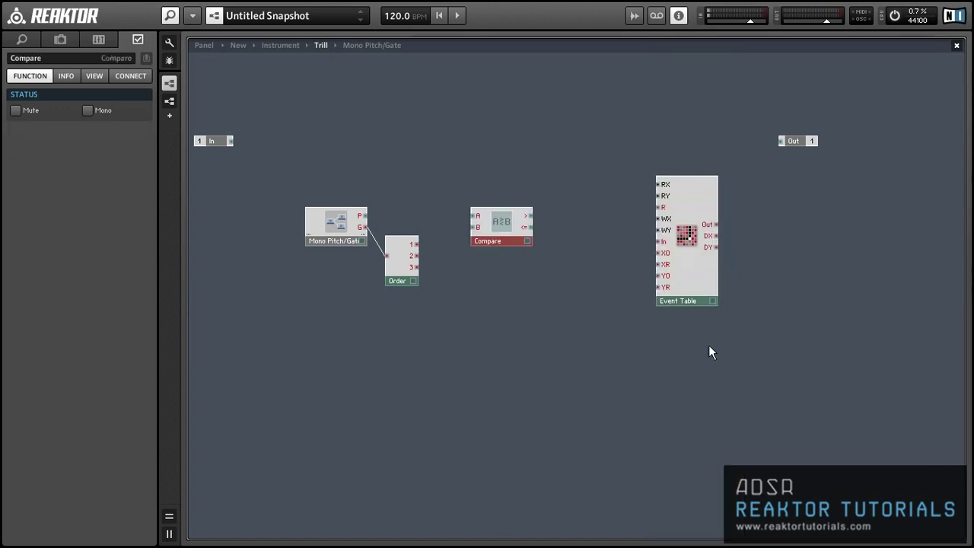
# Step: Wire Order output 2 to Compare A, and feed Compare's > output into a new Multiply module
pyautogui.moveTo(413, 259); pyautogui.dragTo(495, 271)
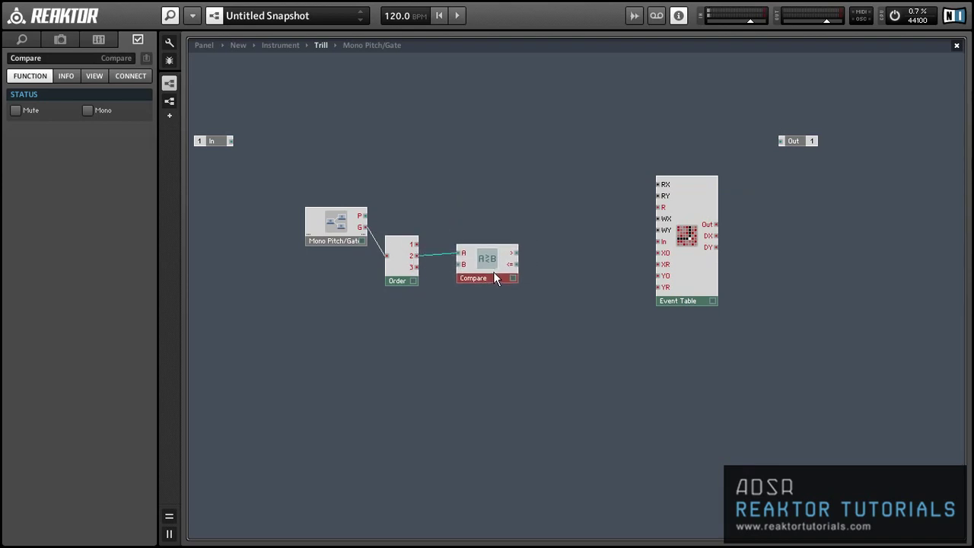
pyautogui.click(474, 351)
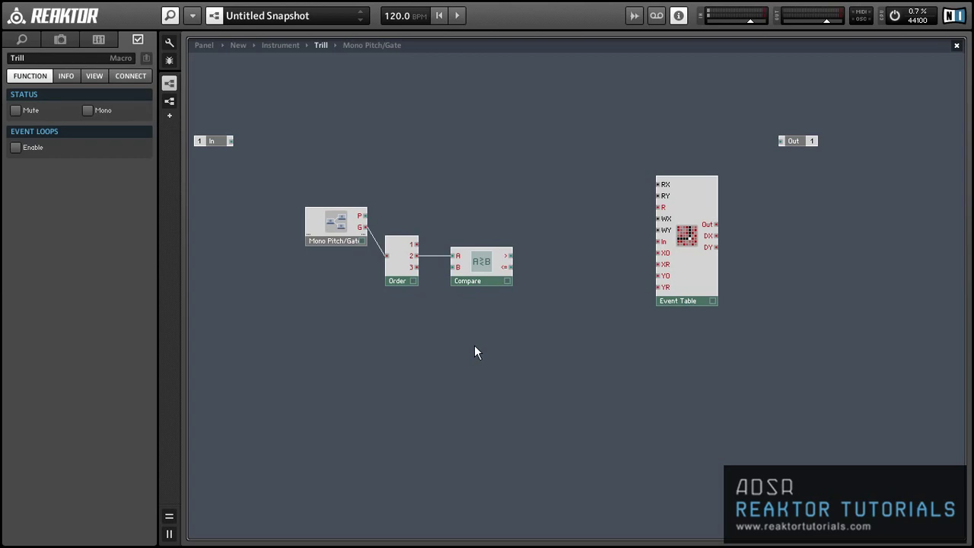
pyautogui.rightClick(533, 232)
pyautogui.moveTo(546, 237)
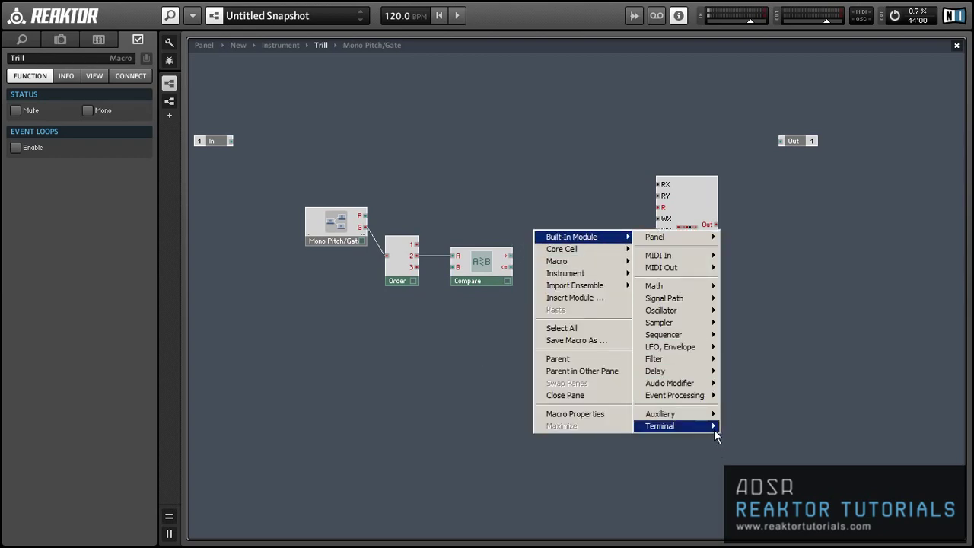
pyautogui.moveTo(659, 287)
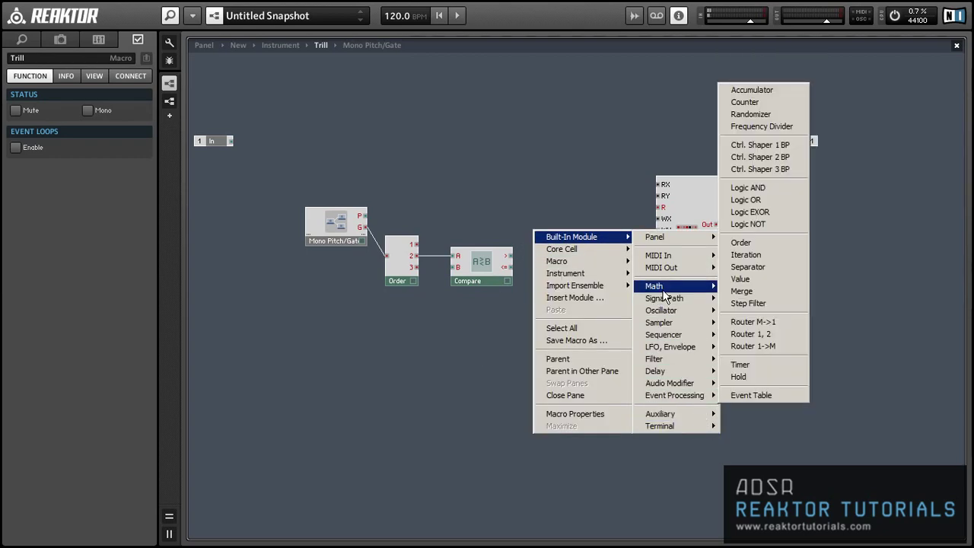
pyautogui.click(749, 253)
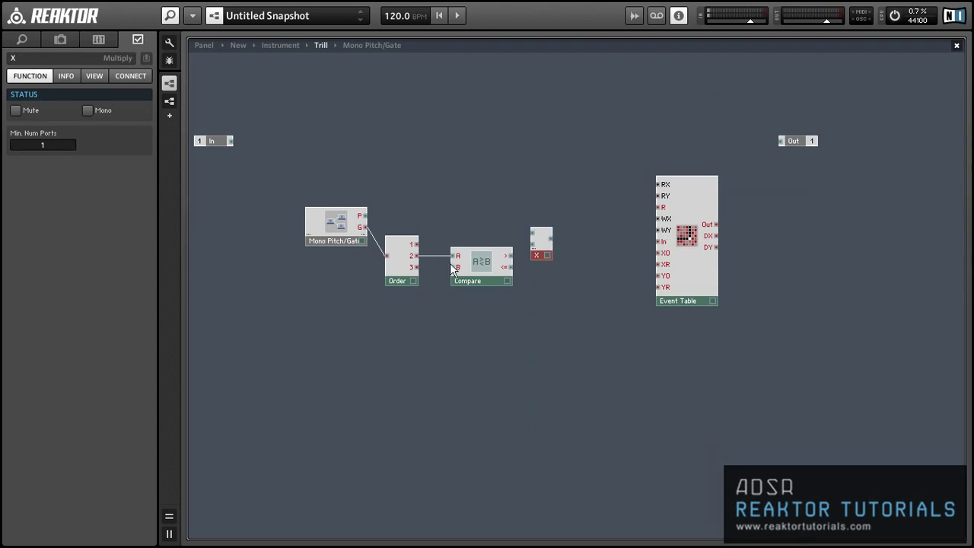
pyautogui.moveTo(508, 256); pyautogui.dragTo(614, 278)
pyautogui.click(596, 286)
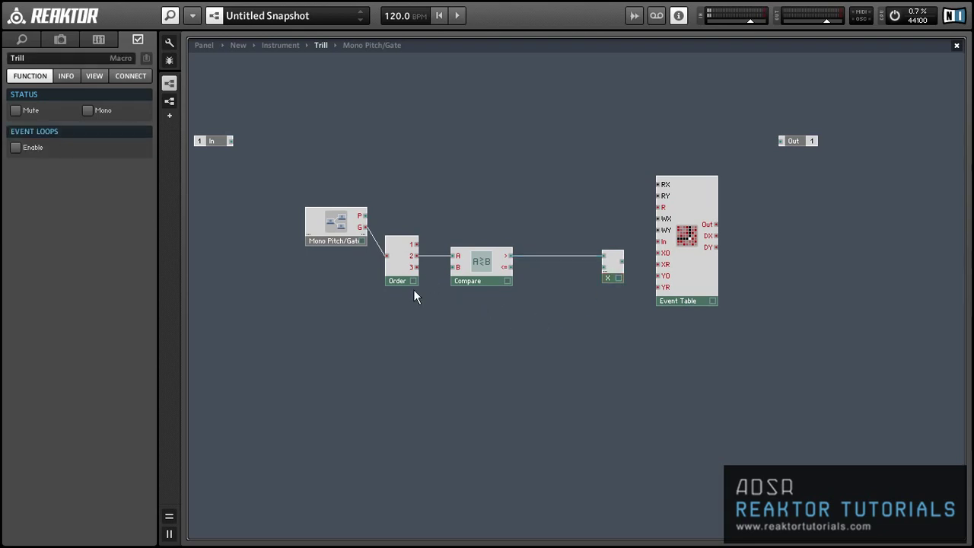
# Step: Add a Separator fed by Order's output 3, aligned directly under Compare
pyautogui.rightClick(401, 308)
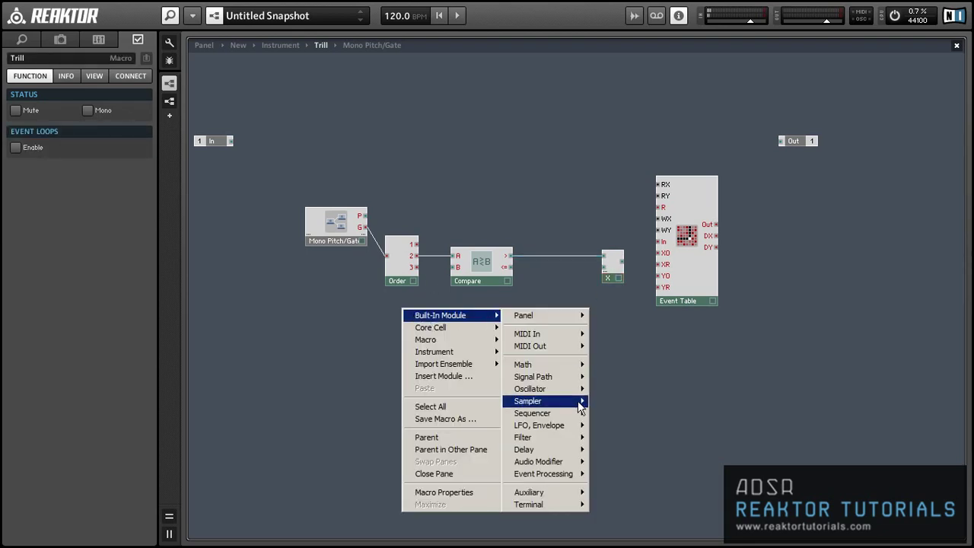
pyautogui.moveTo(583, 475)
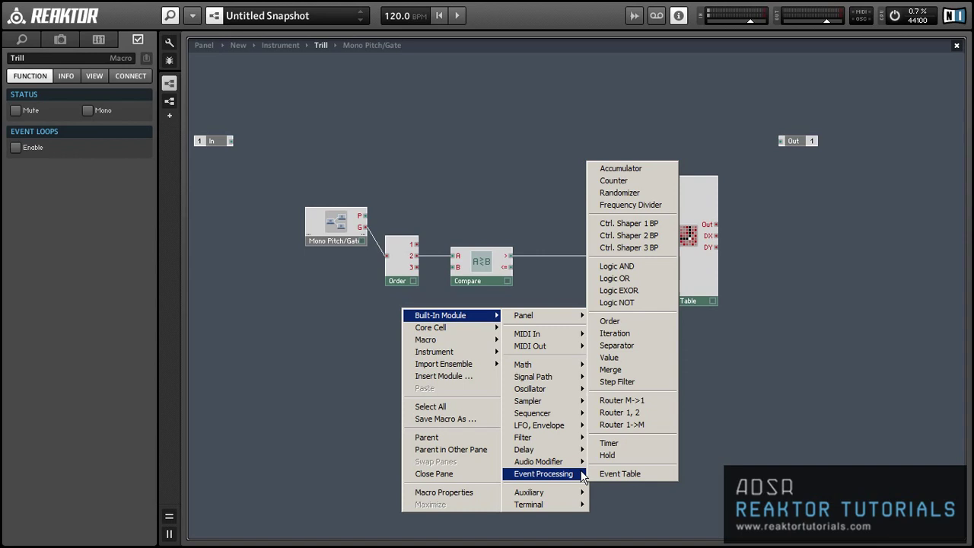
pyautogui.click(644, 346)
pyautogui.moveTo(423, 314); pyautogui.dragTo(449, 316)
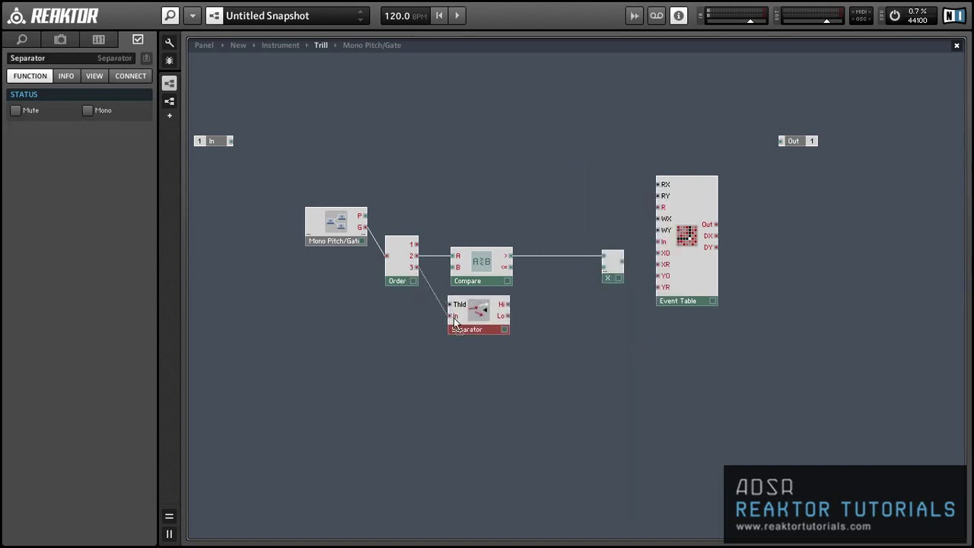
pyautogui.moveTo(289, 176); pyautogui.dragTo(399, 281)
pyautogui.moveTo(399, 281); pyautogui.dragTo(373, 280)
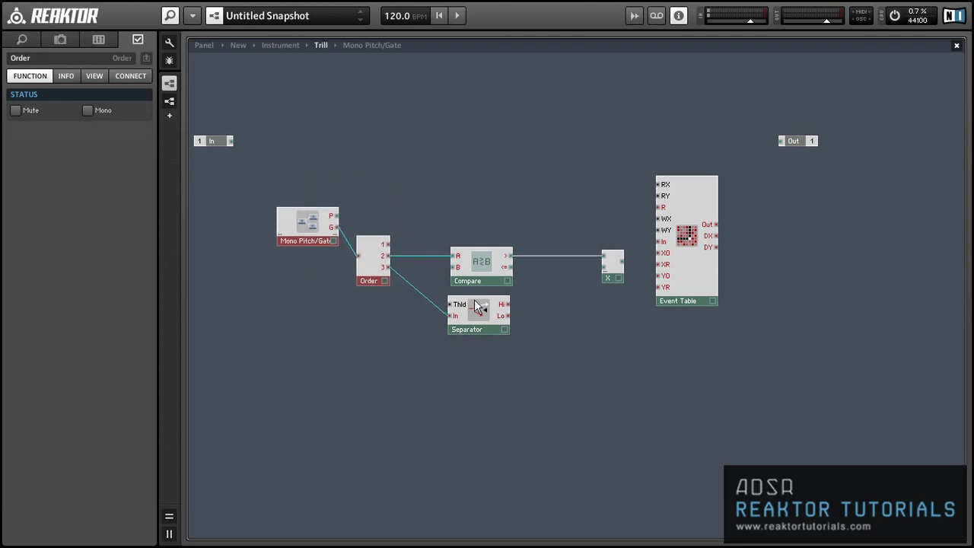
pyautogui.moveTo(476, 304); pyautogui.dragTo(478, 296)
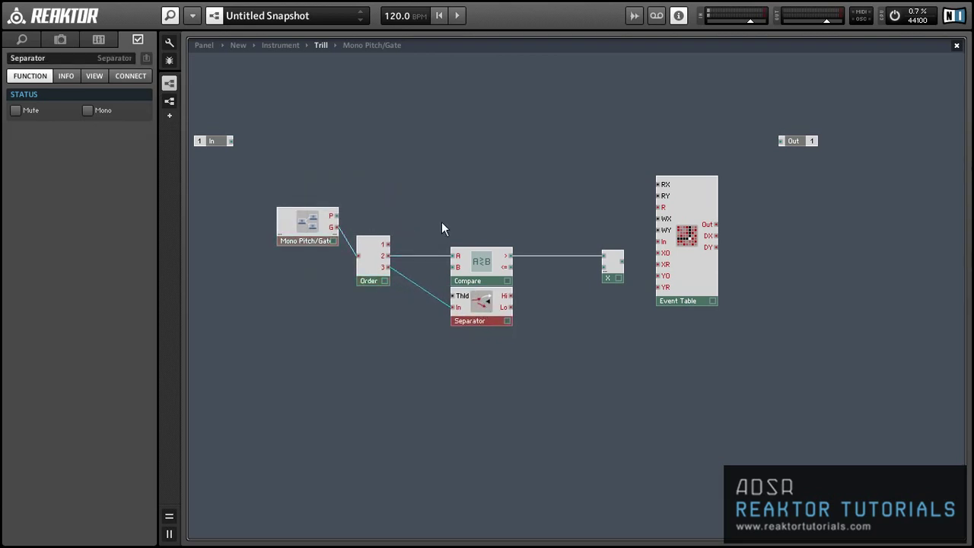
pyautogui.moveTo(441, 222); pyautogui.dragTo(484, 299)
pyautogui.moveTo(483, 299); pyautogui.dragTo(438, 299)
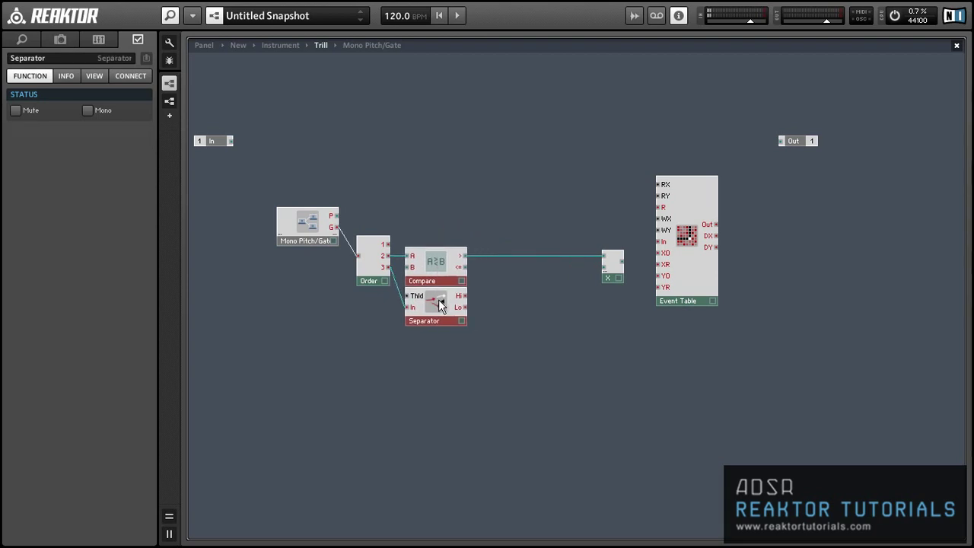
pyautogui.click(479, 301)
# Step: Insert an Accumulator module beside the Separator
pyautogui.rightClick(506, 278)
pyautogui.moveTo(545, 286)
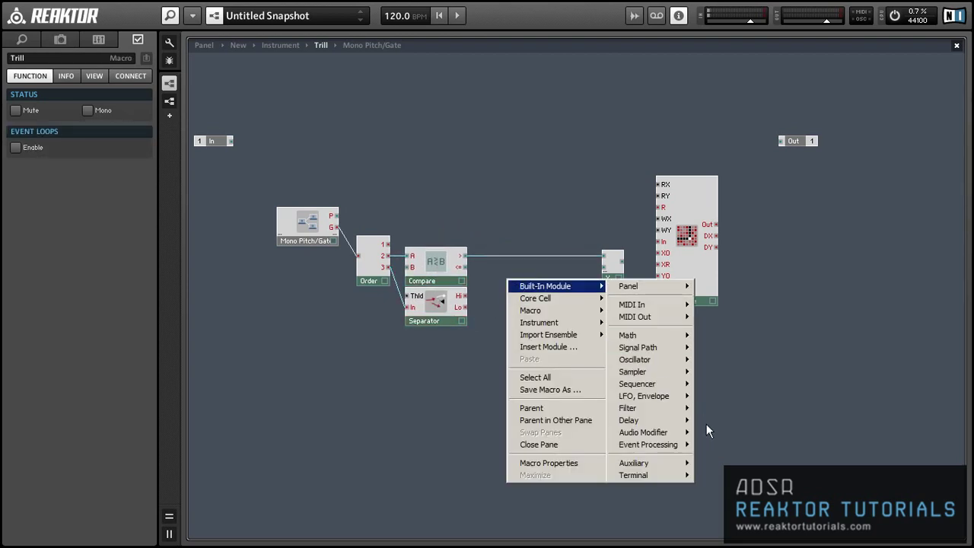
pyautogui.moveTo(671, 448)
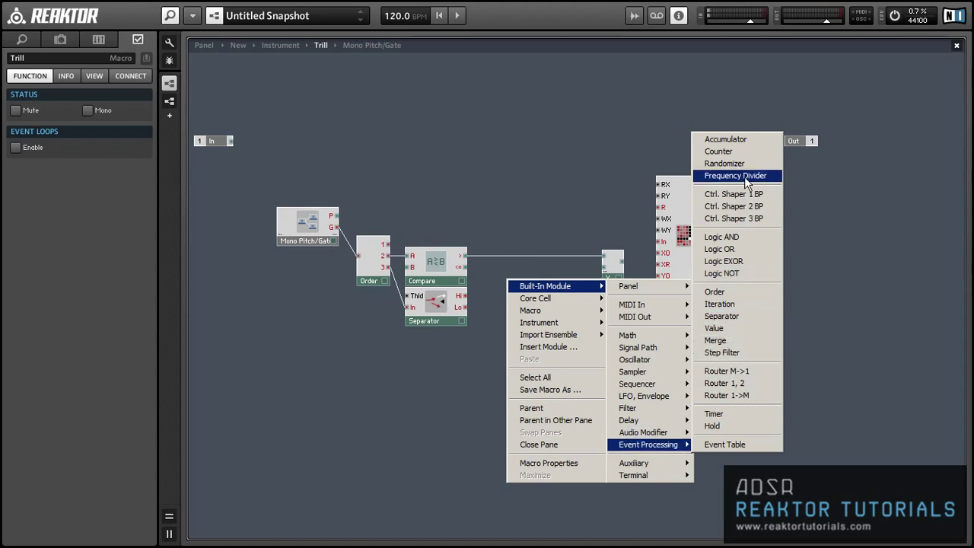
pyautogui.click(742, 140)
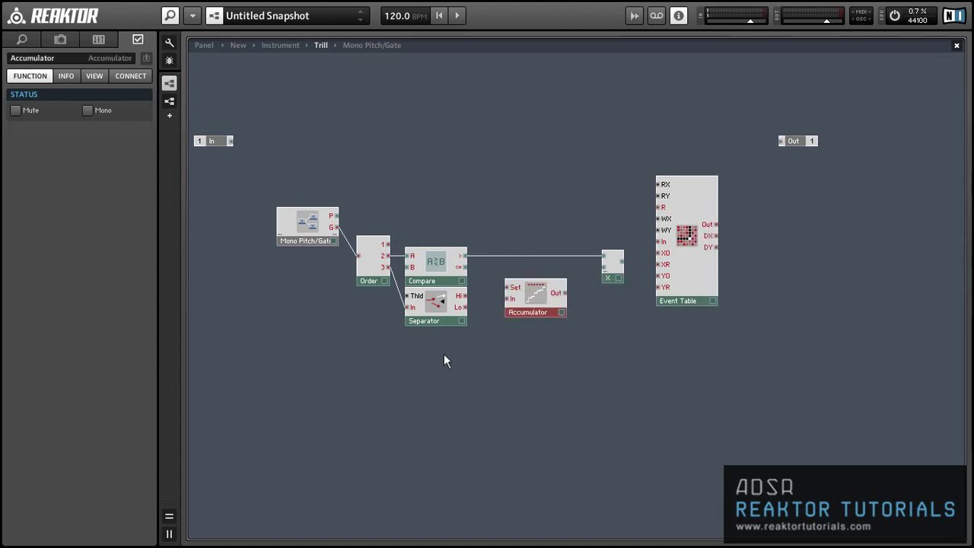
pyautogui.moveTo(546, 311); pyautogui.dragTo(585, 319)
pyautogui.click(505, 400)
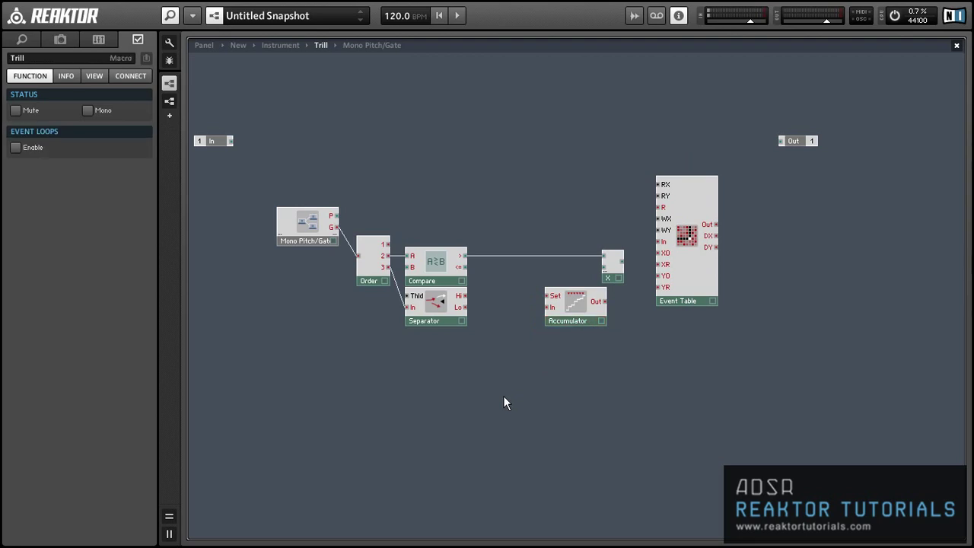
# Step: Add a Value with constant 1, triggered by Separator Hi and feeding the Accumulator's In
pyautogui.doubleClick(503, 397)
pyautogui.write('value')
pyautogui.press('Return')
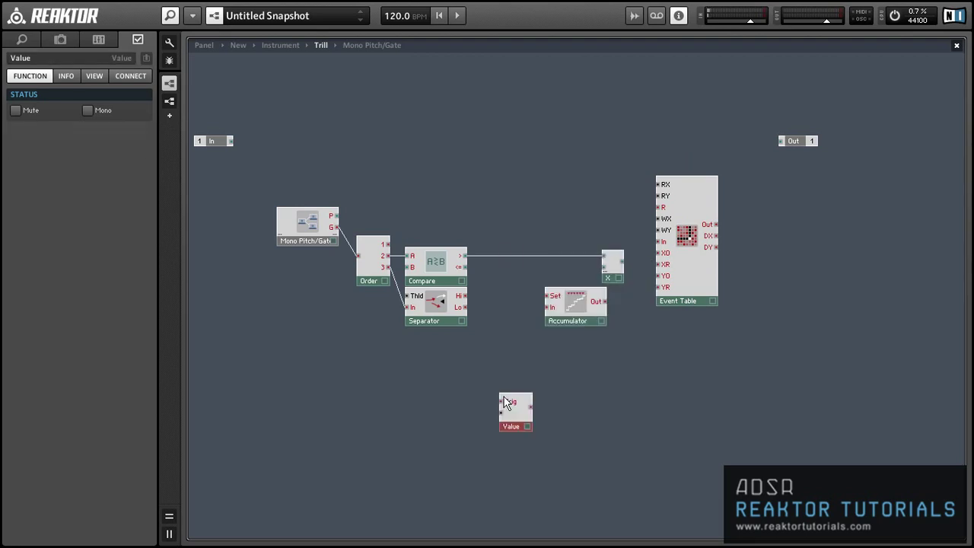
pyautogui.rightClick(503, 401)
pyautogui.click(543, 431)
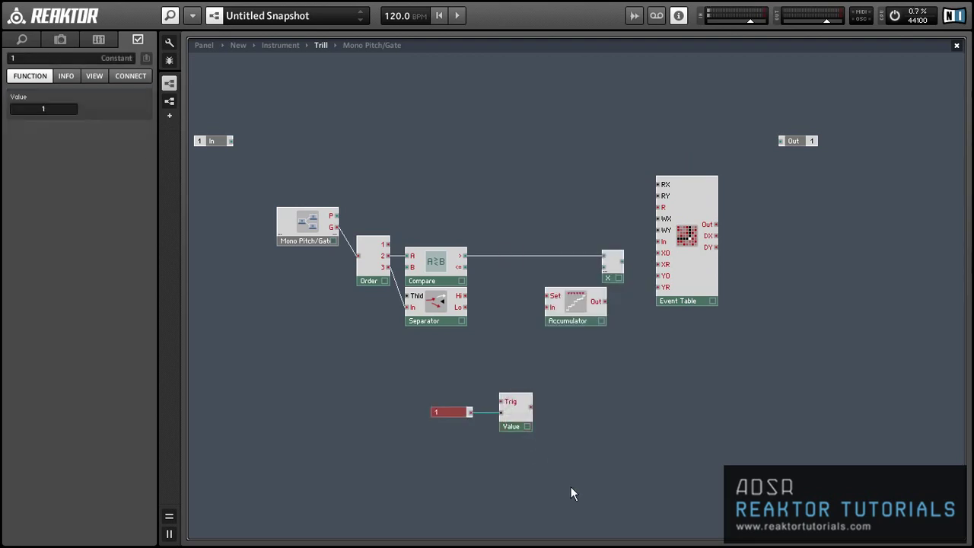
pyautogui.moveTo(436, 412); pyautogui.dragTo(456, 411)
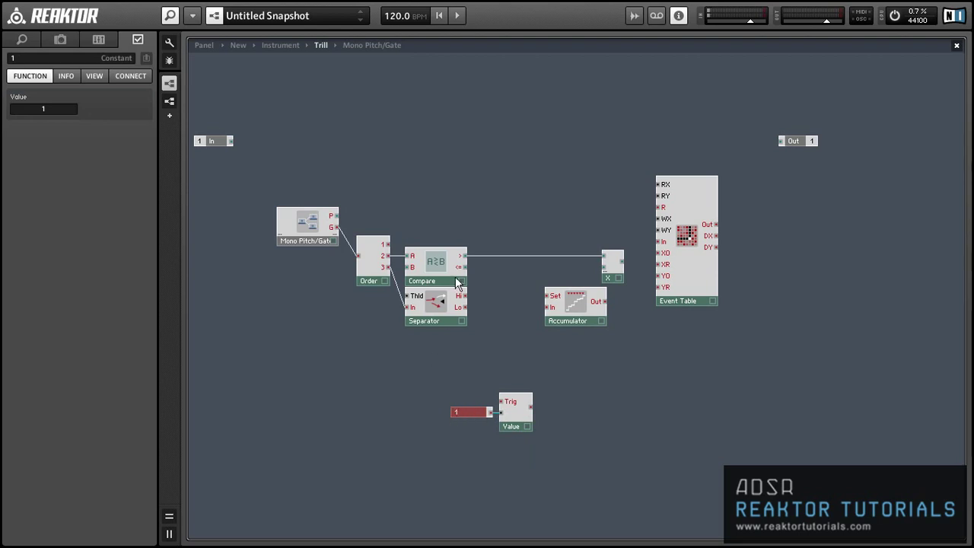
pyautogui.moveTo(464, 295); pyautogui.dragTo(545, 307)
pyautogui.moveTo(432, 401); pyautogui.dragTo(531, 323)
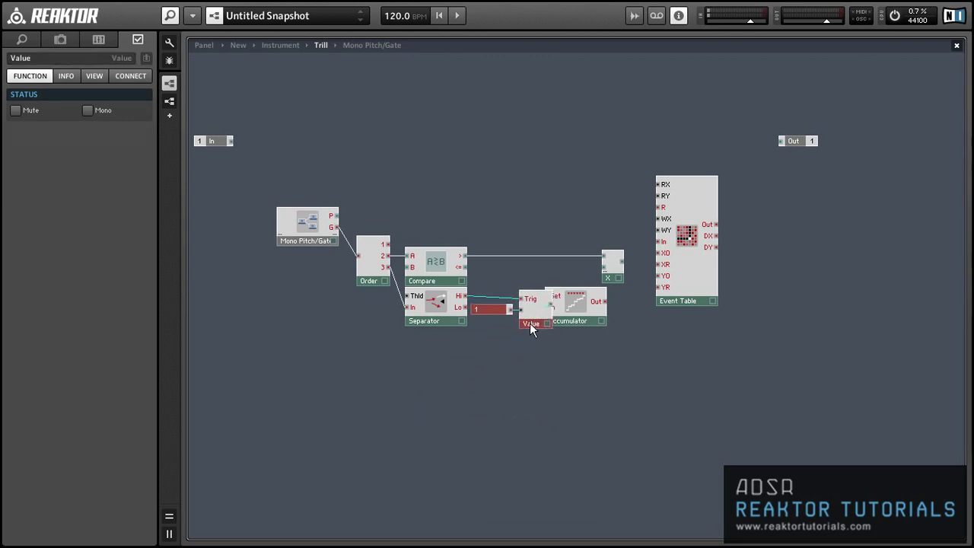
pyautogui.moveTo(594, 312); pyautogui.dragTo(616, 306)
pyautogui.moveTo(585, 160); pyautogui.dragTo(753, 285)
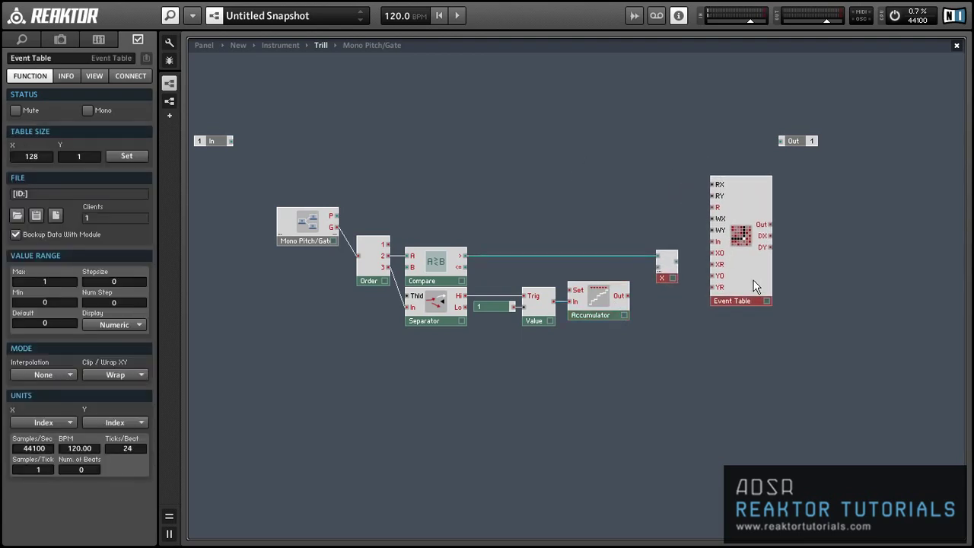
# Step: Wire Accumulator output into Multiply and Mono Pitch/Gate's P into the Event Table's WX
pyautogui.click(696, 357)
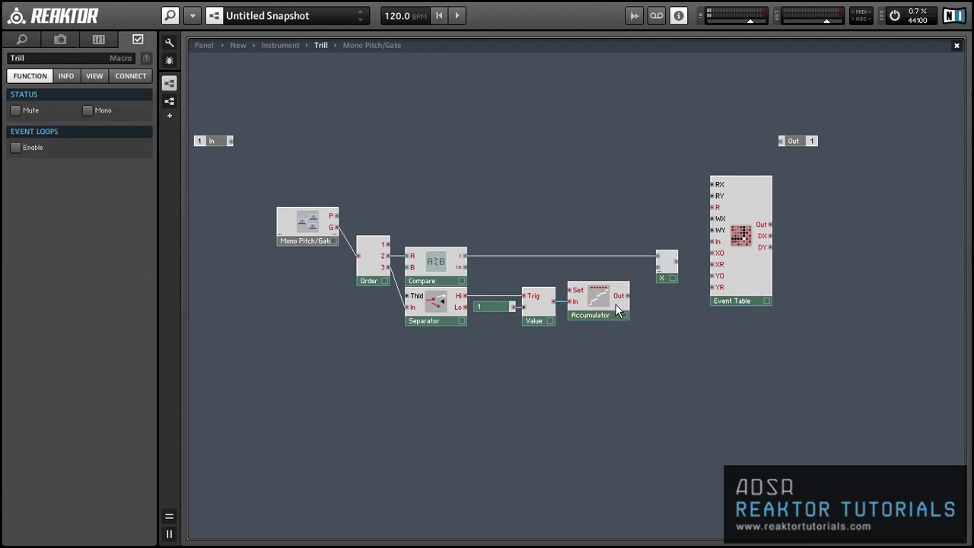
pyautogui.moveTo(635, 291); pyautogui.dragTo(658, 267)
pyautogui.moveTo(335, 216); pyautogui.dragTo(712, 218)
# Step: Tidy the layout by shifting the Event Table left and raising the processing modules
pyautogui.click(746, 256)
pyautogui.moveTo(745, 256); pyautogui.dragTo(728, 253)
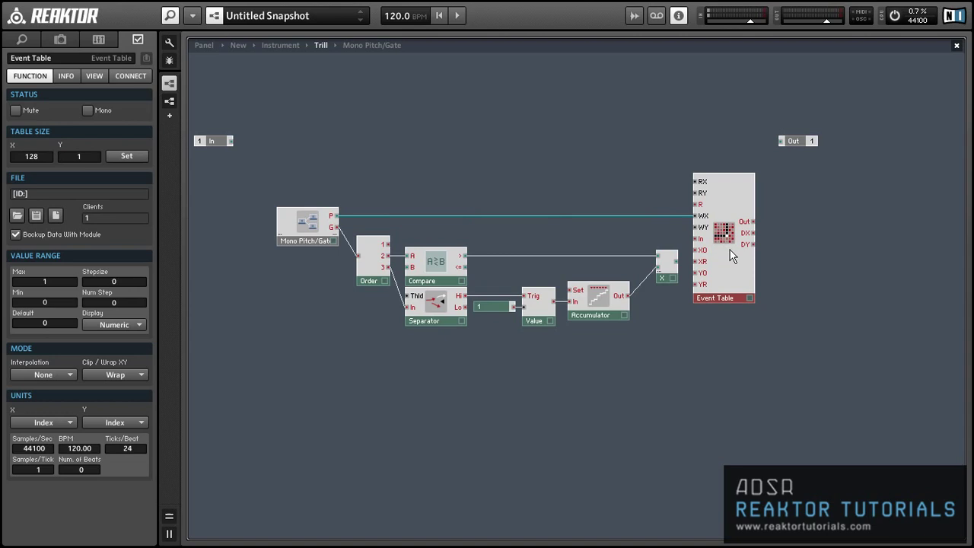
pyautogui.click(670, 329)
pyautogui.moveTo(669, 364); pyautogui.dragTo(349, 232)
pyautogui.moveTo(381, 284); pyautogui.dragTo(383, 261)
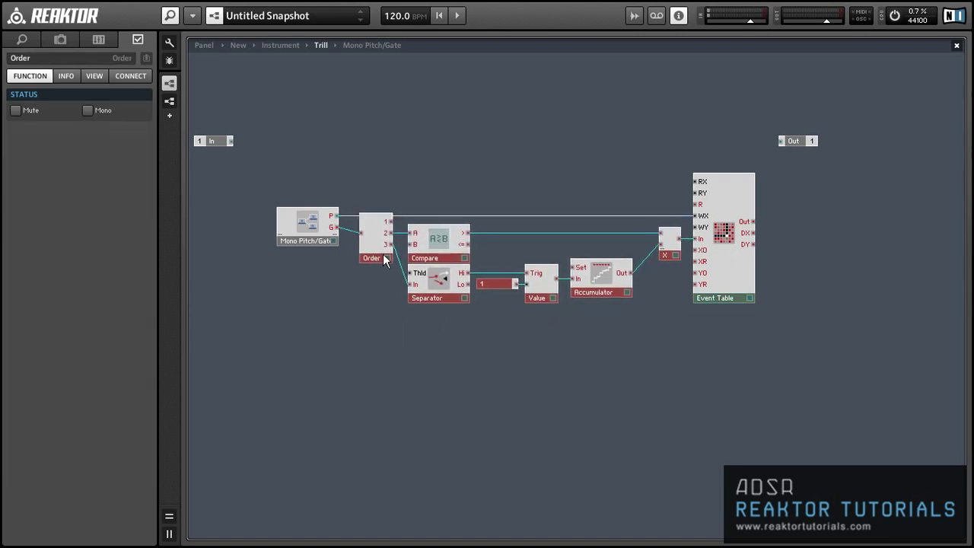
pyautogui.click(275, 295)
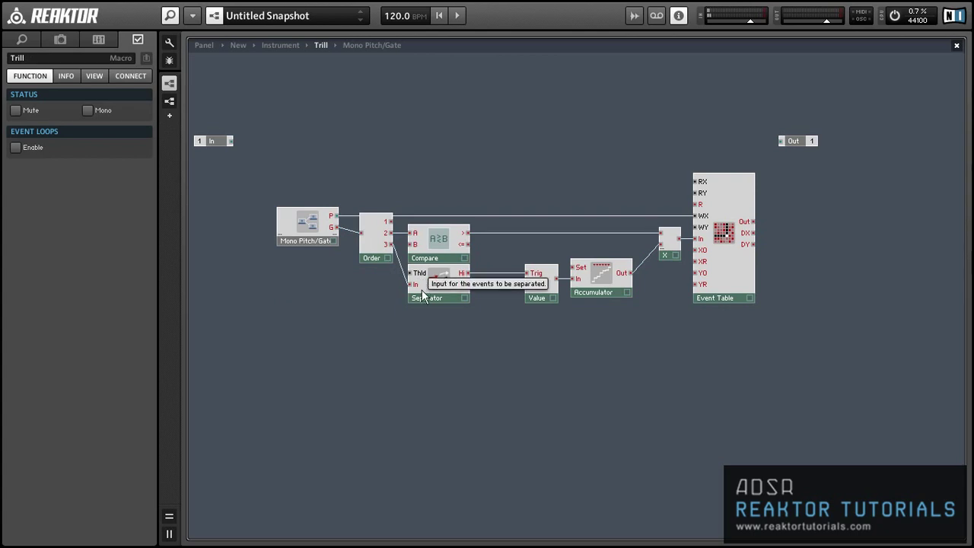
pyautogui.click(600, 283)
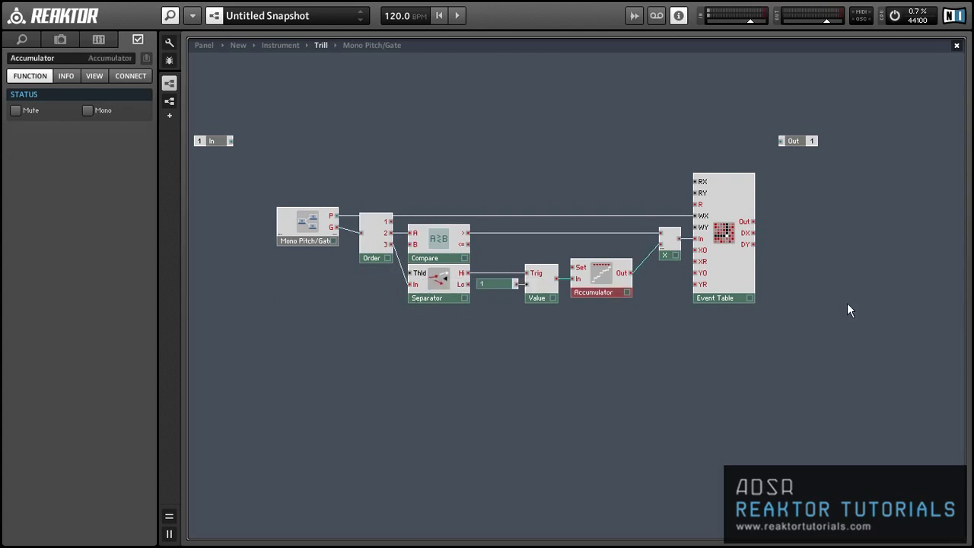
# Step: Place a second Value beside Event Table, fed by Mono Pitch/Gate's P and triggered by Separator Hi
pyautogui.rightClick(827, 252)
pyautogui.moveTo(837, 261)
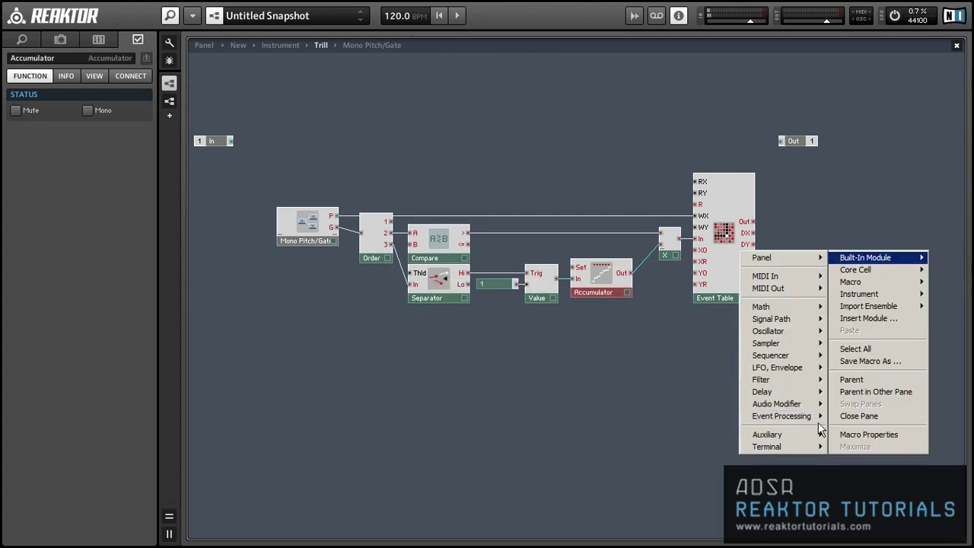
pyautogui.moveTo(807, 415)
pyautogui.click(874, 300)
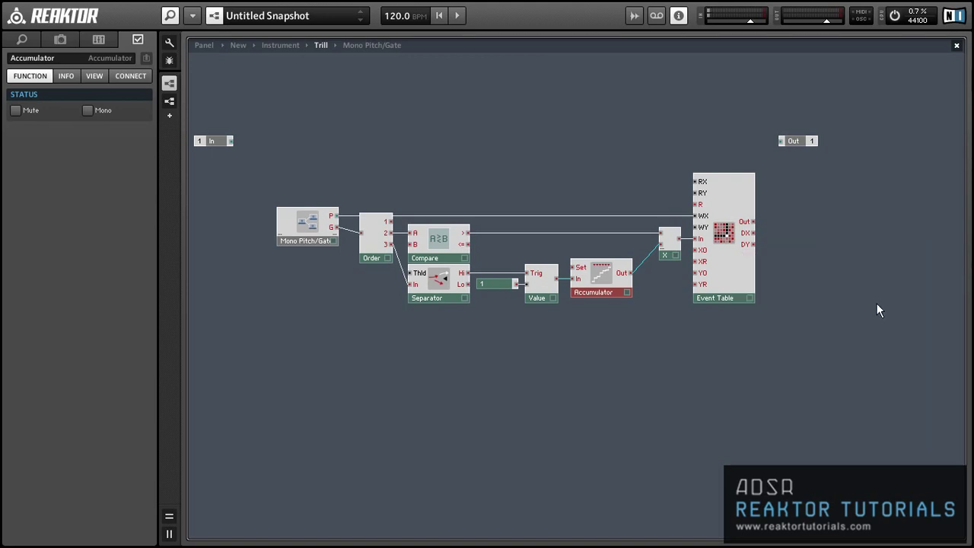
pyautogui.moveTo(846, 284); pyautogui.dragTo(587, 180)
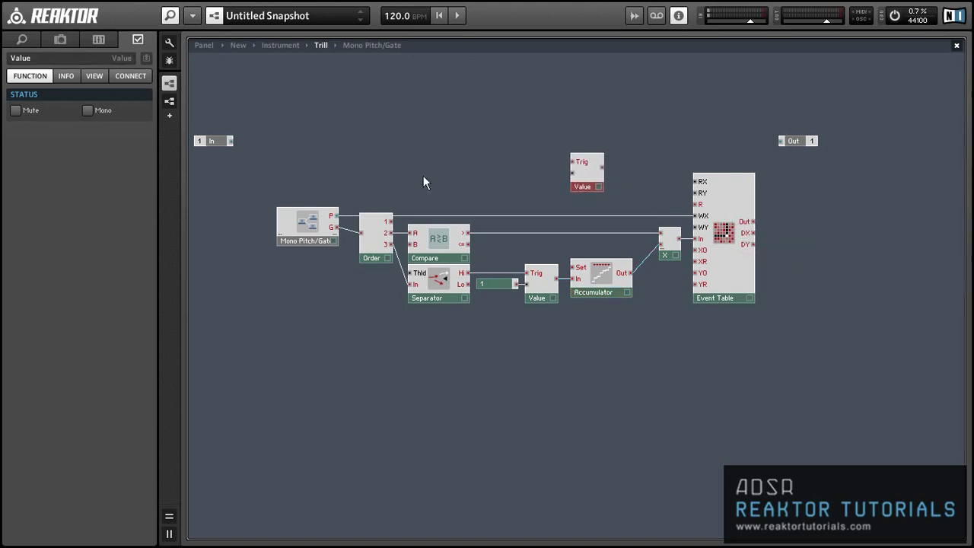
pyautogui.moveTo(333, 217); pyautogui.dragTo(614, 223)
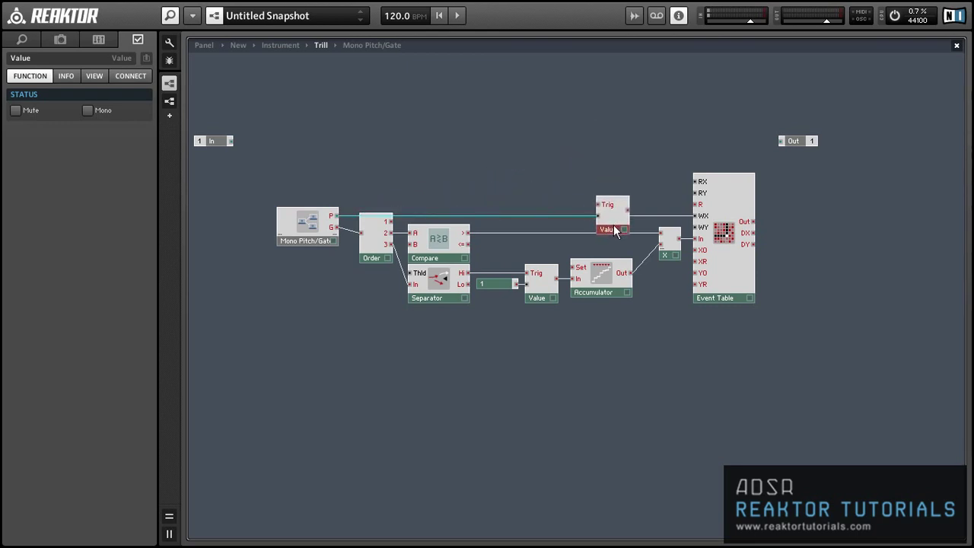
pyautogui.moveTo(471, 275); pyautogui.dragTo(599, 204)
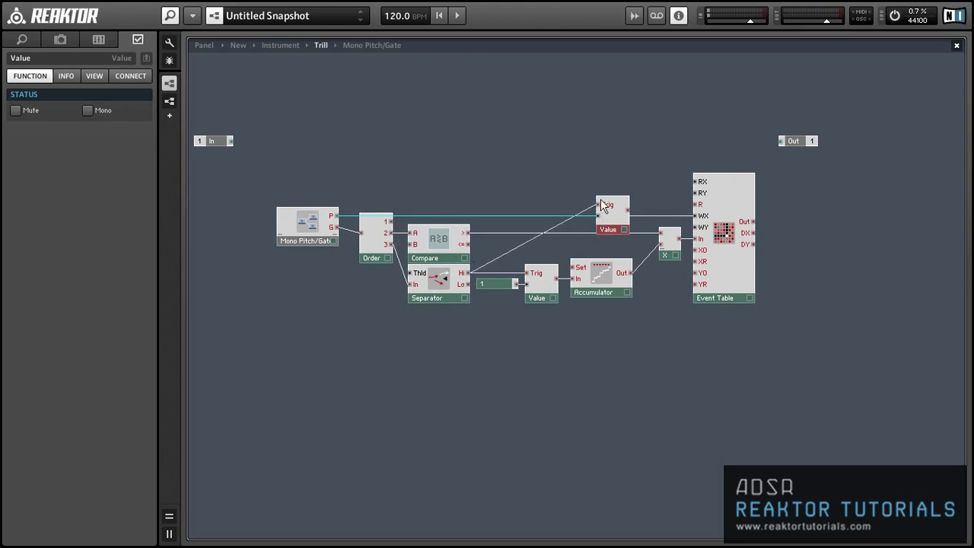
# Step: Insert a Merge module fed by the upper Value and name its output P
pyautogui.rightClick(811, 178)
pyautogui.moveTo(817, 185)
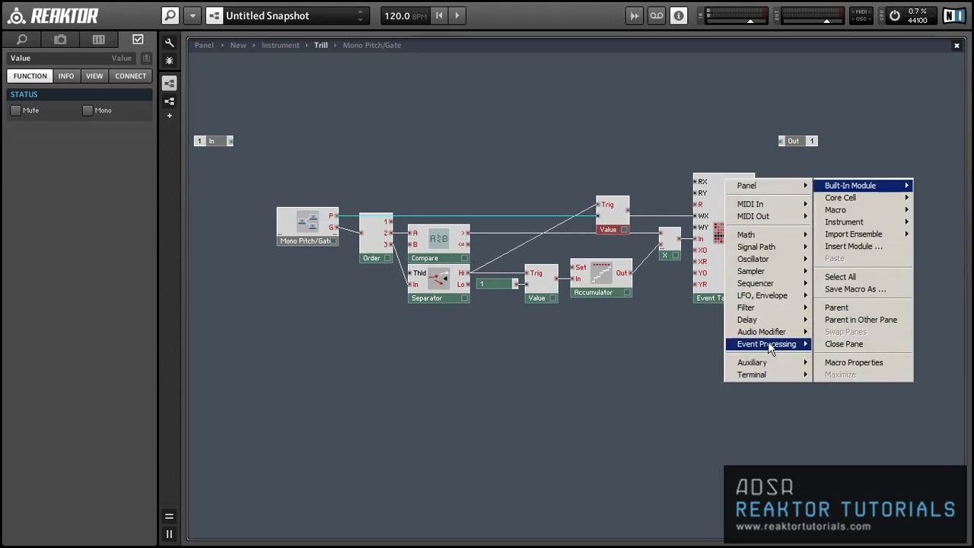
pyautogui.moveTo(760, 343)
pyautogui.click(832, 241)
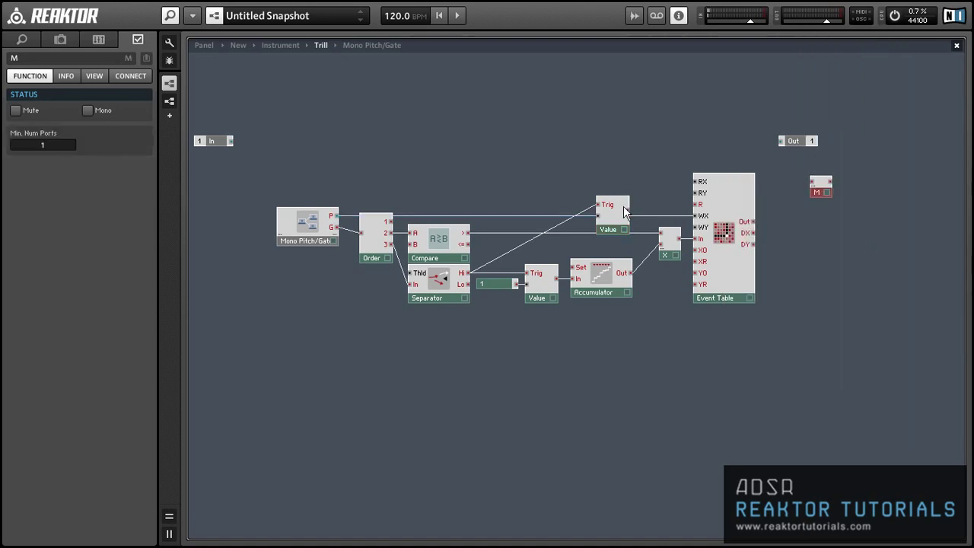
pyautogui.moveTo(628, 210)
pyautogui.mouseDown()
pyautogui.moveTo(783, 206)
pyautogui.moveTo(822, 189)
pyautogui.moveTo(798, 211)
pyautogui.moveTo(799, 223)
pyautogui.moveTo(770, 147)
pyautogui.moveTo(782, 142)
pyautogui.moveTo(853, 169)
pyautogui.moveTo(854, 210)
pyautogui.mouseUp()
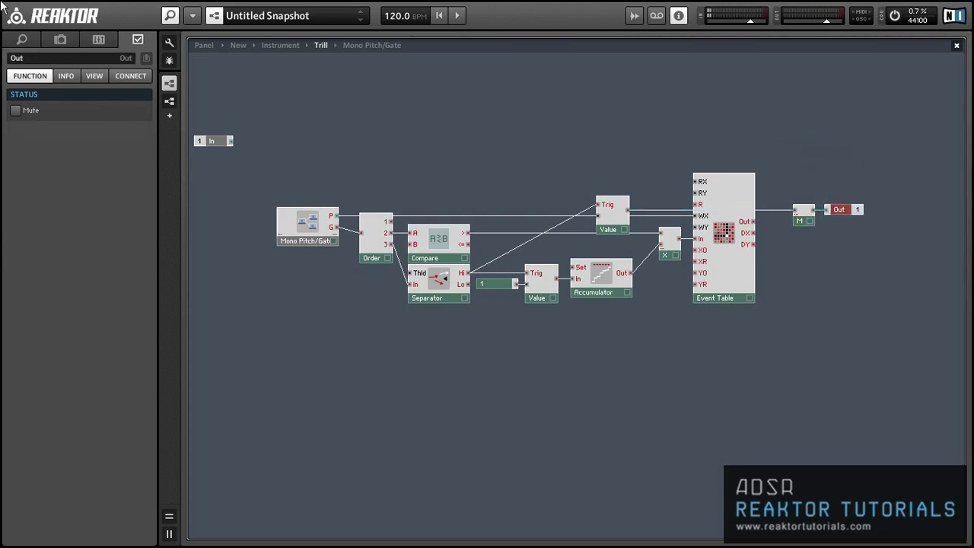
pyautogui.moveTo(40, 56); pyautogui.dragTo(2, 59)
pyautogui.write('P')
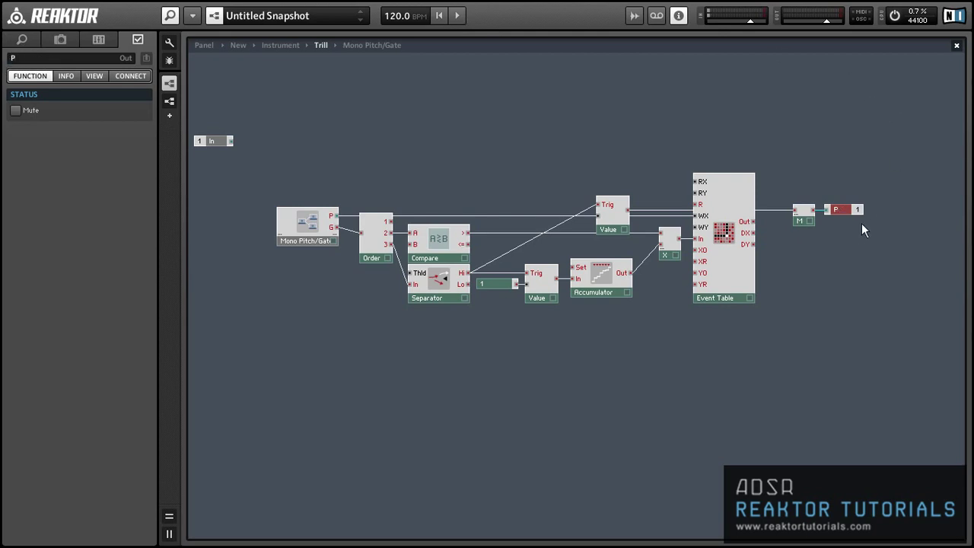
# Step: Rewire the lower Merge module's input and rename the second output G
pyautogui.moveTo(861, 234); pyautogui.dragTo(800, 283)
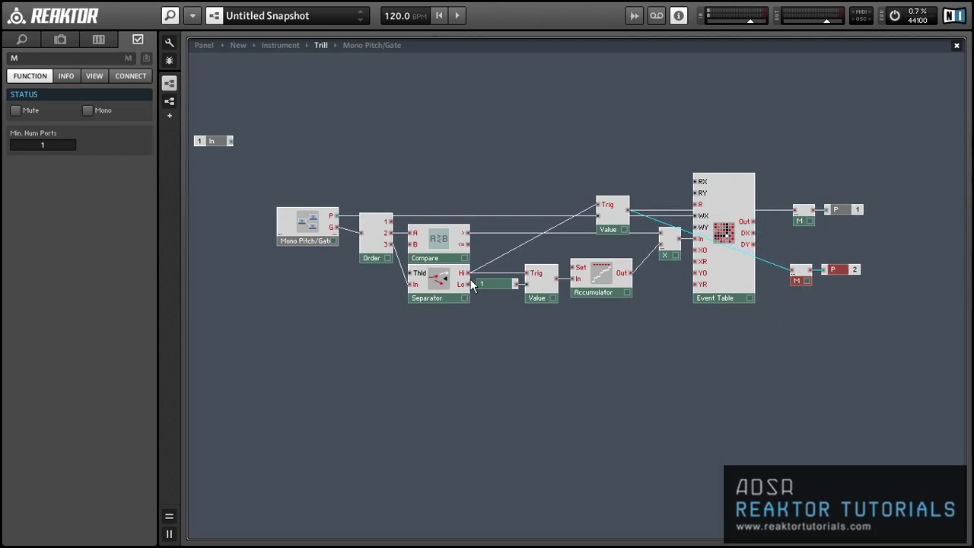
pyautogui.moveTo(470, 273); pyautogui.dragTo(849, 298)
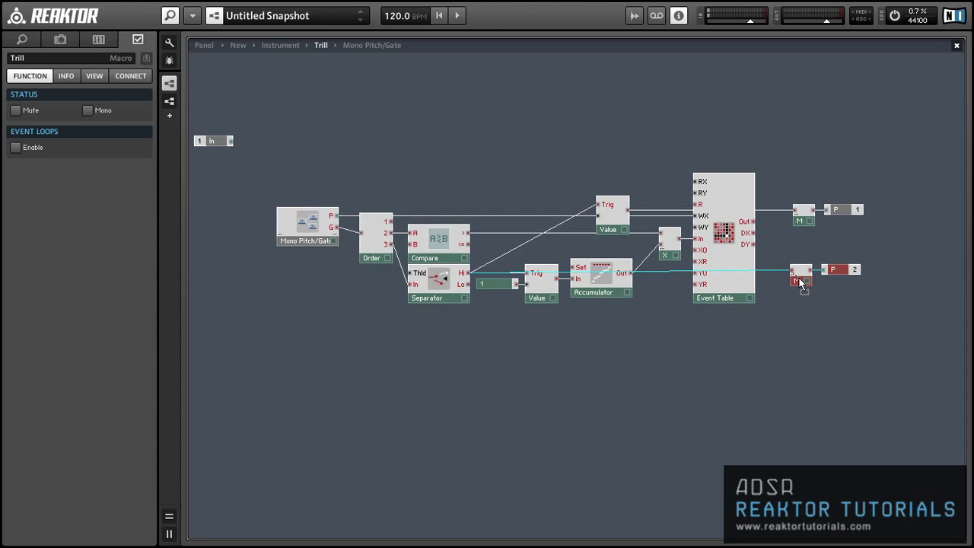
pyautogui.moveTo(799, 280); pyautogui.dragTo(805, 282)
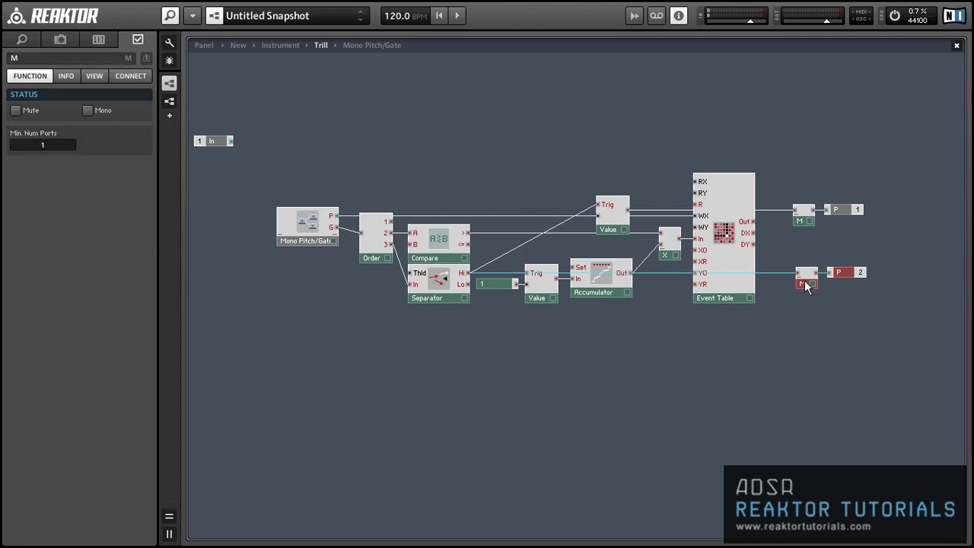
pyautogui.click(829, 300)
pyautogui.click(845, 276)
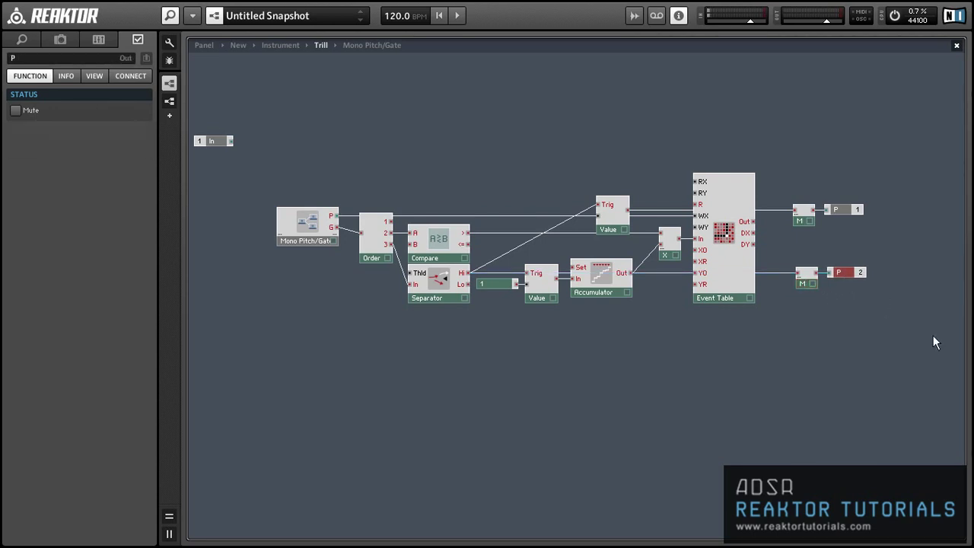
pyautogui.click(30, 58)
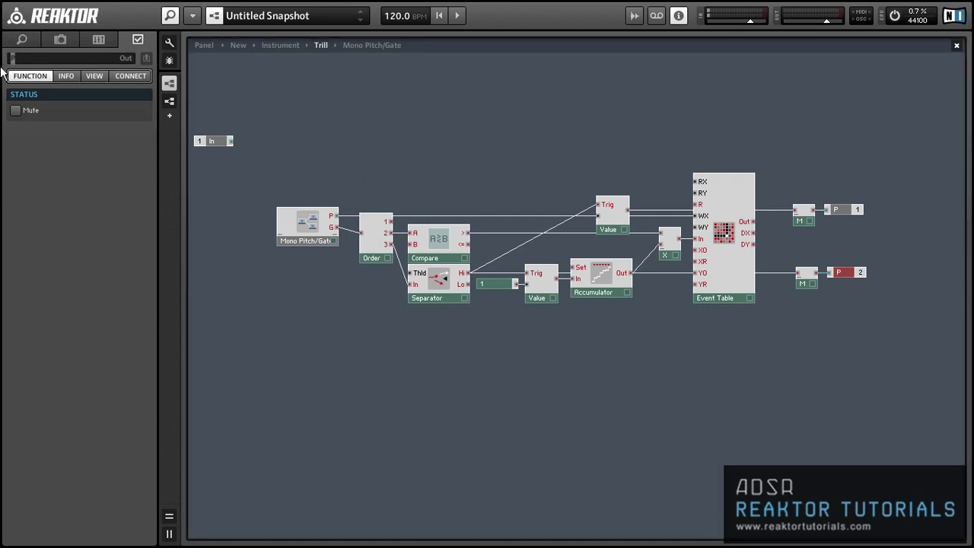
pyautogui.write('G')
pyautogui.press('Return')
pyautogui.click(383, 327)
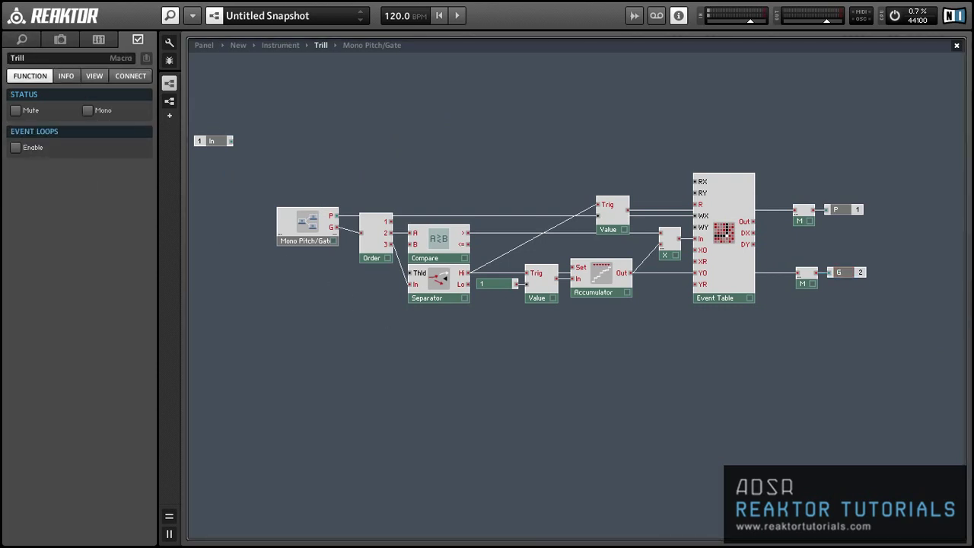
# Step: Shift the Merges and P/G outputs right, nudge the Separator down, and move the Value group right
pyautogui.moveTo(776, 136); pyautogui.dragTo(865, 320)
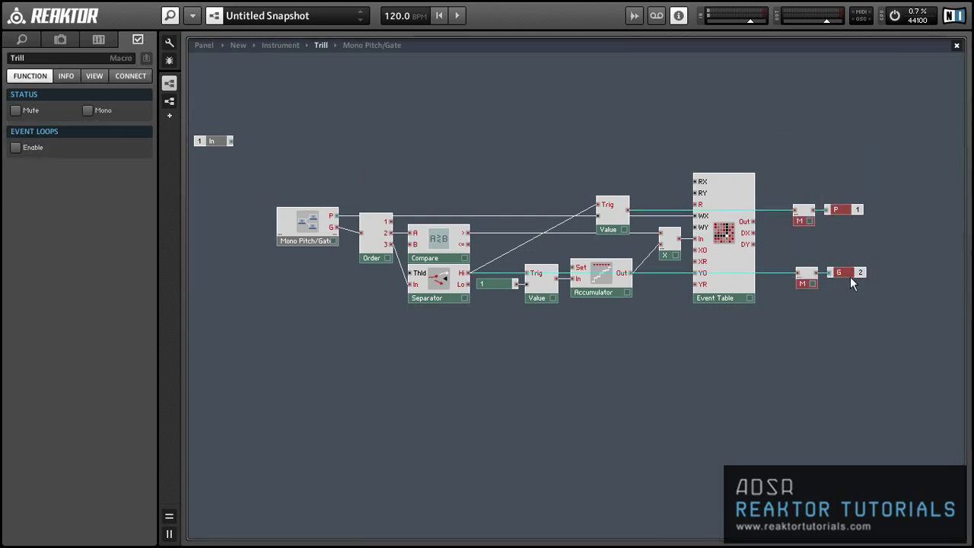
pyautogui.moveTo(849, 275); pyautogui.dragTo(896, 274)
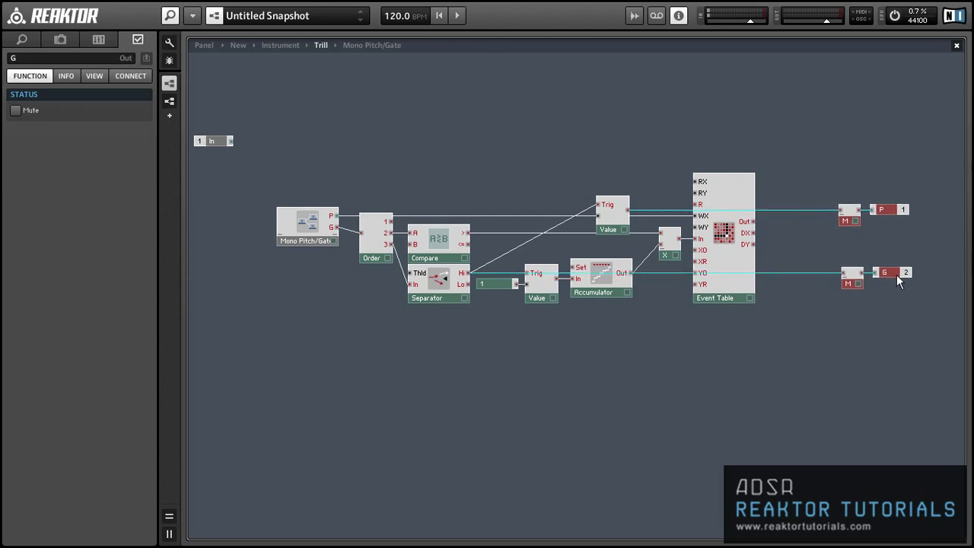
pyautogui.click(868, 318)
pyautogui.click(431, 286)
pyautogui.moveTo(432, 286); pyautogui.dragTo(434, 290)
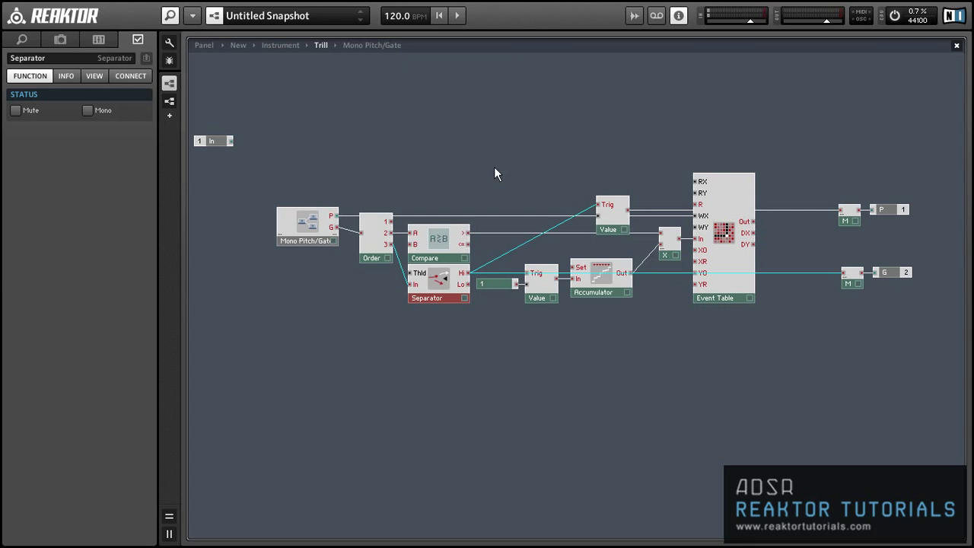
pyautogui.moveTo(494, 174); pyautogui.dragTo(643, 321)
pyautogui.moveTo(608, 291); pyautogui.dragTo(623, 291)
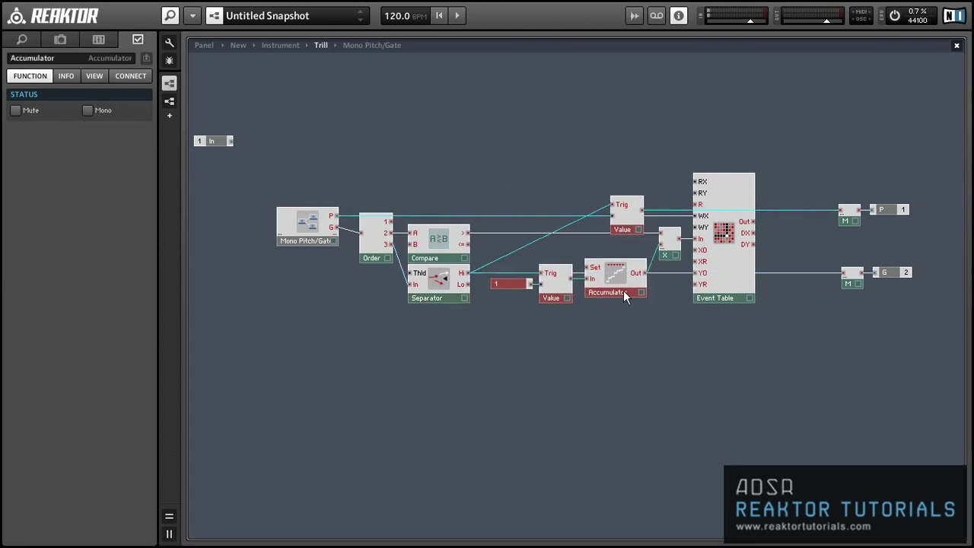
pyautogui.click(617, 361)
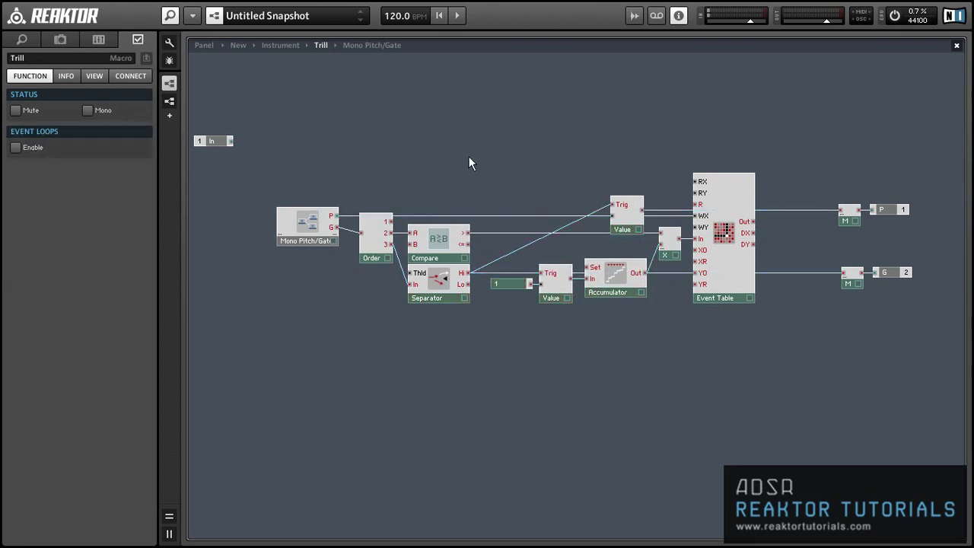
# Step: Insert an Iteration module with Separator Hi on its In and Lo on Inc
pyautogui.rightClick(478, 106)
pyautogui.moveTo(494, 110)
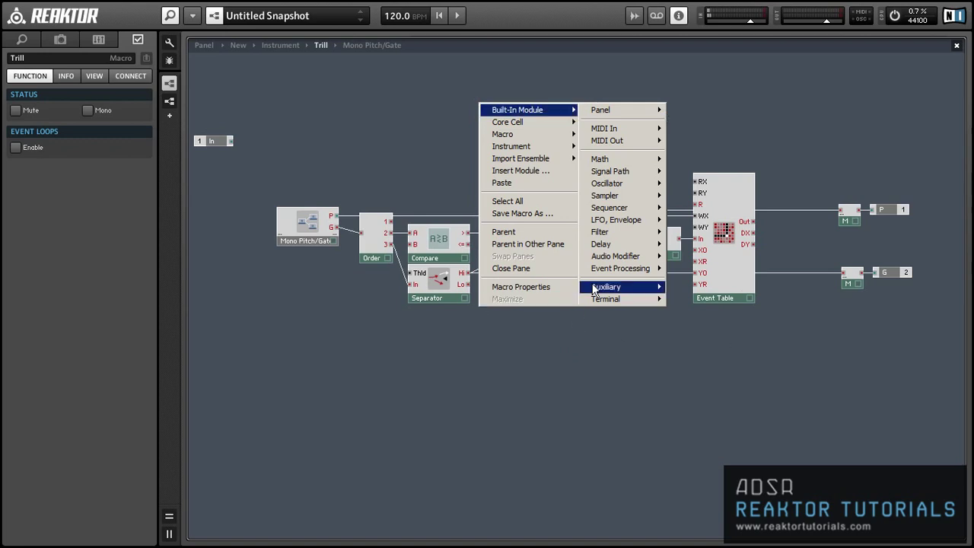
pyautogui.moveTo(599, 277)
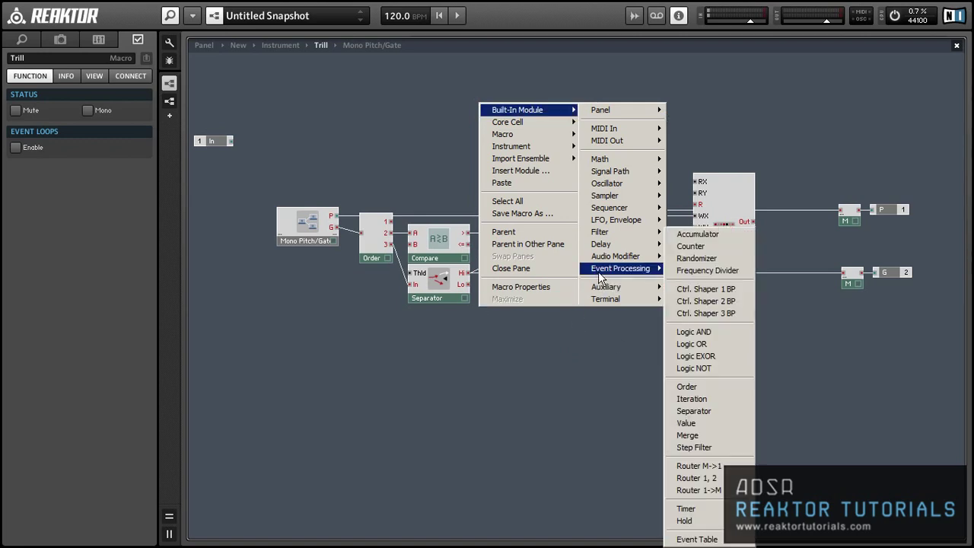
pyautogui.click(720, 400)
pyautogui.moveTo(511, 151); pyautogui.dragTo(515, 147)
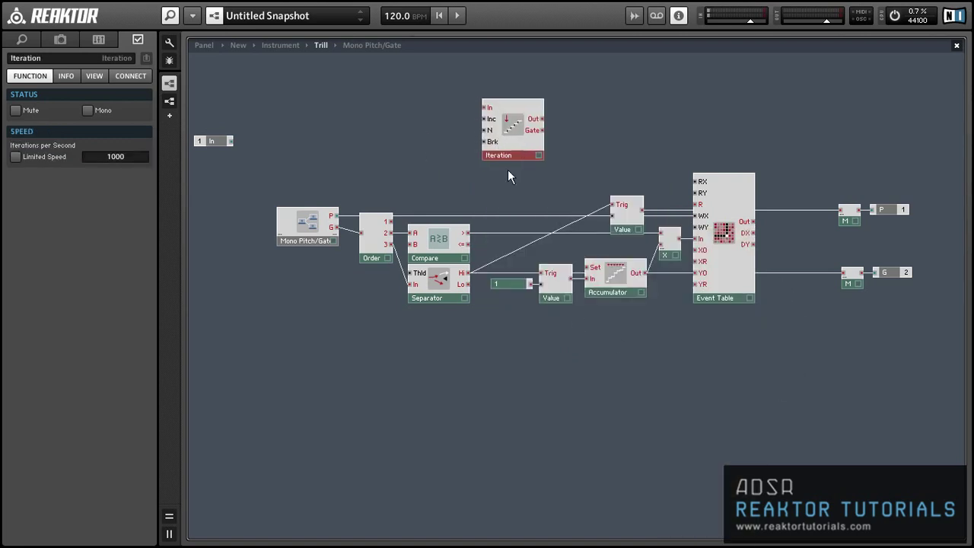
pyautogui.moveTo(466, 272); pyautogui.dragTo(491, 114)
pyautogui.moveTo(516, 159); pyautogui.dragTo(552, 156)
pyautogui.moveTo(468, 284); pyautogui.dragTo(521, 121)
# Step: Attach a constant 1 to Iteration's Inc and a constant 127 to its N
pyautogui.rightClick(522, 116)
pyautogui.click(543, 133)
pyautogui.rightClick(522, 127)
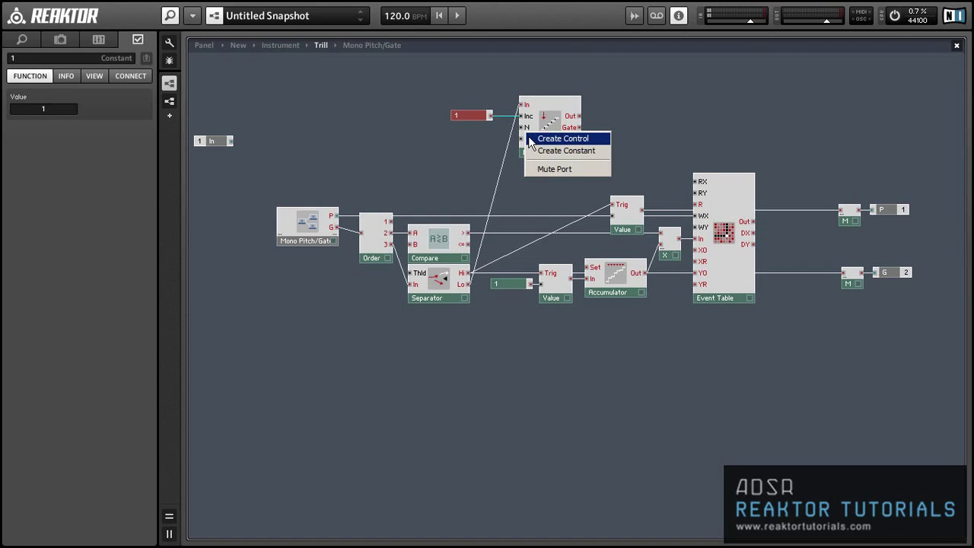
pyautogui.click(541, 148)
pyautogui.click(11, 111)
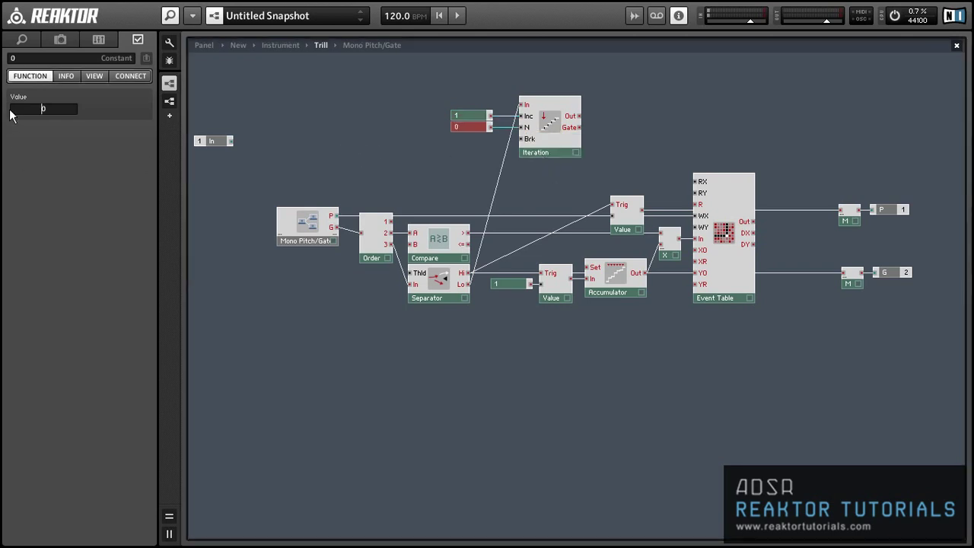
pyautogui.write('127')
pyautogui.press('Return')
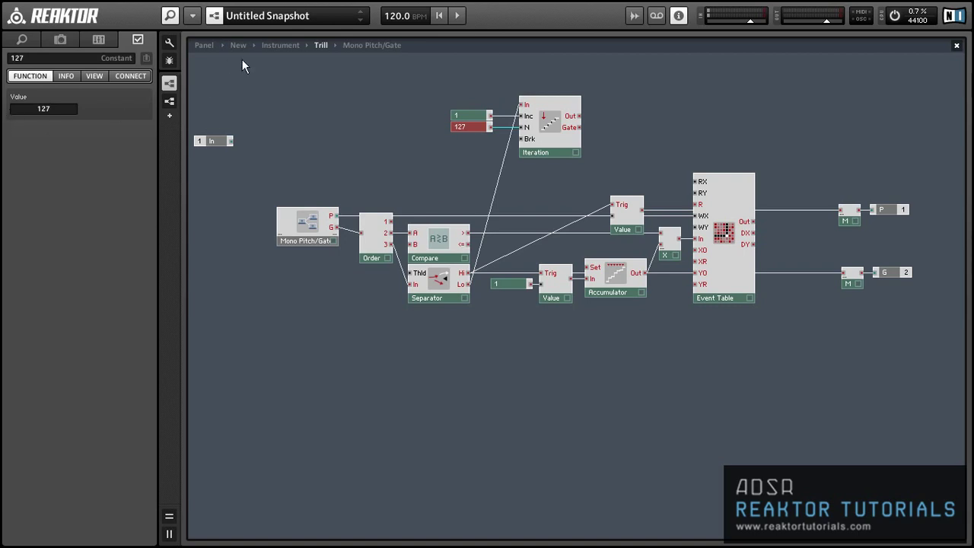
# Step: Move the two constants and the Iteration module slightly lower
pyautogui.moveTo(411, 91); pyautogui.dragTo(486, 116)
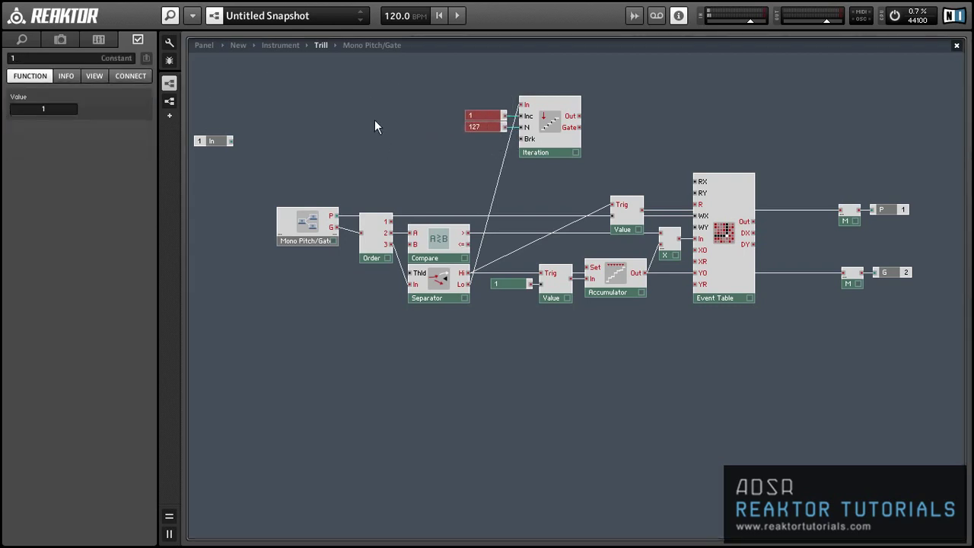
pyautogui.moveTo(404, 96); pyautogui.dragTo(571, 149)
pyautogui.moveTo(569, 149); pyautogui.dragTo(558, 191)
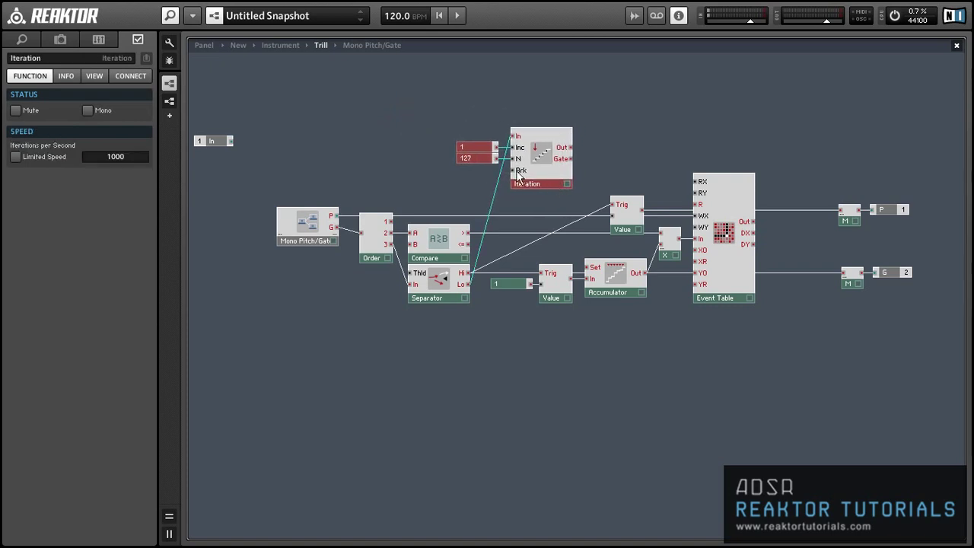
# Step: Insert an Order module fed by Iteration's output, move the group up-right, and wire Order 3 to Event Table R
pyautogui.rightClick(592, 98)
pyautogui.moveTo(601, 103)
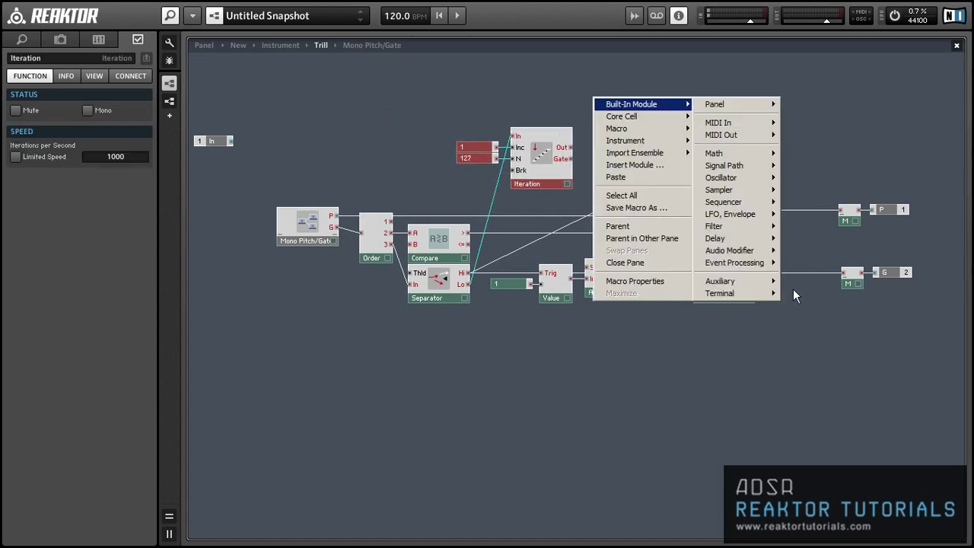
pyautogui.moveTo(742, 262)
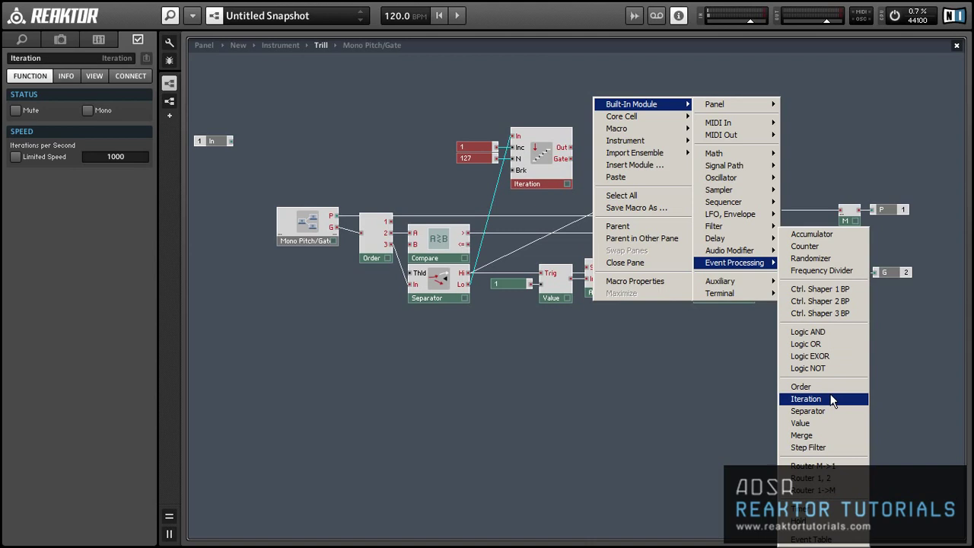
pyautogui.click(801, 386)
pyautogui.moveTo(566, 153); pyautogui.dragTo(597, 166)
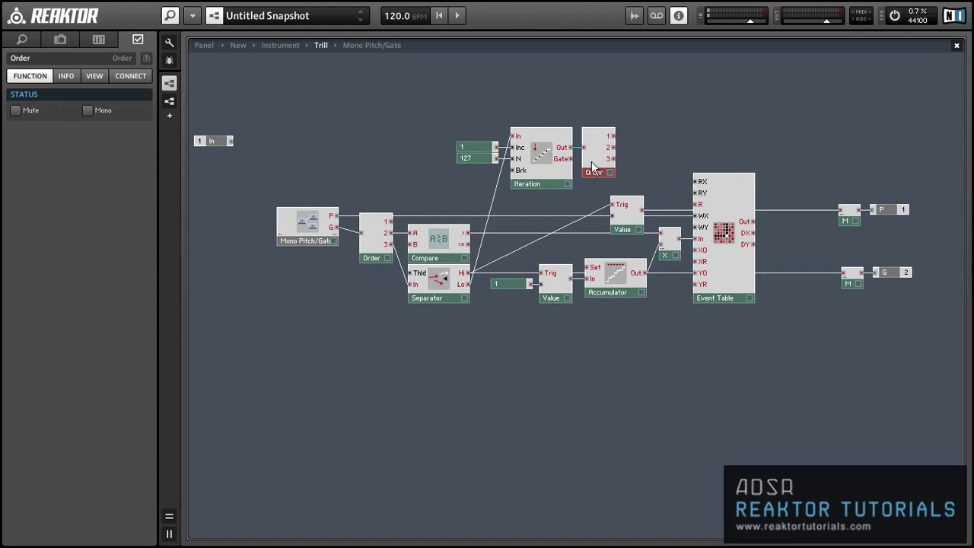
pyautogui.moveTo(446, 103); pyautogui.dragTo(619, 194)
pyautogui.moveTo(603, 175); pyautogui.dragTo(694, 181)
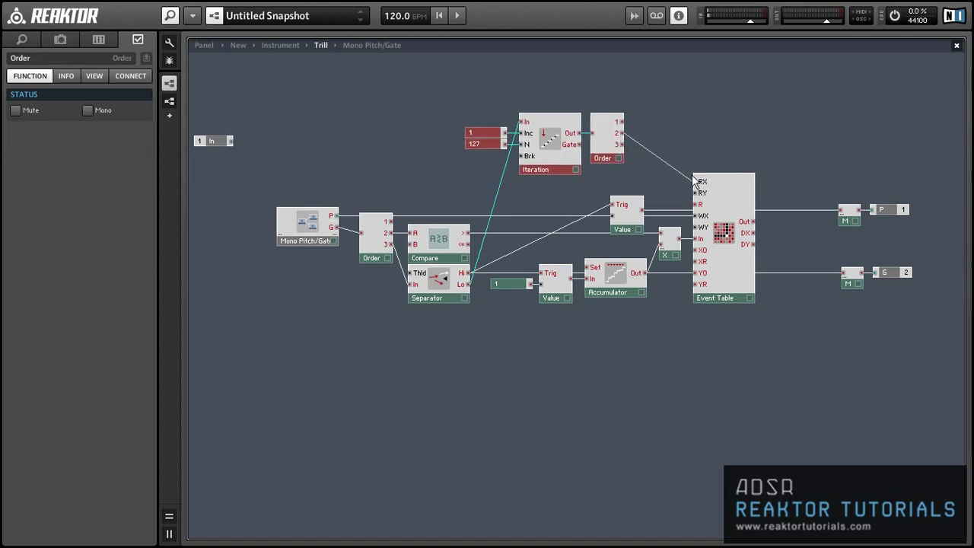
pyautogui.moveTo(621, 145); pyautogui.dragTo(695, 205)
pyautogui.click(708, 134)
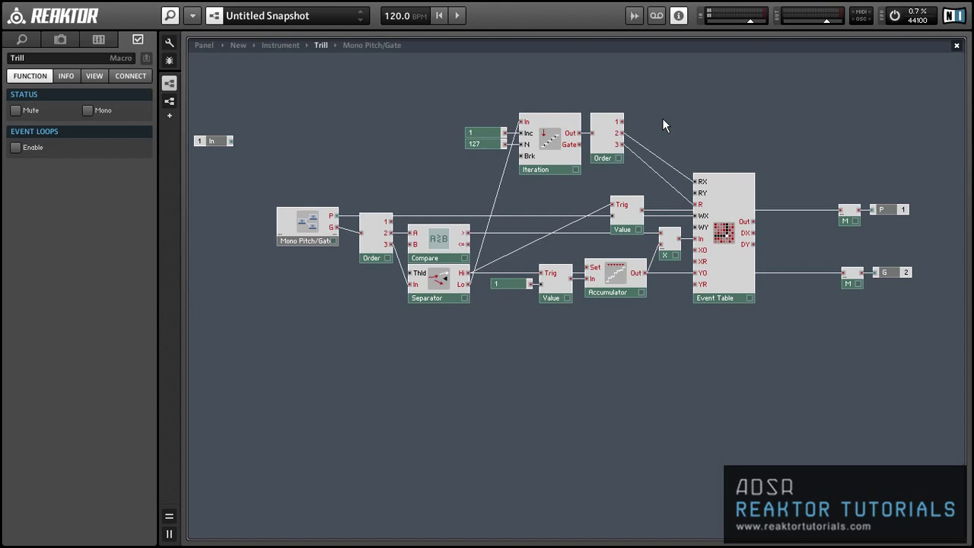
# Step: Insert an empty Macro and wire Order outputs 2 and 3 and Event Table Out into its inputs
pyautogui.rightClick(764, 131)
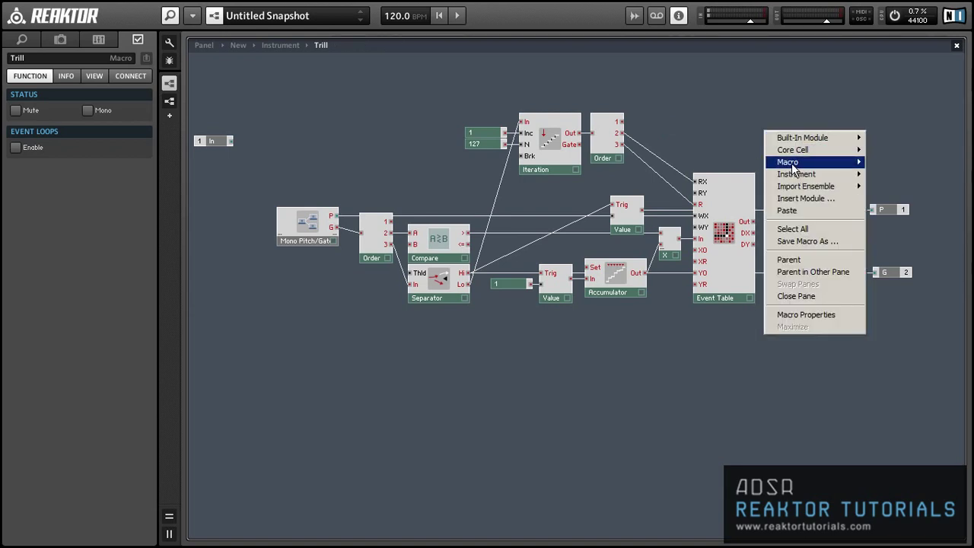
pyautogui.moveTo(787, 162)
pyautogui.click(685, 186)
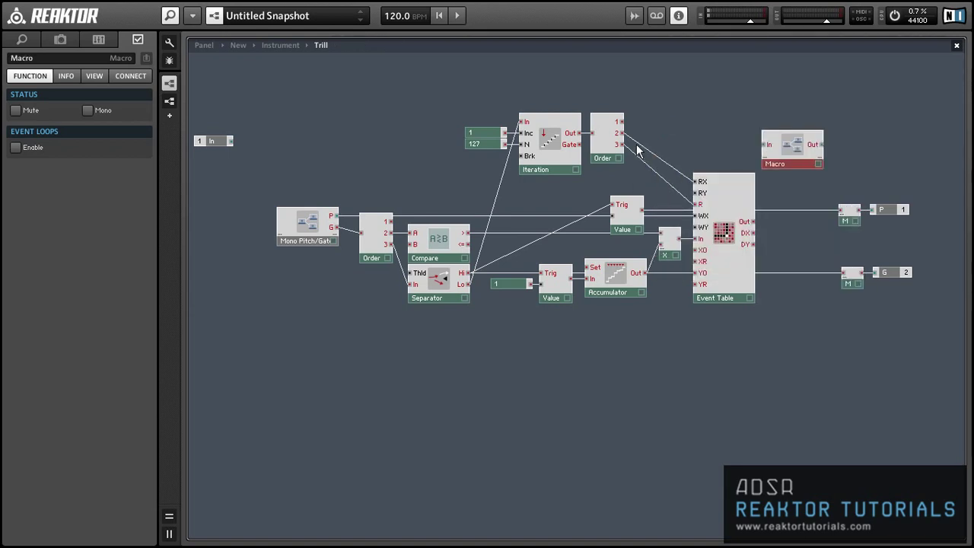
pyautogui.moveTo(619, 134); pyautogui.dragTo(799, 150)
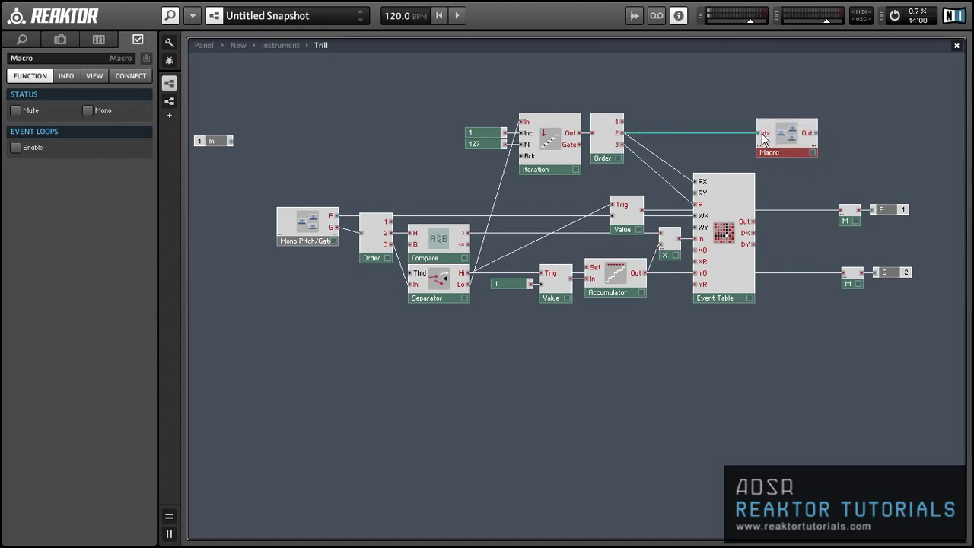
pyautogui.moveTo(622, 145); pyautogui.dragTo(804, 154)
pyautogui.moveTo(754, 221); pyautogui.dragTo(778, 162)
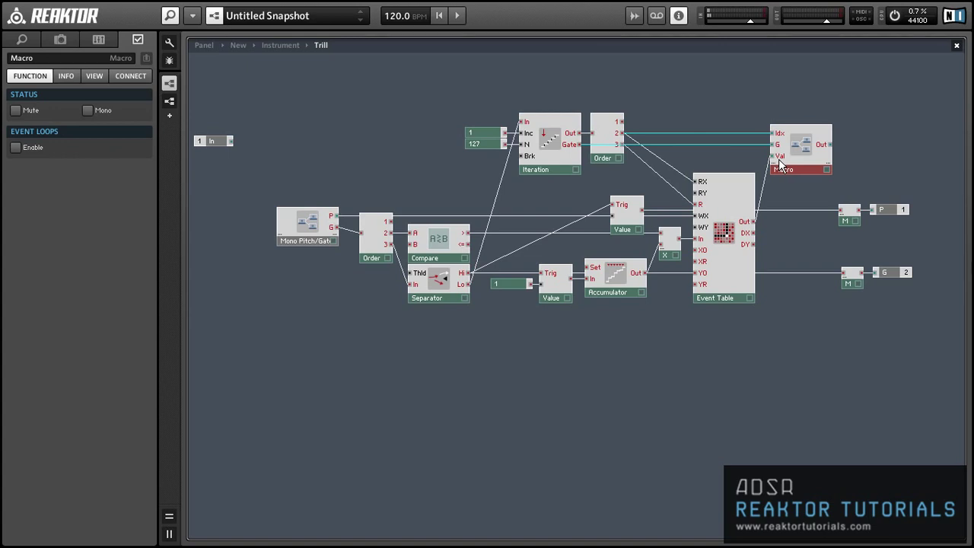
# Step: Enter the new Macro and rearrange its Idx, Val and G inputs
pyautogui.doubleClick(792, 171)
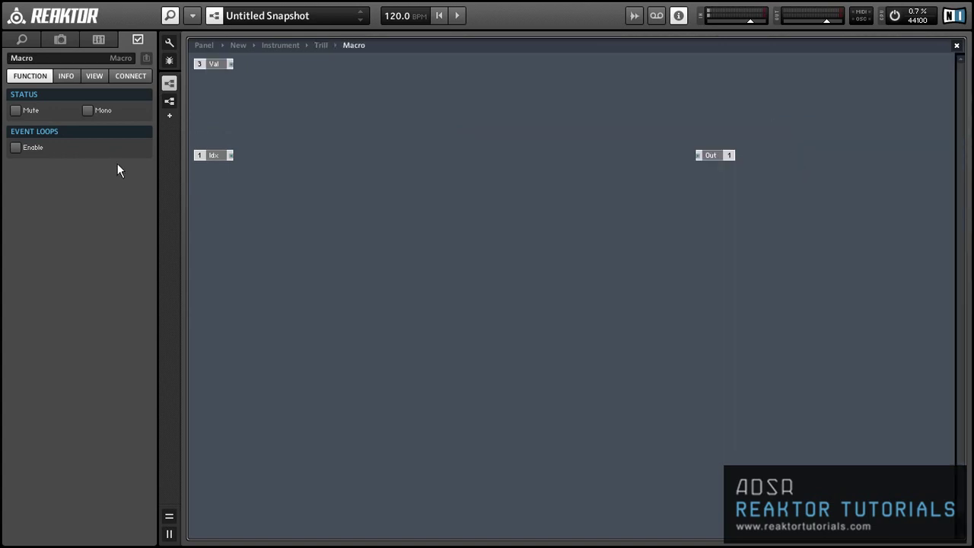
pyautogui.moveTo(202, 66); pyautogui.dragTo(202, 169)
pyautogui.moveTo(243, 143); pyautogui.dragTo(549, 183)
pyautogui.moveTo(208, 62); pyautogui.dragTo(292, 216)
pyautogui.click(385, 174)
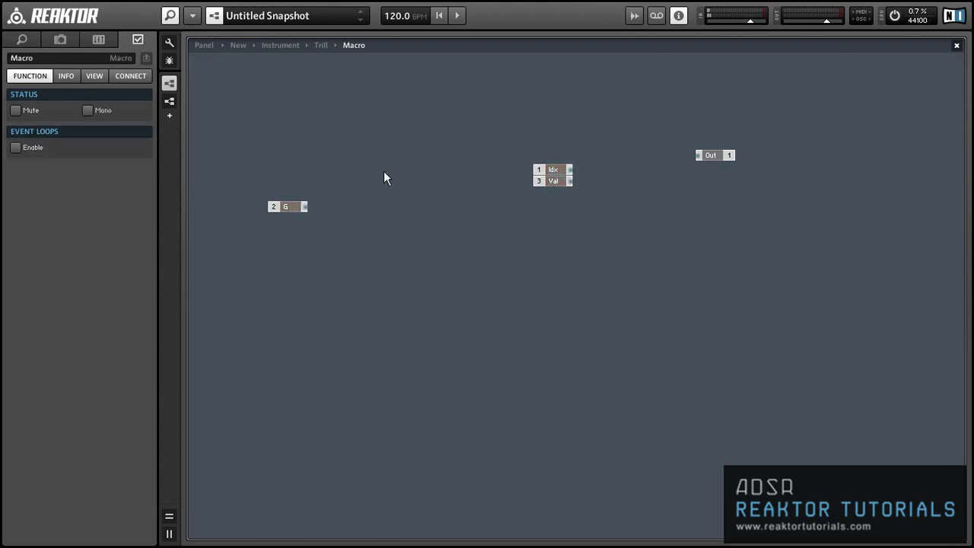
# Step: Insert a Separator module beside G, fed by the G input
pyautogui.rightClick(384, 161)
pyautogui.moveTo(397, 167)
pyautogui.moveTo(562, 326)
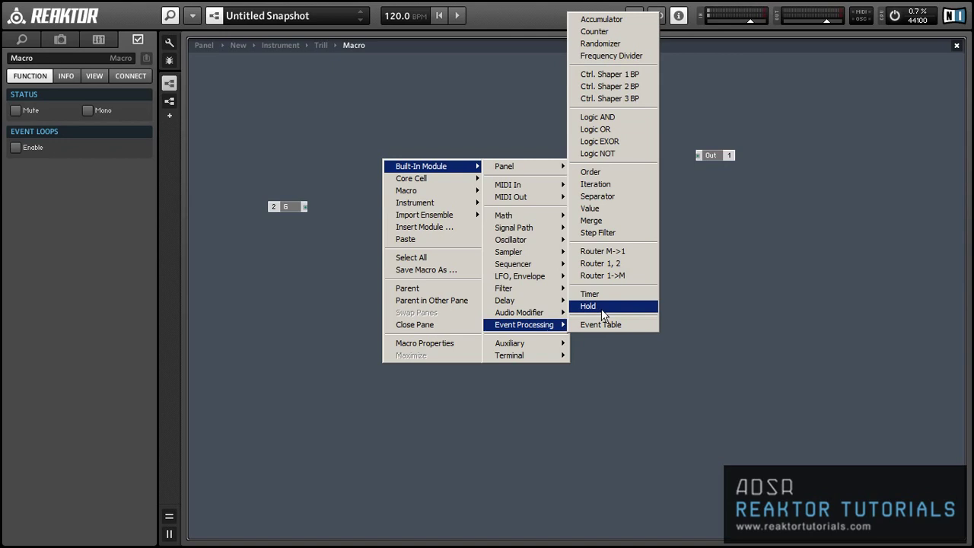
pyautogui.click(601, 195)
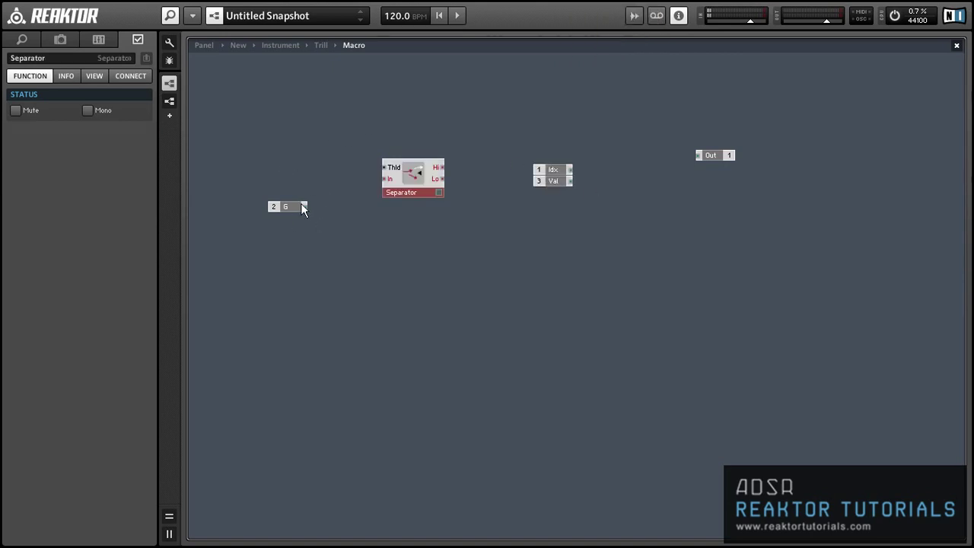
pyautogui.moveTo(302, 208)
pyautogui.mouseDown()
pyautogui.moveTo(384, 179)
pyautogui.moveTo(345, 208)
pyautogui.mouseUp()
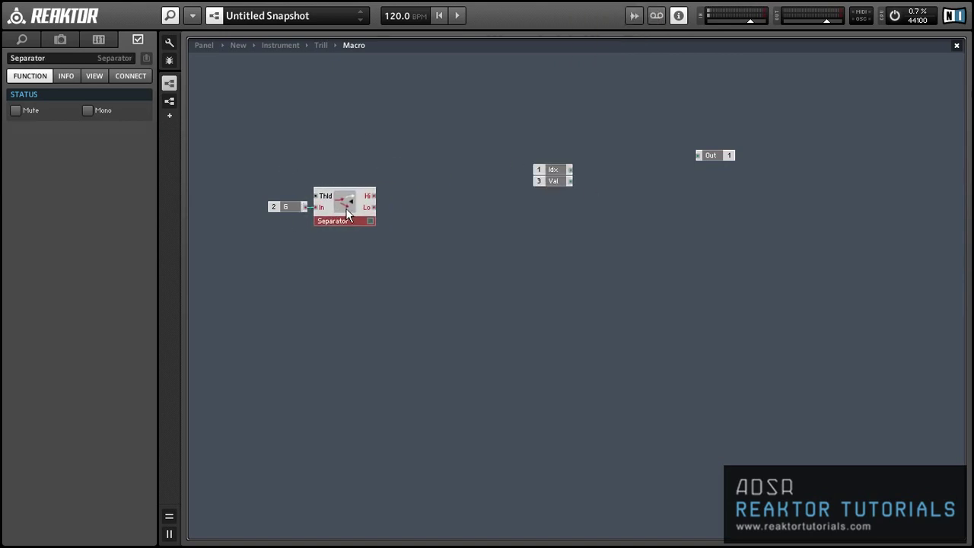
pyautogui.click(396, 203)
# Step: Add two stacked Value modules, the lower one fed by a constant -1
pyautogui.rightClick(428, 123)
pyautogui.moveTo(487, 131)
pyautogui.moveTo(597, 297)
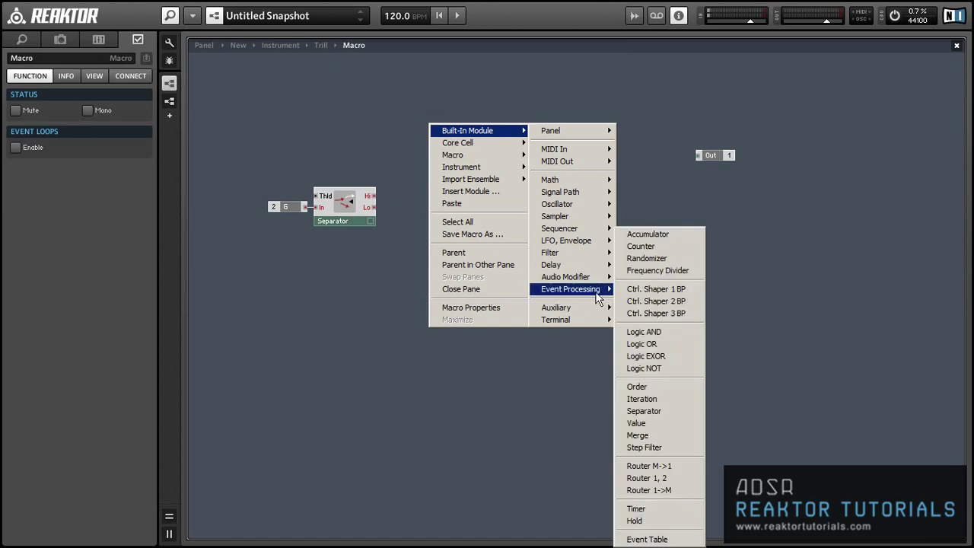
pyautogui.click(643, 423)
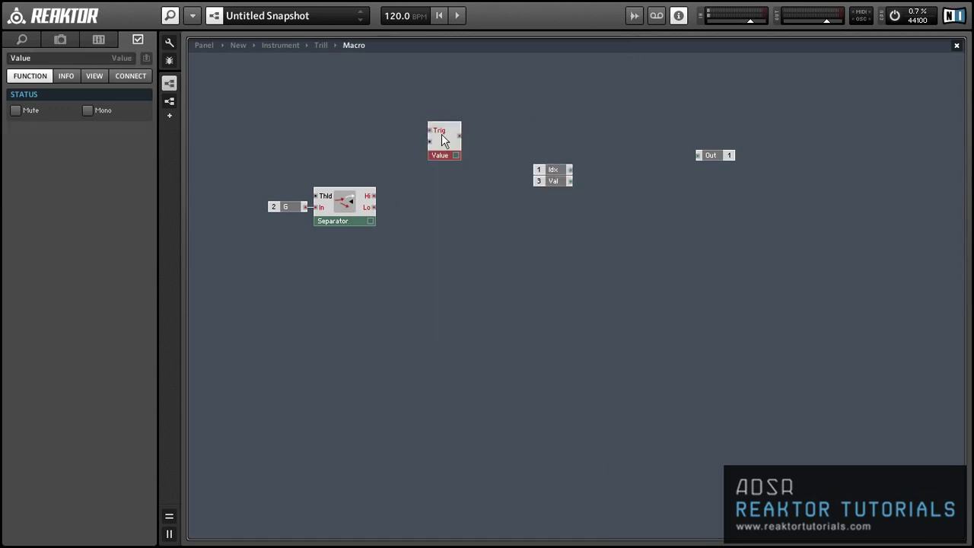
pyautogui.moveTo(444, 140); pyautogui.dragTo(442, 151)
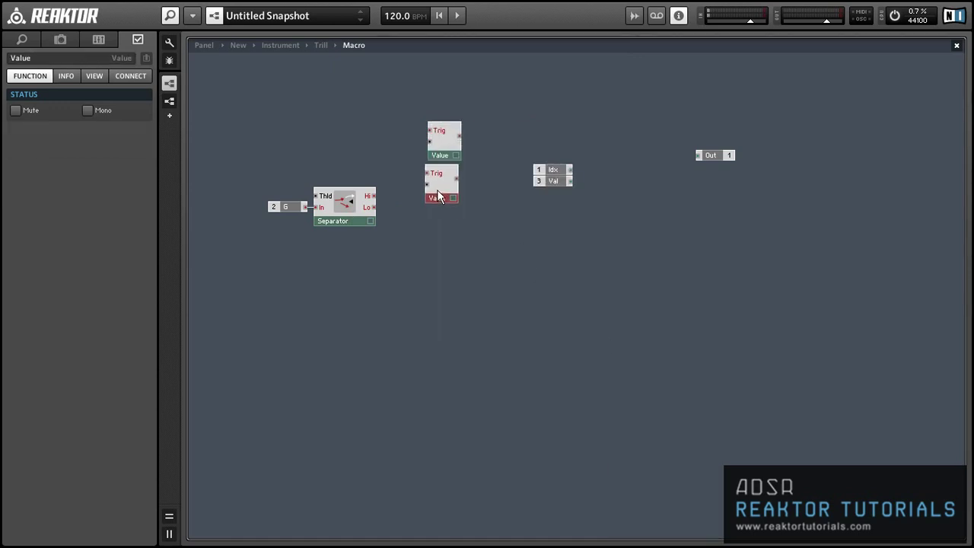
pyautogui.rightClick(431, 181)
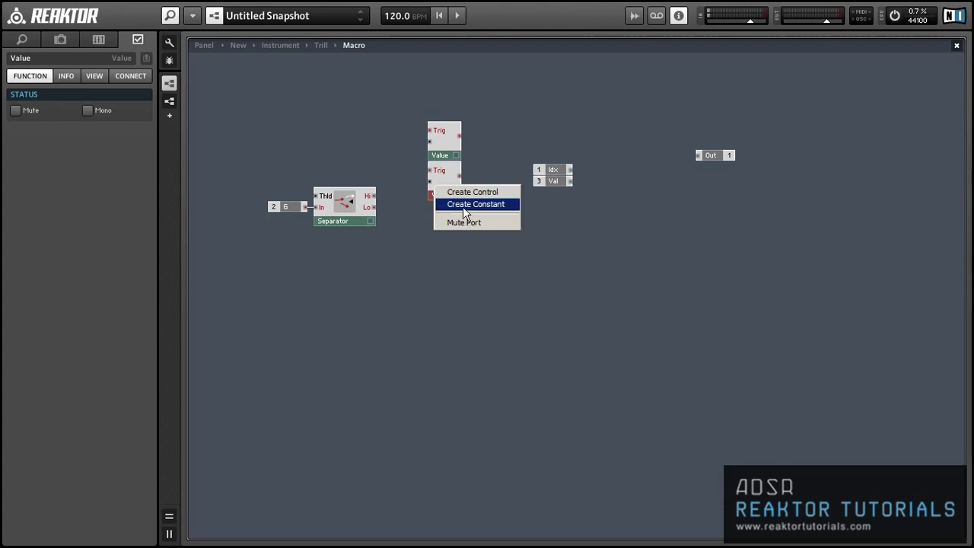
pyautogui.click(462, 206)
pyautogui.click(39, 111)
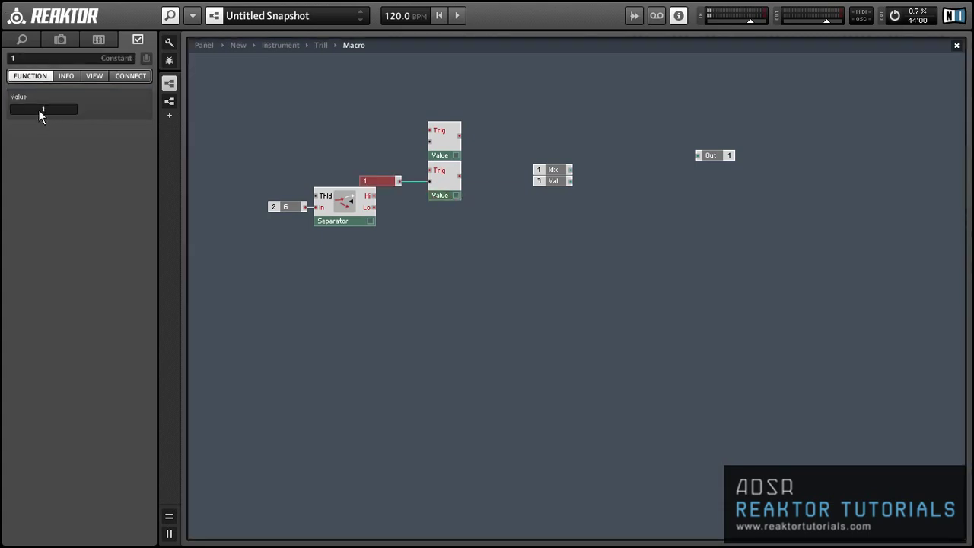
pyautogui.write('-1')
pyautogui.click(493, 182)
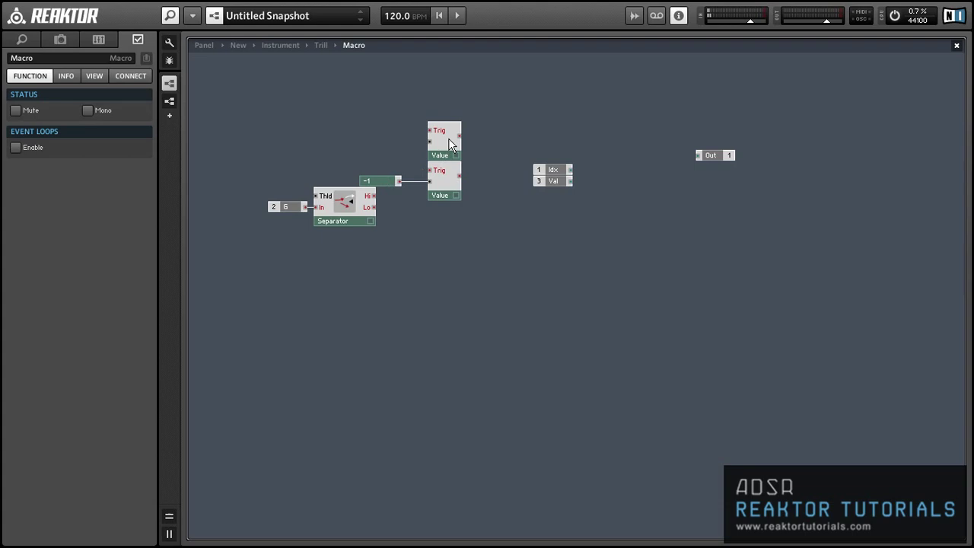
pyautogui.moveTo(371, 179)
pyautogui.mouseDown()
pyautogui.moveTo(448, 161)
pyautogui.moveTo(365, 174)
pyautogui.moveTo(369, 186)
pyautogui.mouseUp()
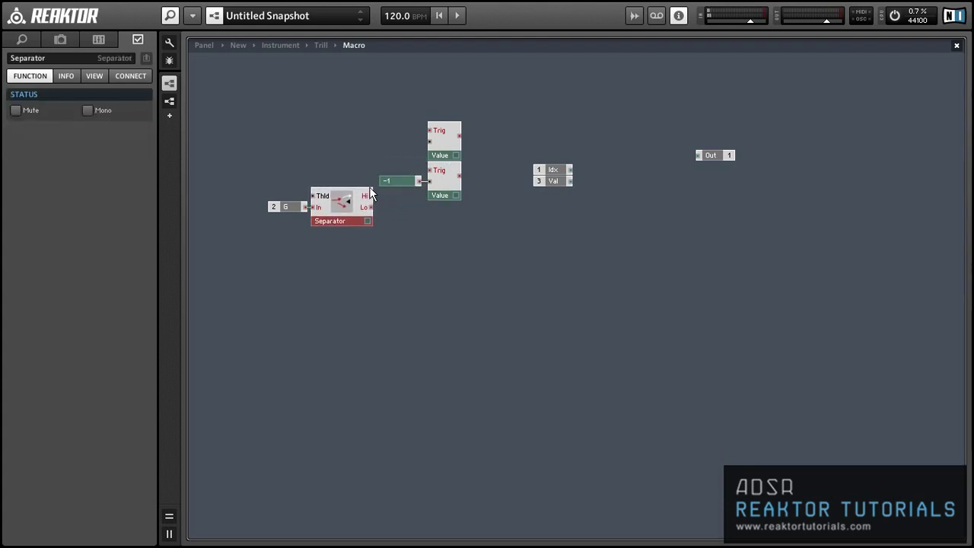
# Step: Wire Separator Hi to both Value triggers and move G and the Separator up-left
pyautogui.moveTo(430, 171); pyautogui.dragTo(430, 130)
pyautogui.moveTo(257, 176); pyautogui.dragTo(335, 225)
pyautogui.moveTo(339, 213); pyautogui.dragTo(326, 187)
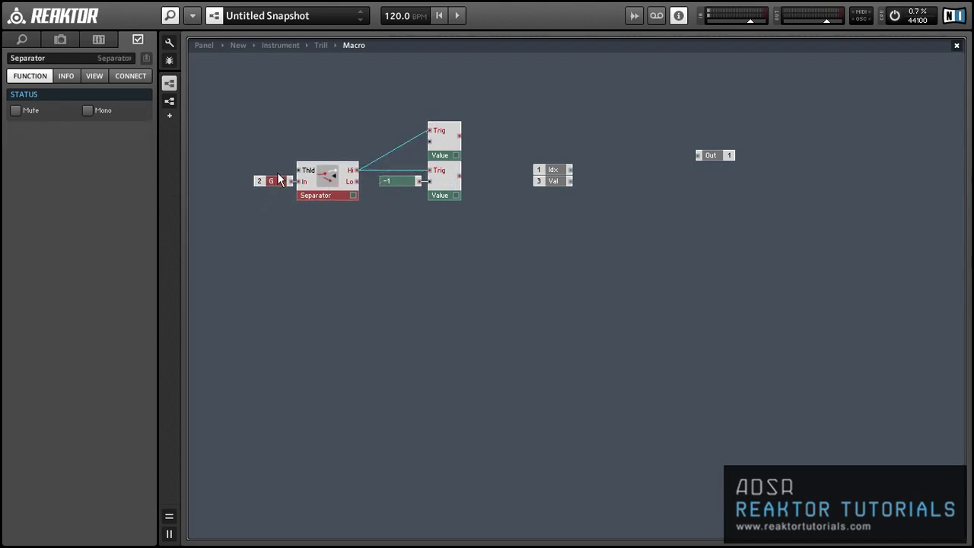
pyautogui.click(533, 75)
# Step: Insert a Merge module fed by the upper Value's output
pyautogui.rightClick(515, 74)
pyautogui.moveTo(562, 80)
pyautogui.moveTo(675, 249)
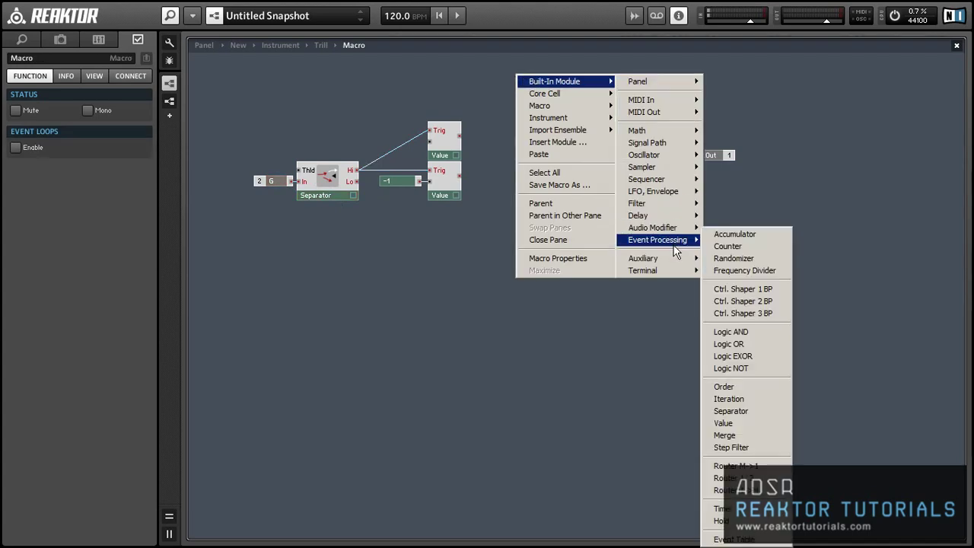
pyautogui.click(762, 432)
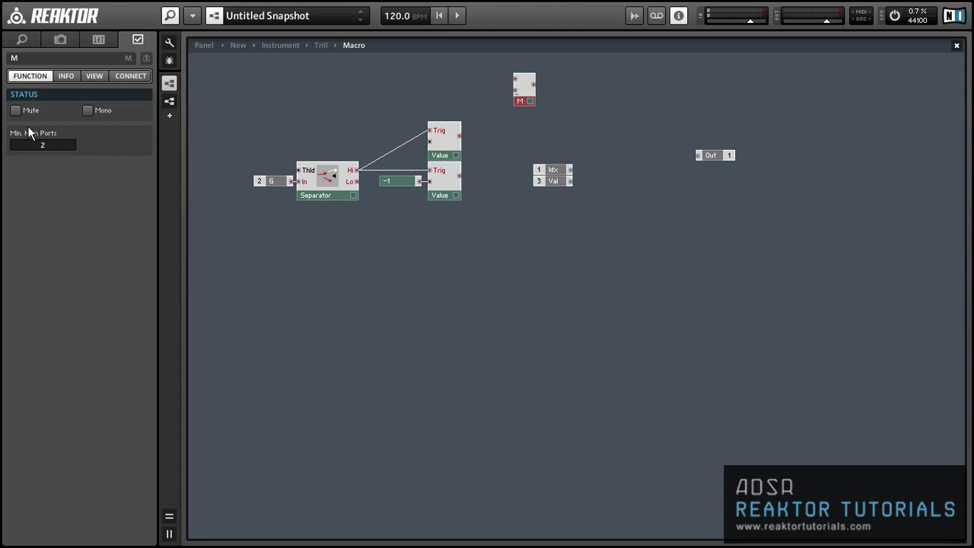
pyautogui.moveTo(459, 138); pyautogui.dragTo(559, 138)
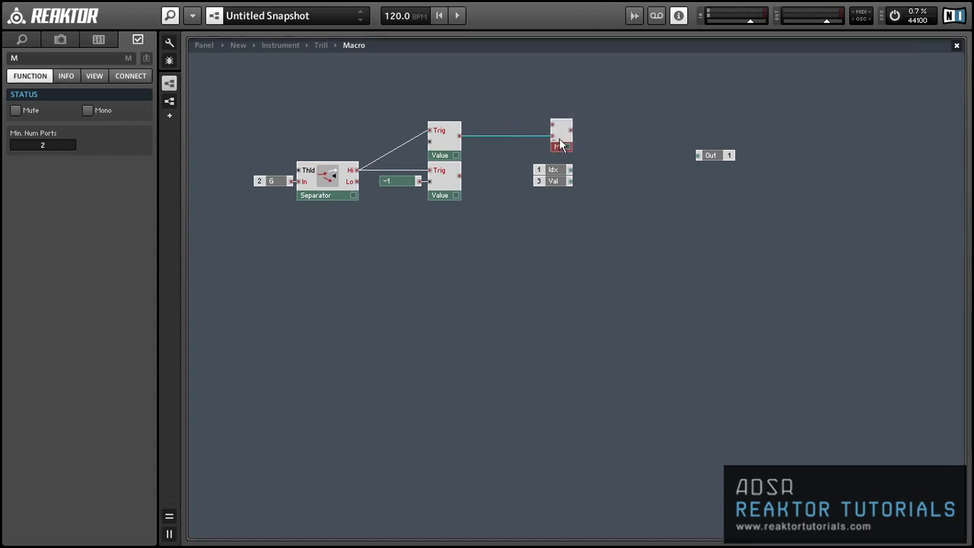
pyautogui.moveTo(461, 137); pyautogui.dragTo(561, 156)
pyautogui.click(537, 141)
# Step: Add a third Value module fed by Merge, and shift Merge, Value and Out right
pyautogui.rightClick(617, 135)
pyautogui.moveTo(622, 143)
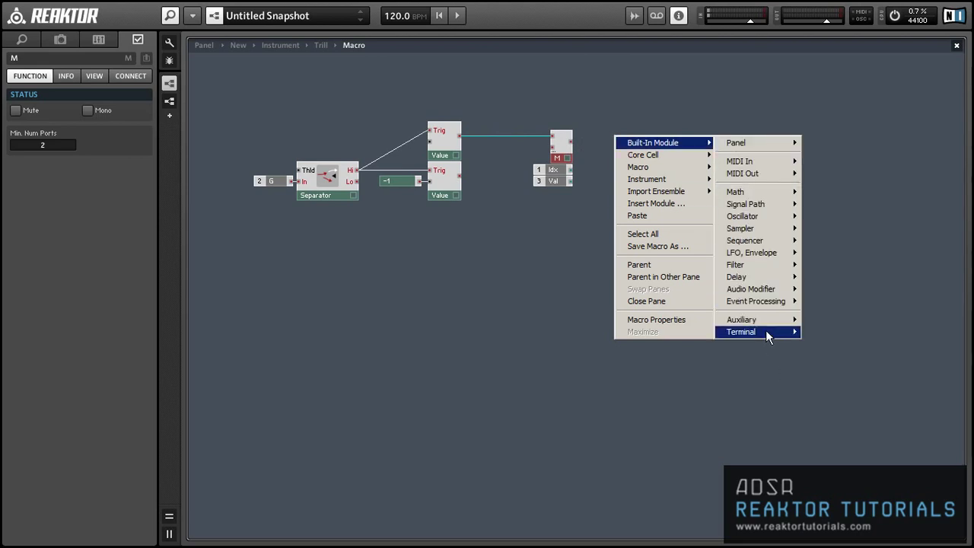
pyautogui.moveTo(761, 301)
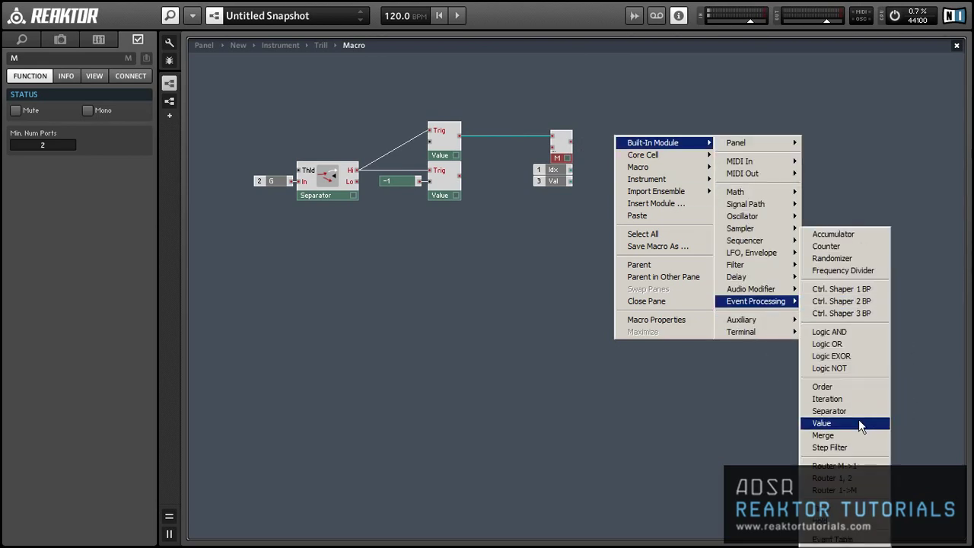
pyautogui.click(822, 423)
pyautogui.moveTo(572, 142); pyautogui.dragTo(596, 150)
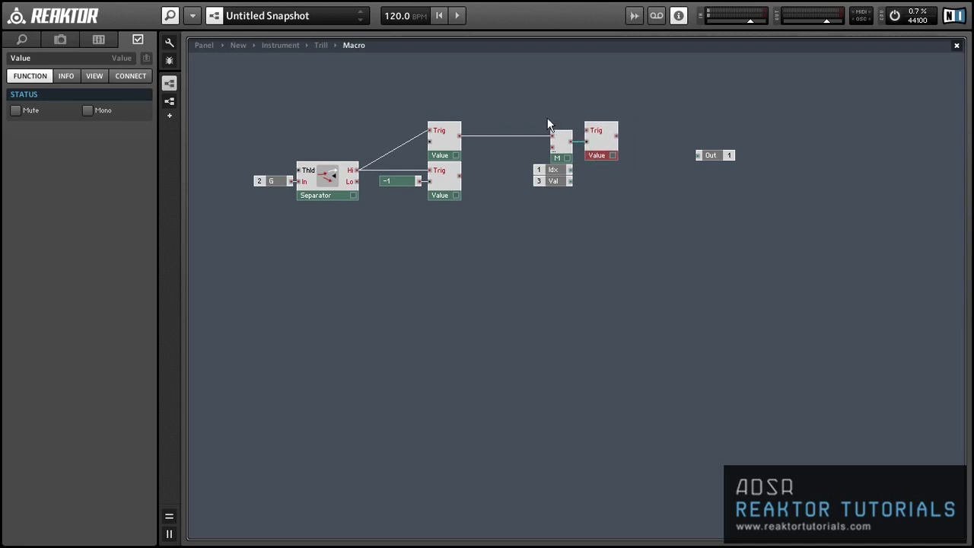
pyautogui.moveTo(521, 105); pyautogui.dragTo(754, 154)
pyautogui.click(536, 232)
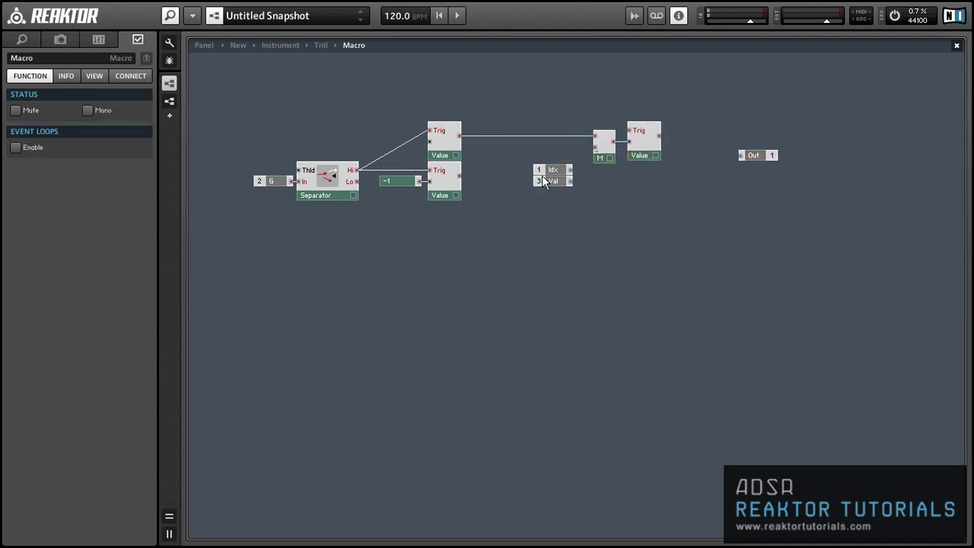
# Step: Move the Idx input down and the Val input left to clear space
pyautogui.click(541, 175)
pyautogui.moveTo(528, 163); pyautogui.dragTo(537, 252)
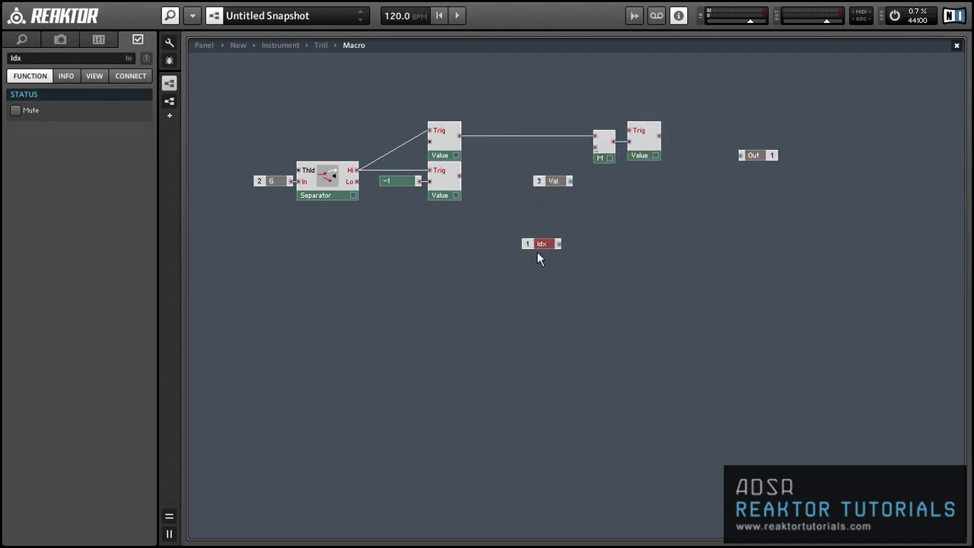
pyautogui.click(545, 180)
pyautogui.moveTo(544, 180); pyautogui.dragTo(519, 174)
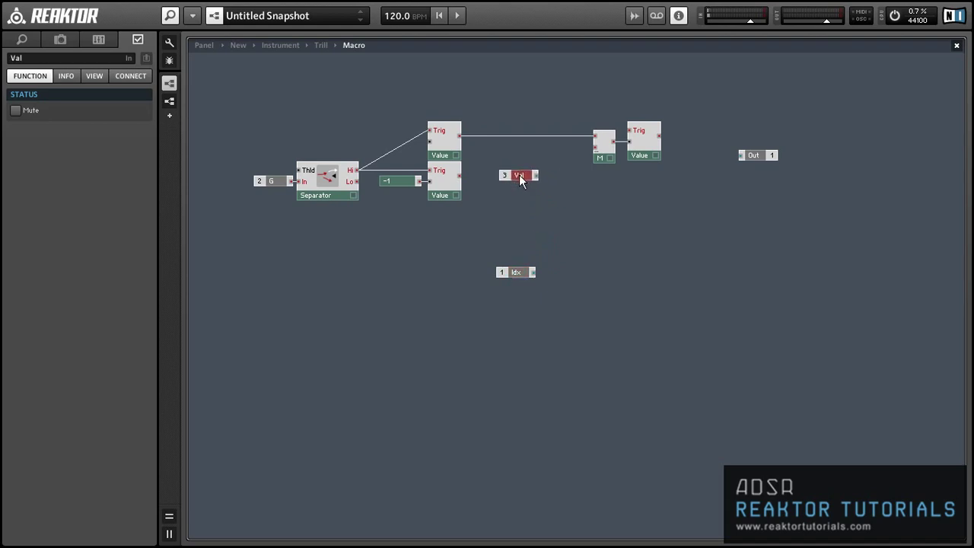
pyautogui.click(553, 196)
pyautogui.rightClick(585, 190)
# Step: Insert an Order module fed by Val, with output 1 triggering the third Value
pyautogui.moveTo(596, 194)
pyautogui.moveTo(726, 353)
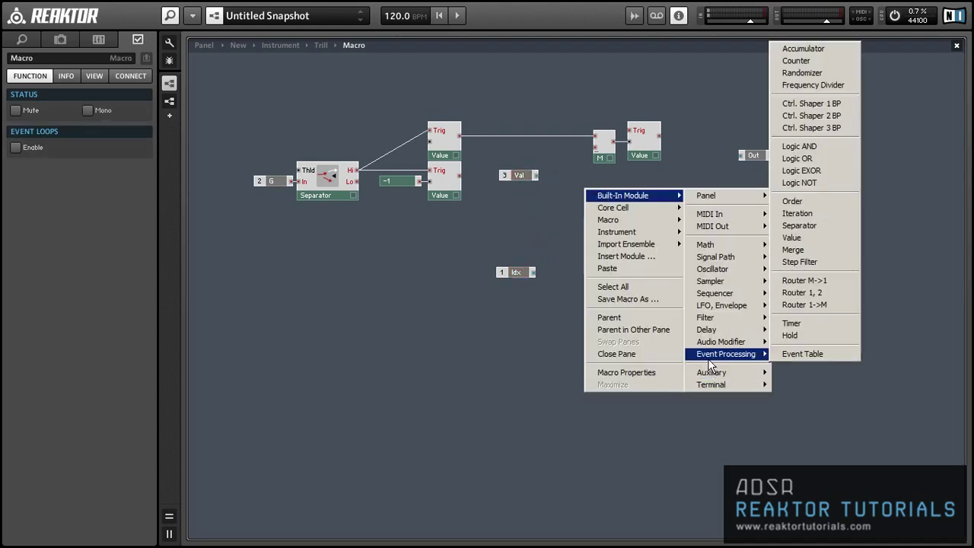
pyautogui.click(792, 201)
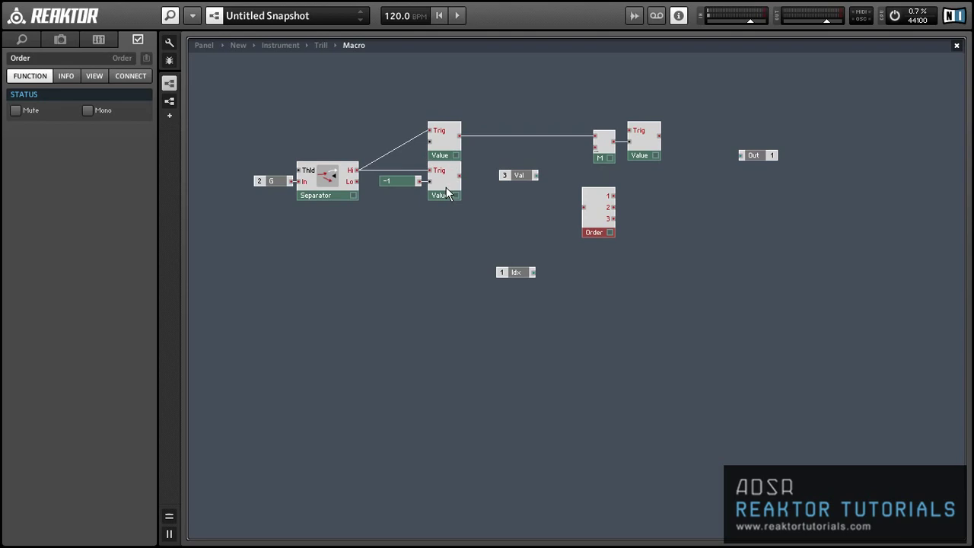
pyautogui.moveTo(535, 175); pyautogui.dragTo(553, 201)
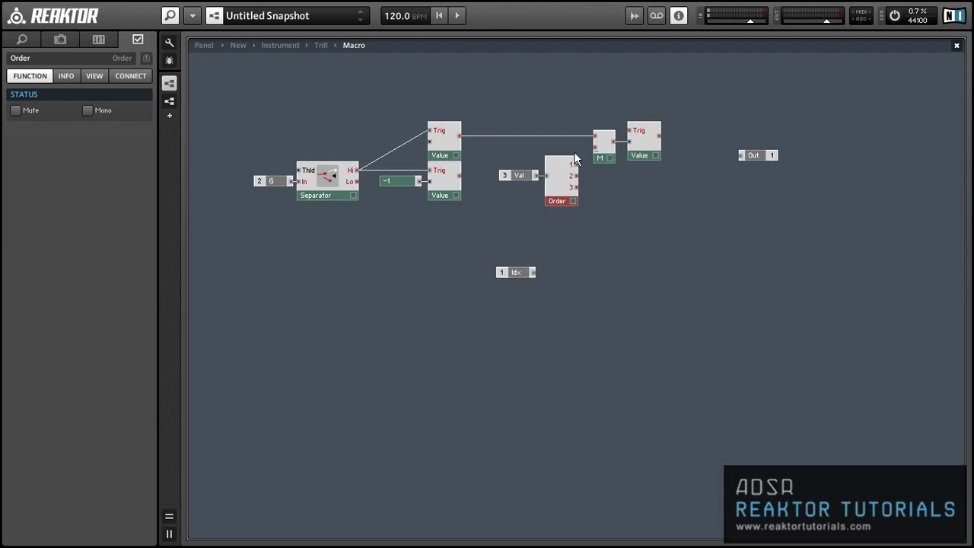
pyautogui.moveTo(576, 164); pyautogui.dragTo(636, 135)
pyautogui.moveTo(492, 161); pyautogui.dragTo(599, 204)
pyautogui.click(746, 208)
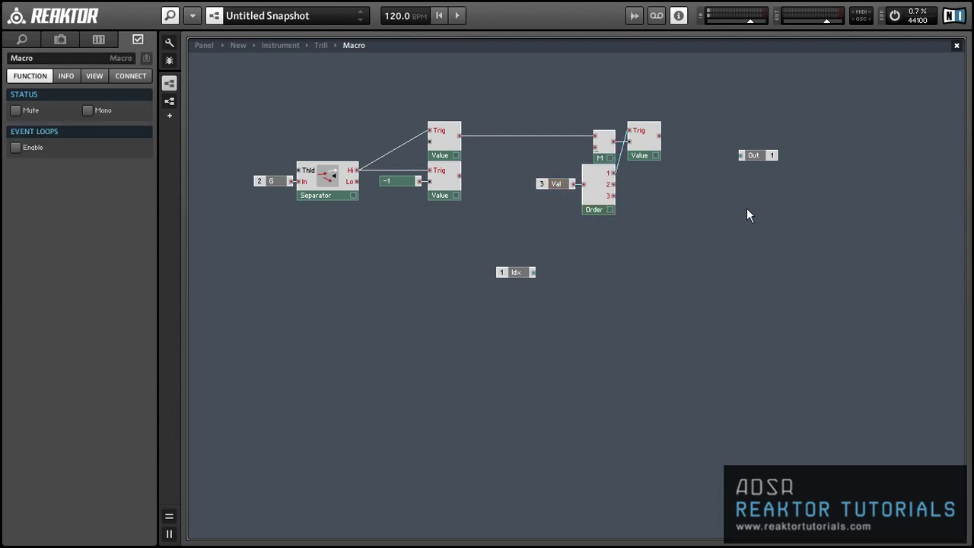
# Step: Add a Separator beside the Value module, fed by Order output 2, moving Out down
pyautogui.rightClick(694, 132)
pyautogui.moveTo(707, 140)
pyautogui.moveTo(838, 299)
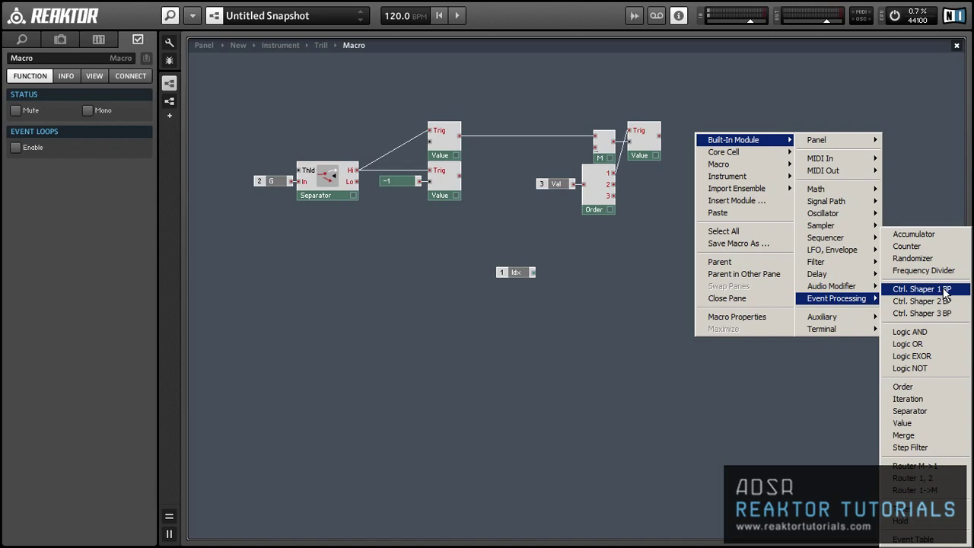
pyautogui.click(910, 411)
pyautogui.moveTo(747, 145); pyautogui.dragTo(766, 268)
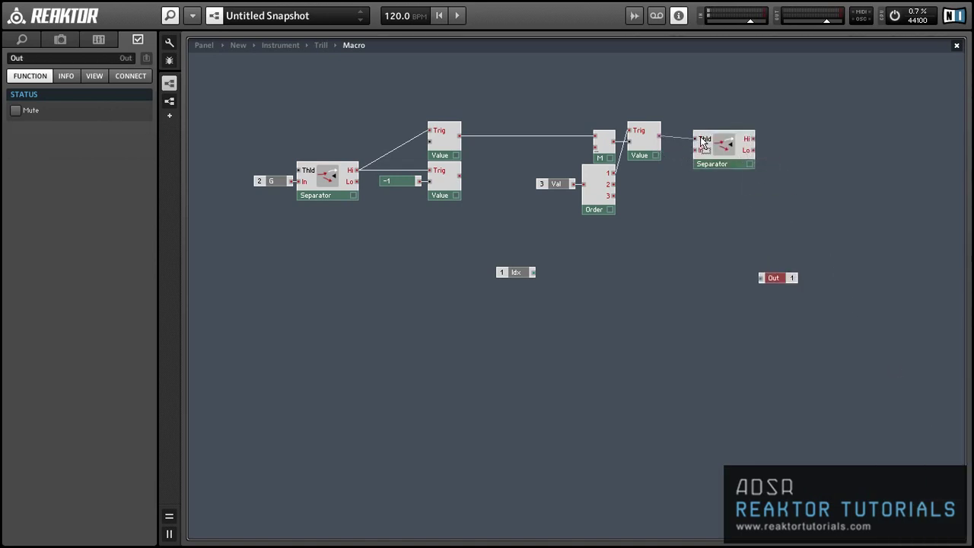
pyautogui.moveTo(737, 158); pyautogui.dragTo(725, 158)
pyautogui.moveTo(613, 185); pyautogui.dragTo(595, 148)
pyautogui.moveTo(716, 173); pyautogui.dragTo(707, 165)
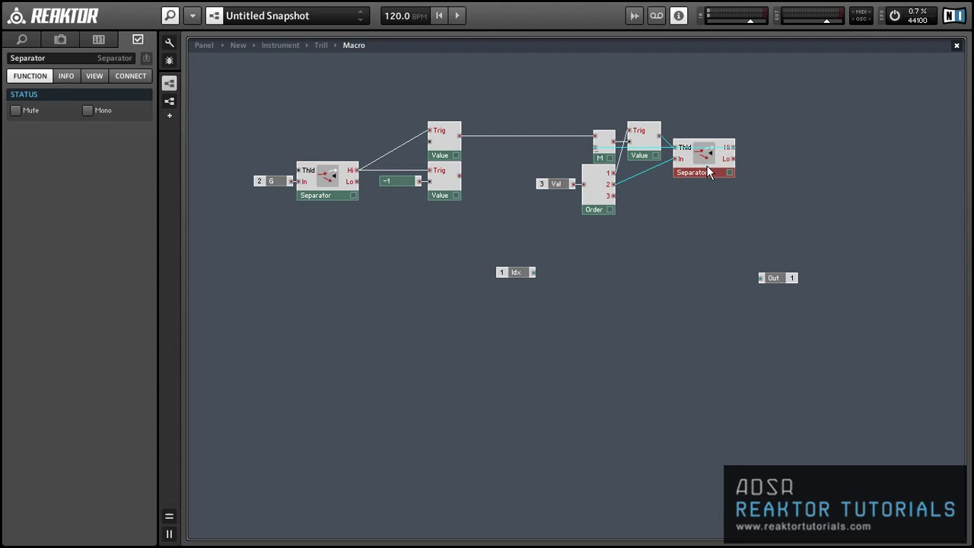
pyautogui.click(525, 95)
# Step: Shift the Val-to-Separator chain slightly left
pyautogui.moveTo(524, 95); pyautogui.dragTo(746, 242)
pyautogui.moveTo(697, 157); pyautogui.dragTo(637, 157)
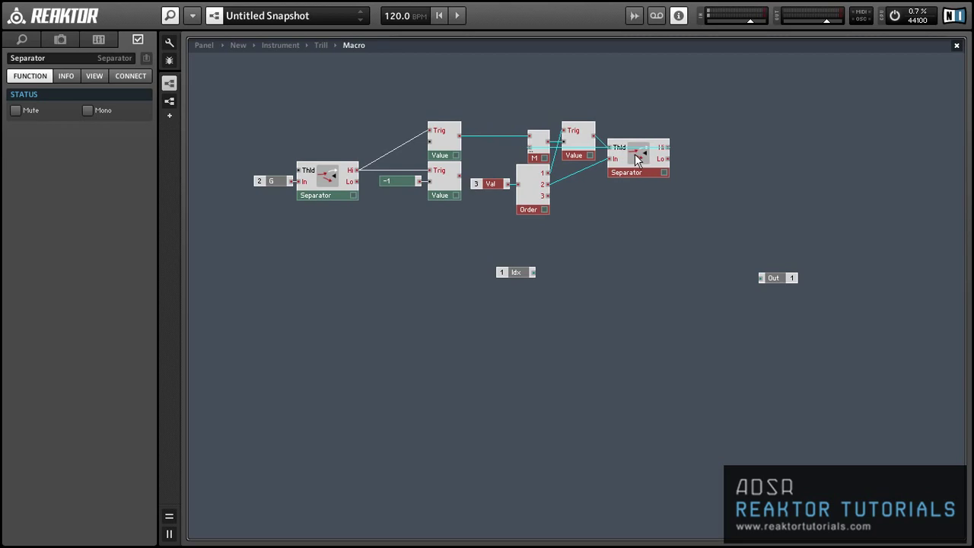
pyautogui.click(648, 199)
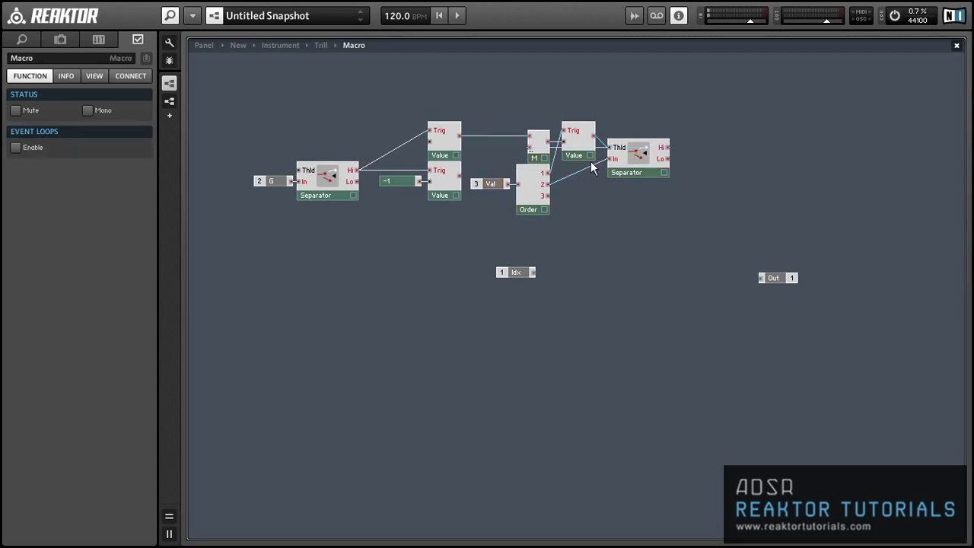
pyautogui.rightClick(591, 218)
# Step: Insert a new Value module with Idx wired into its input
pyautogui.moveTo(617, 229)
pyautogui.moveTo(730, 381)
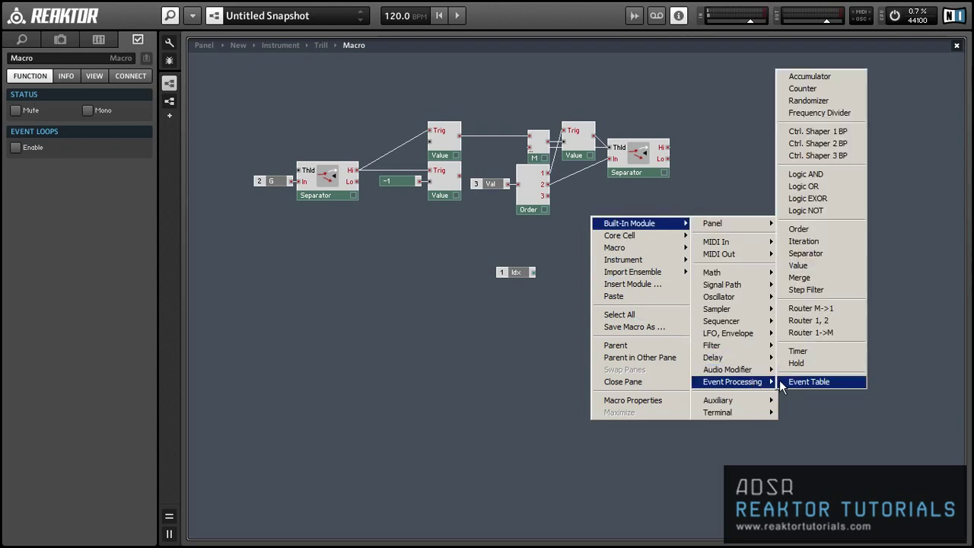
pyautogui.click(843, 275)
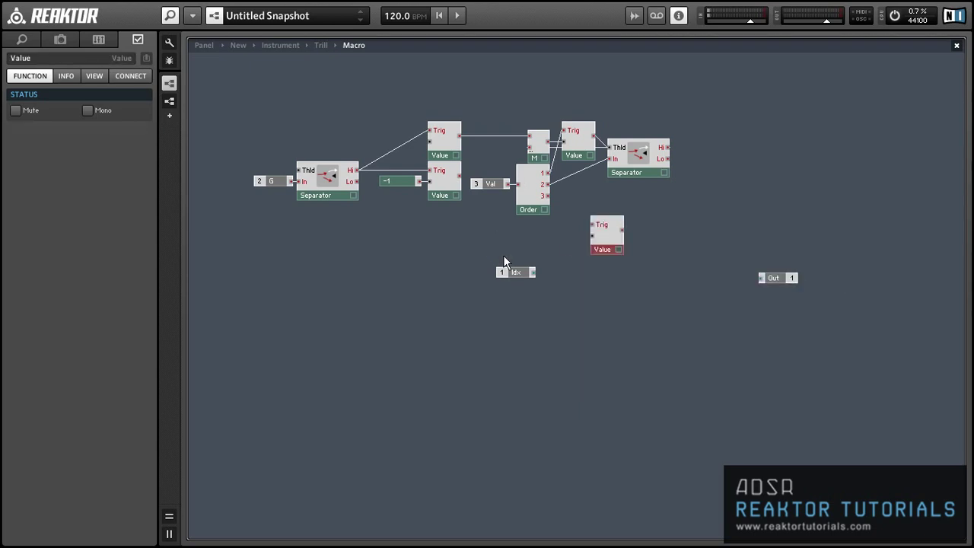
pyautogui.moveTo(528, 273); pyautogui.dragTo(594, 240)
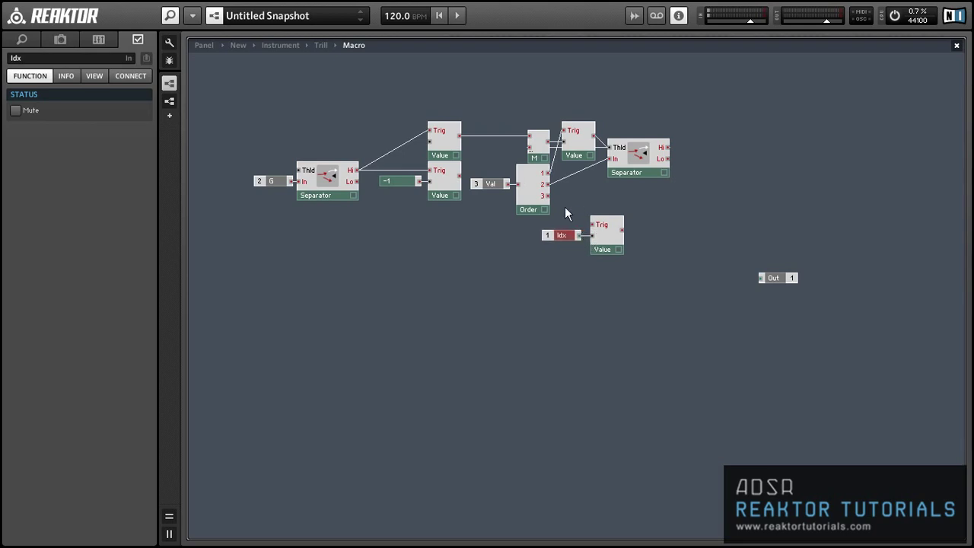
pyautogui.moveTo(565, 206); pyautogui.dragTo(491, 309)
# Step: Duplicate the Merge and Value pair and wire a Value output into the copied Merge
pyautogui.moveTo(507, 153); pyautogui.dragTo(545, 114)
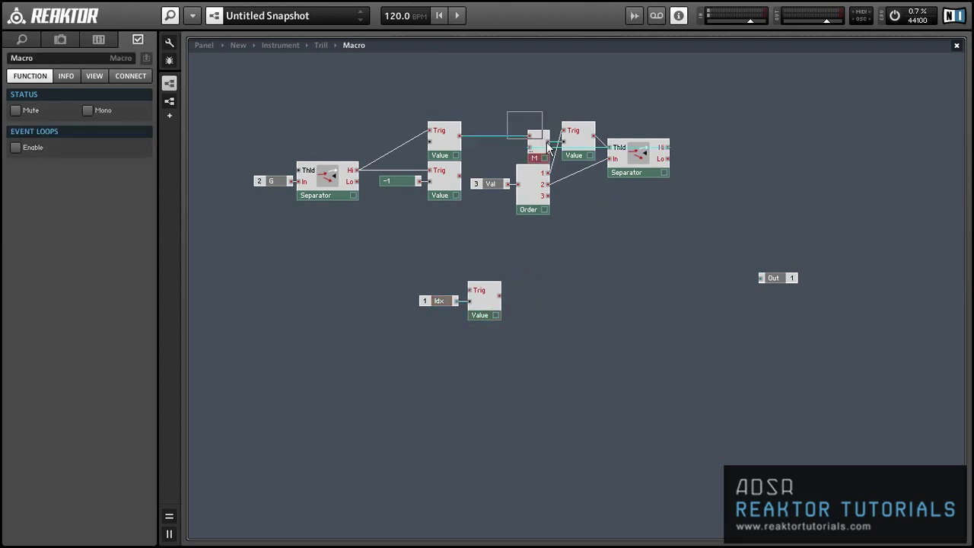
pyautogui.moveTo(565, 155); pyautogui.dragTo(579, 276)
pyautogui.moveTo(459, 177); pyautogui.dragTo(530, 265)
pyautogui.moveTo(494, 292); pyautogui.dragTo(530, 274)
pyautogui.moveTo(401, 266); pyautogui.dragTo(488, 319)
pyautogui.moveTo(486, 317); pyautogui.dragTo(500, 285)
pyautogui.click(453, 255)
# Step: Move the new Idx-Value-Merge chain toward Out and wire Separator Hi into the Value's Trig
pyautogui.moveTo(440, 239); pyautogui.dragTo(628, 305)
pyautogui.moveTo(577, 276); pyautogui.dragTo(751, 241)
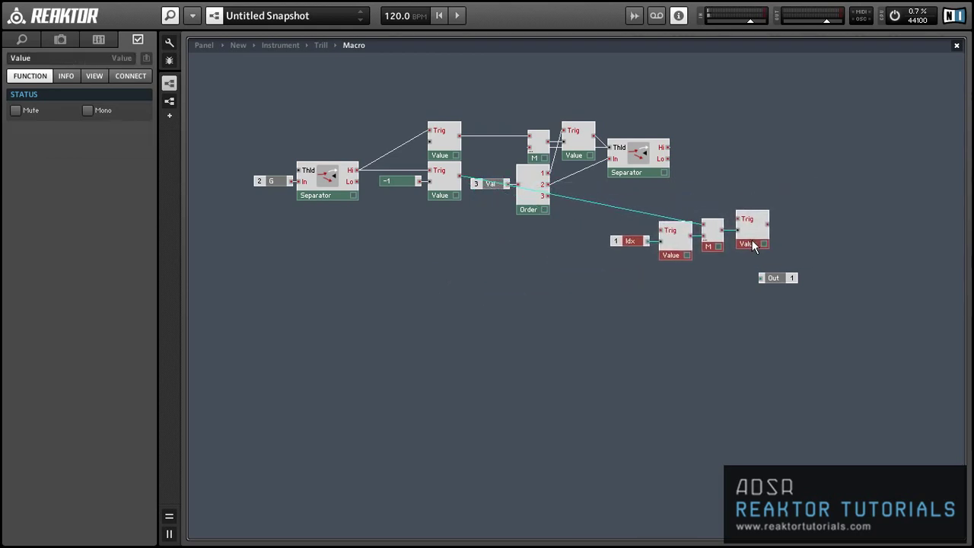
pyautogui.moveTo(665, 148); pyautogui.dragTo(660, 229)
pyautogui.click(635, 217)
# Step: Tidy the layout by repositioning the G input, first Separator, -1 constant and right-hand chain
pyautogui.moveTo(610, 188); pyautogui.dragTo(743, 246)
pyautogui.moveTo(763, 242); pyautogui.dragTo(825, 238)
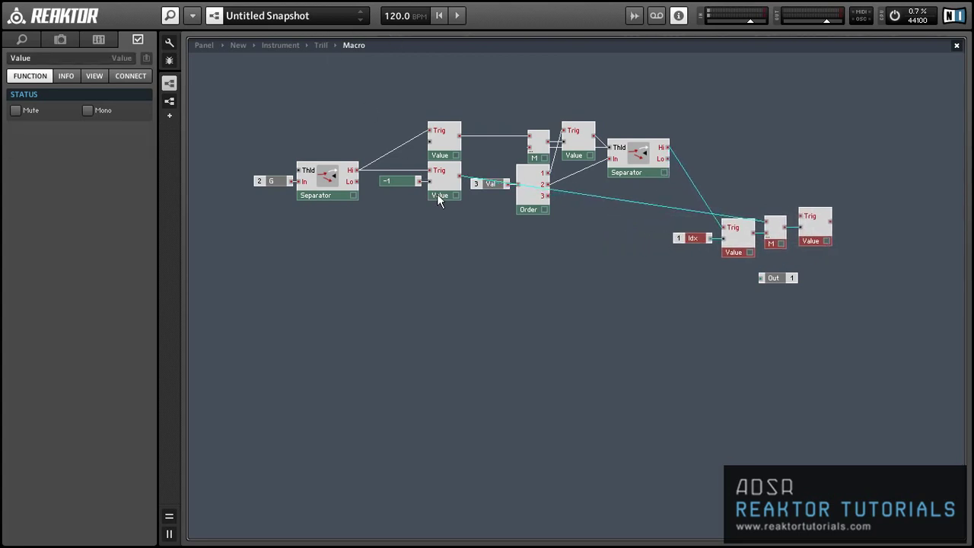
pyautogui.moveTo(440, 195); pyautogui.dragTo(444, 193)
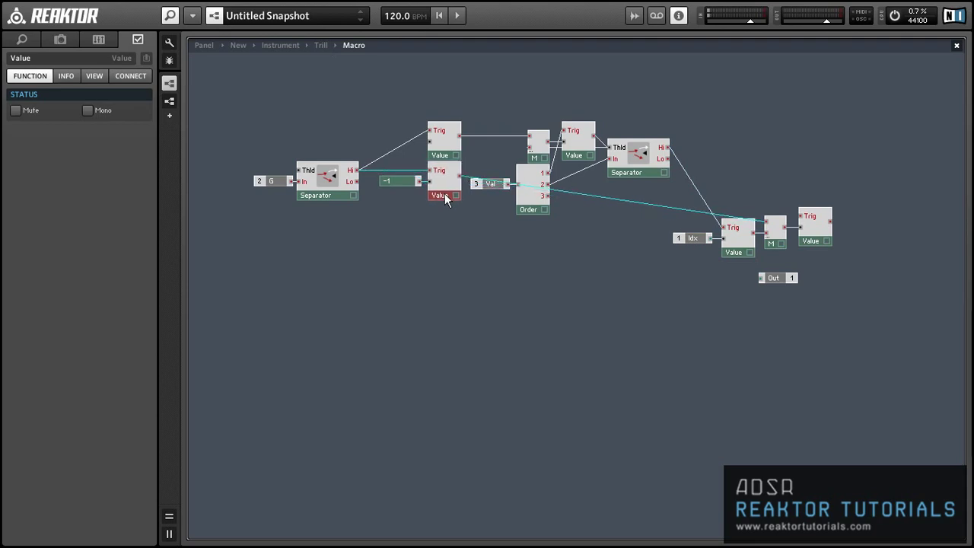
pyautogui.click(456, 217)
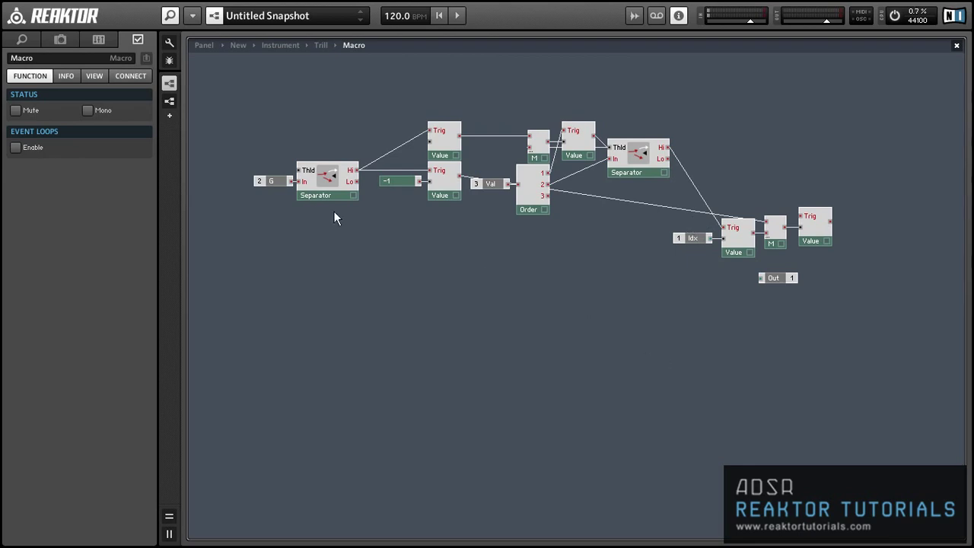
pyautogui.moveTo(253, 161); pyautogui.dragTo(766, 221)
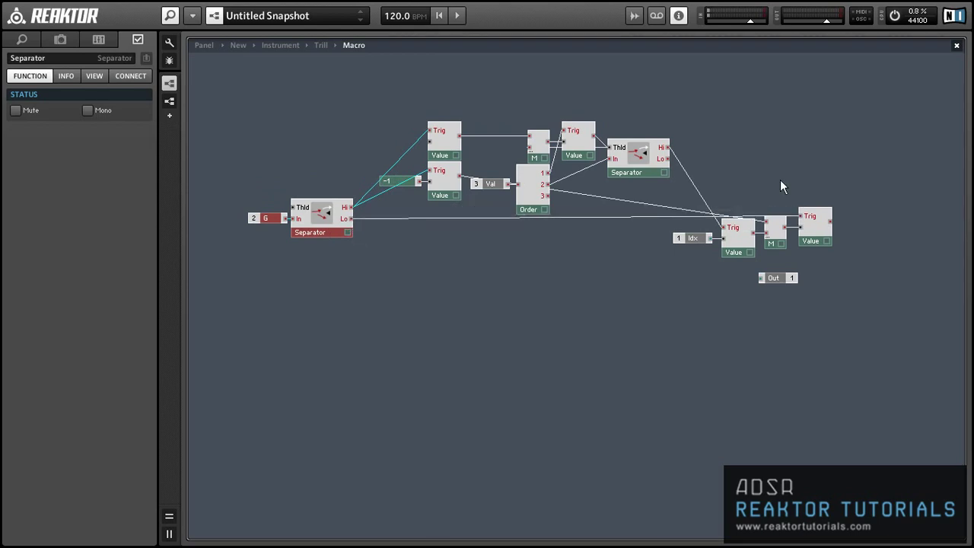
pyautogui.moveTo(613, 189); pyautogui.dragTo(776, 244)
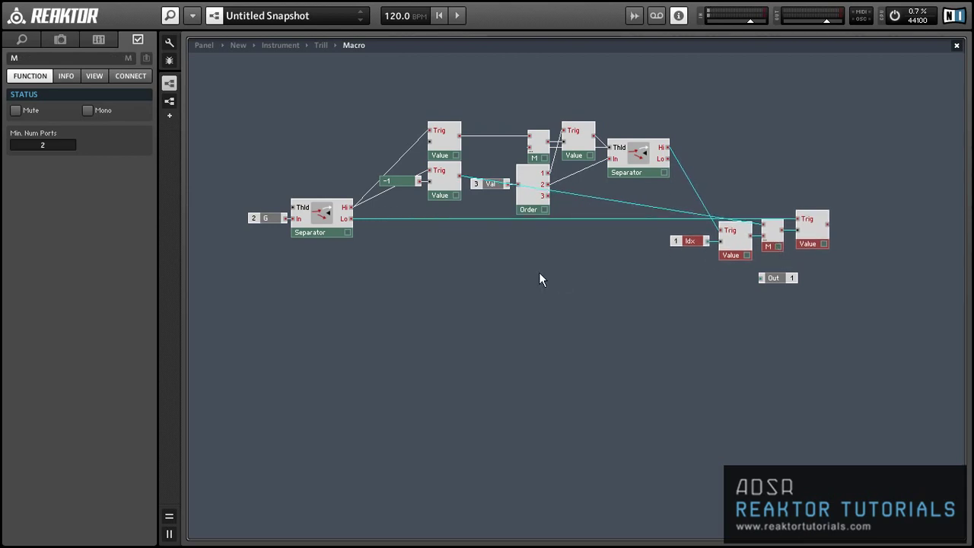
pyautogui.moveTo(452, 248)
pyautogui.mouseDown()
pyautogui.moveTo(407, 178)
pyautogui.moveTo(449, 207)
pyautogui.moveTo(452, 240)
pyautogui.mouseUp()
pyautogui.click(464, 263)
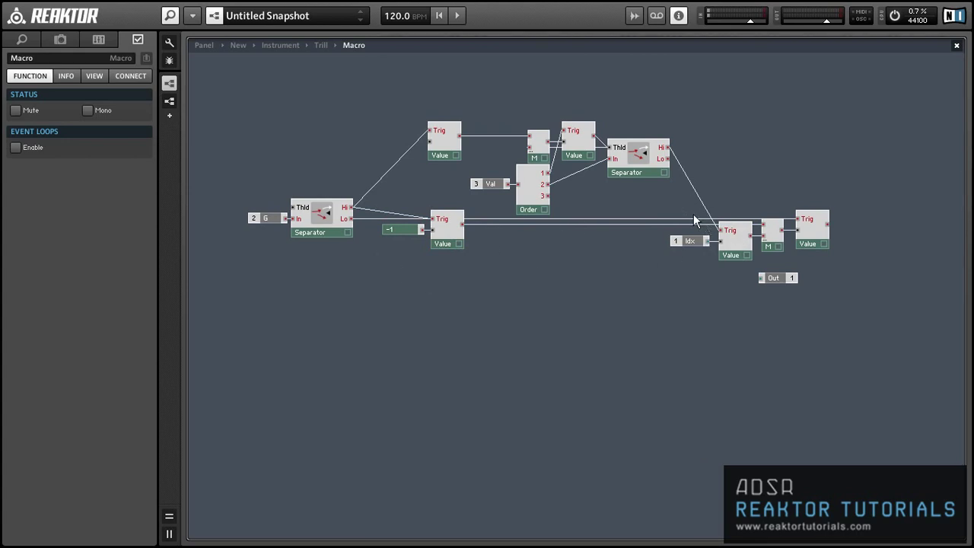
pyautogui.moveTo(652, 200); pyautogui.dragTo(755, 239)
pyautogui.click(785, 162)
# Step: Insert another Separator fed by the last Value's output
pyautogui.rightClick(787, 152)
pyautogui.moveTo(787, 156)
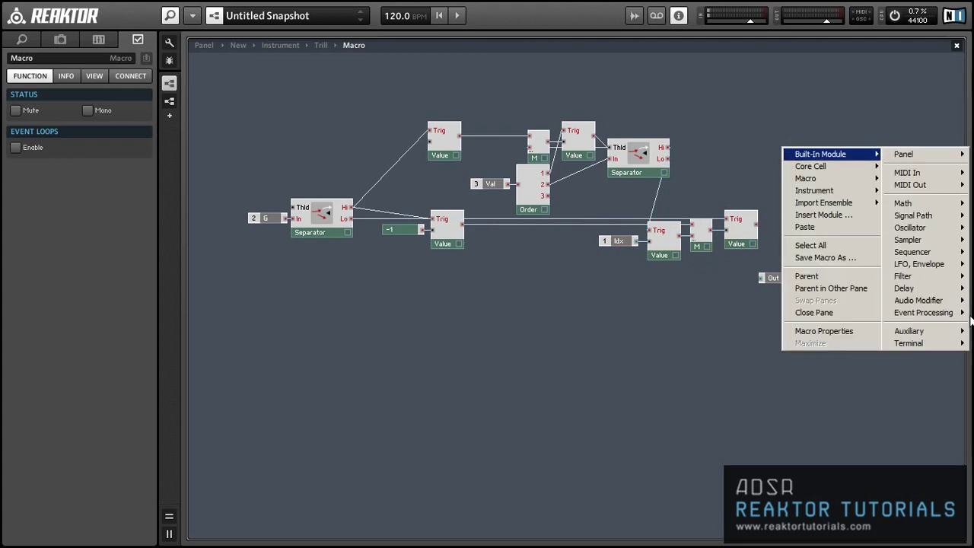
pyautogui.moveTo(924, 312)
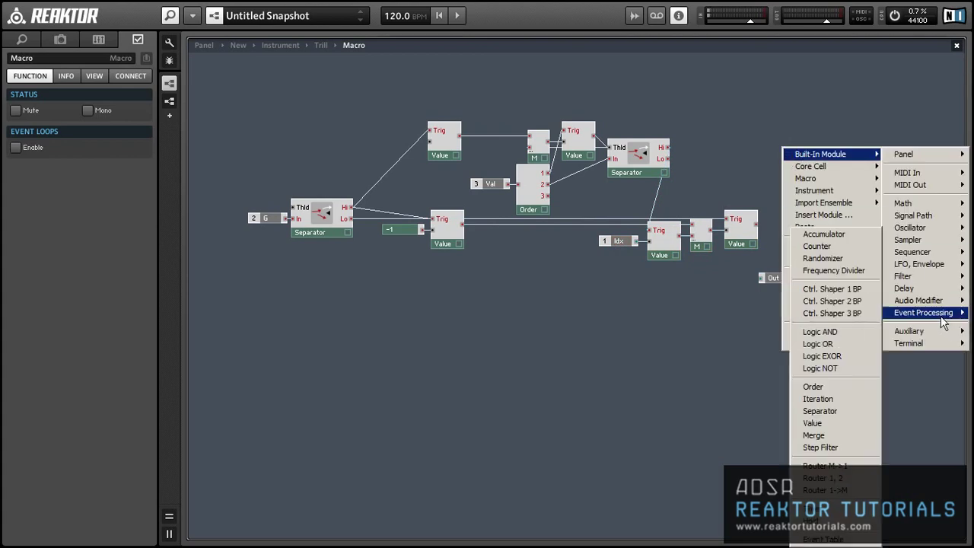
pyautogui.click(808, 410)
pyautogui.moveTo(772, 202); pyautogui.dragTo(858, 224)
# Step: Give the new Separator's Thld input a constant of -1
pyautogui.rightClick(821, 213)
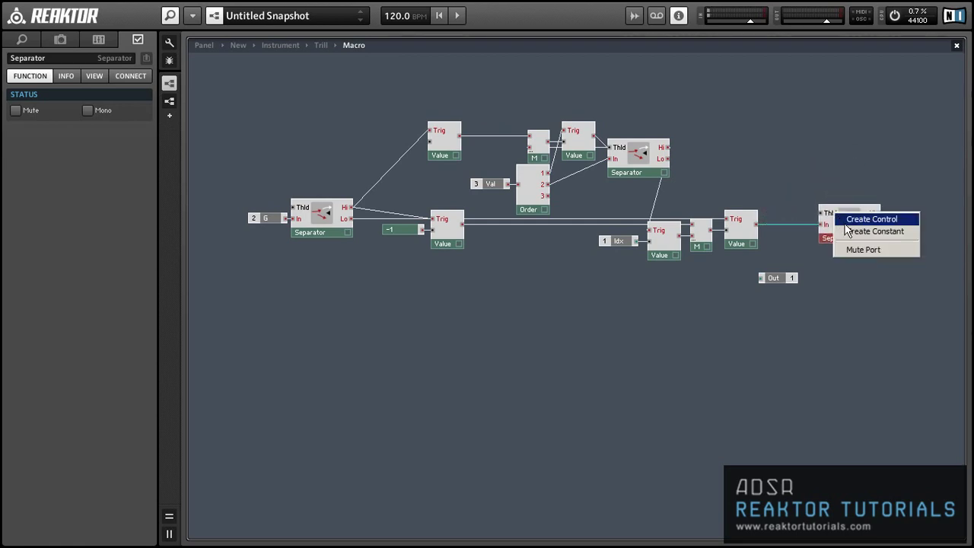
pyautogui.click(843, 230)
pyautogui.moveTo(766, 212); pyautogui.dragTo(778, 212)
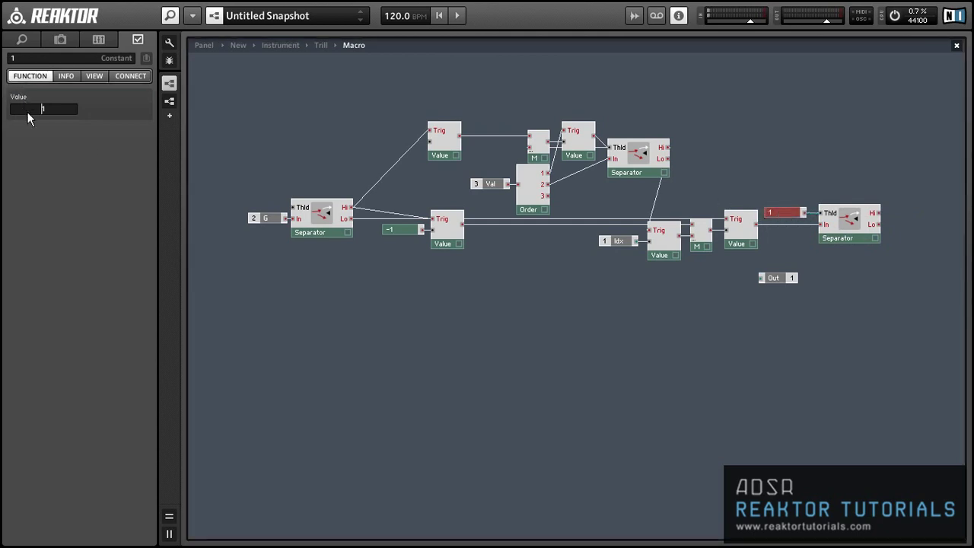
pyautogui.write('-')
pyautogui.press('Return')
pyautogui.click(851, 213)
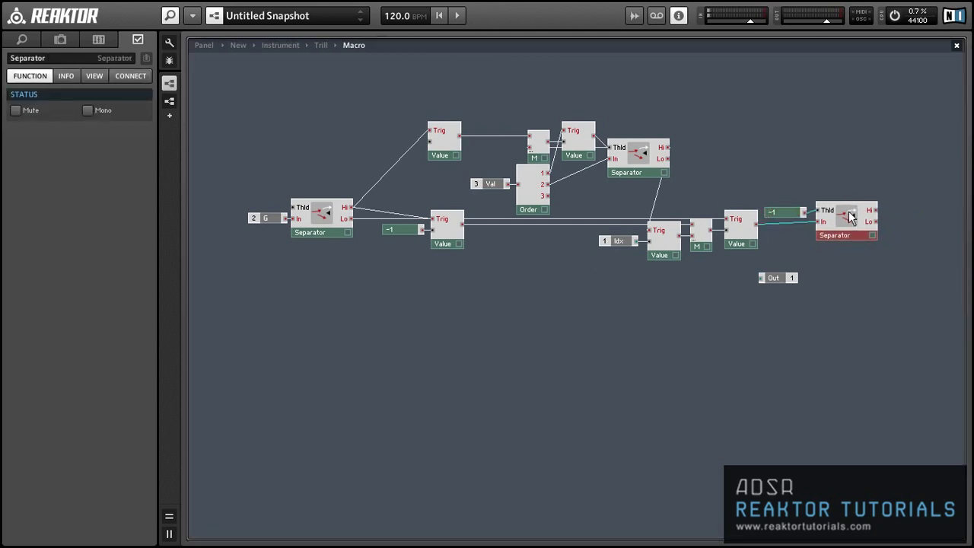
pyautogui.moveTo(849, 216); pyautogui.dragTo(846, 218)
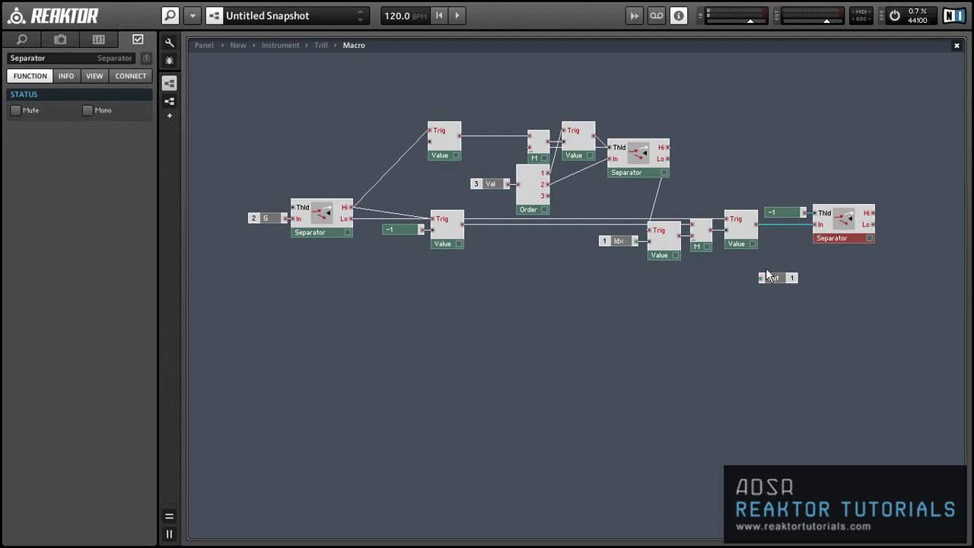
# Step: Wire the Separator's Lo output to Out and rename that output to P
pyautogui.moveTo(767, 276); pyautogui.dragTo(872, 225)
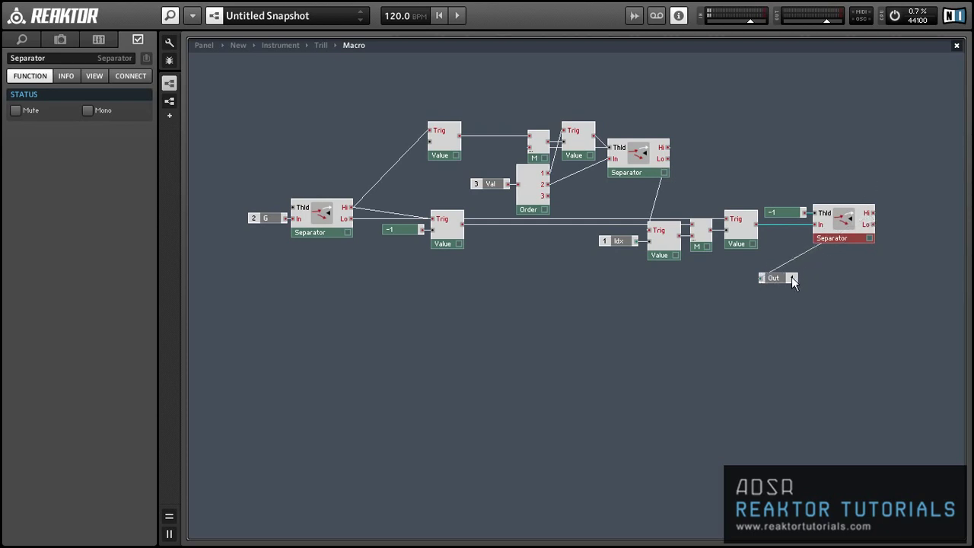
pyautogui.moveTo(791, 276); pyautogui.dragTo(917, 212)
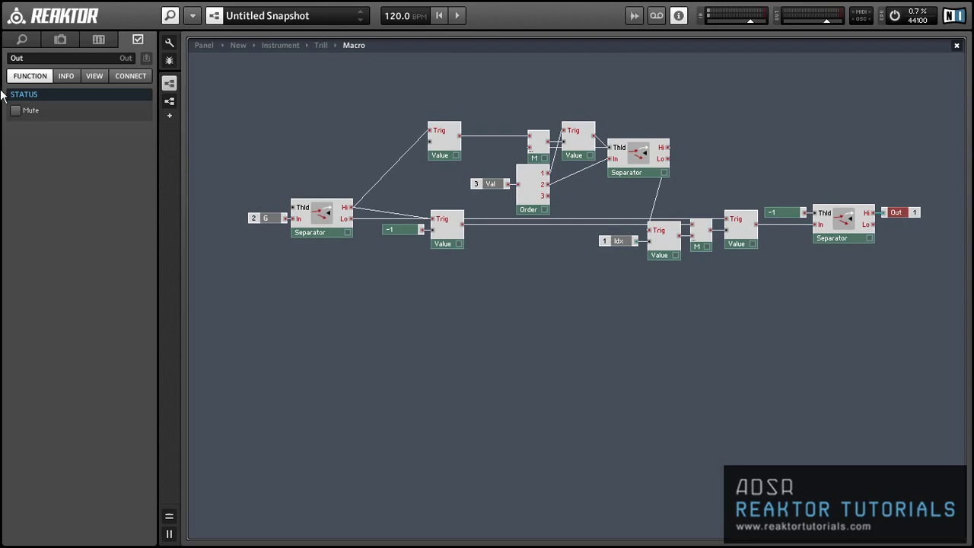
pyautogui.doubleClick(9, 58)
pyautogui.write('P')
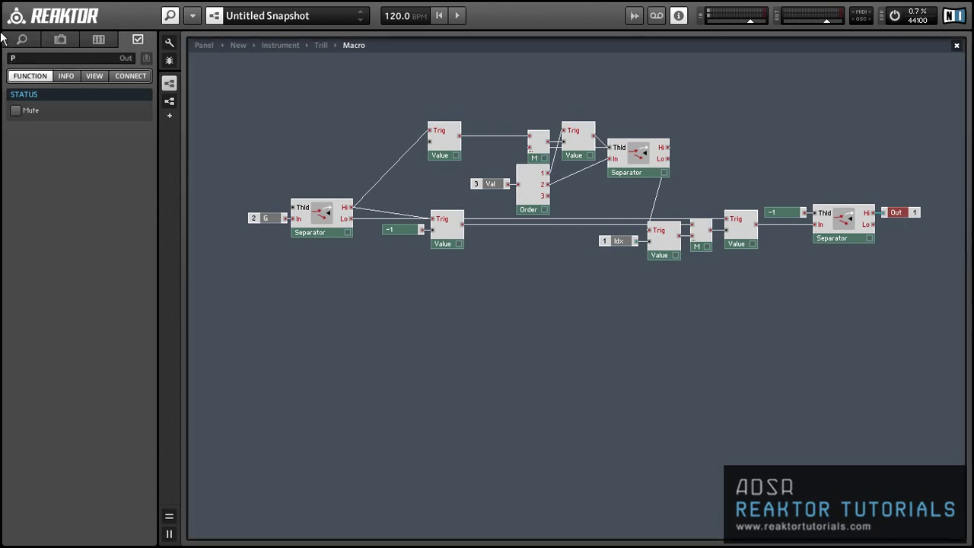
pyautogui.click(925, 261)
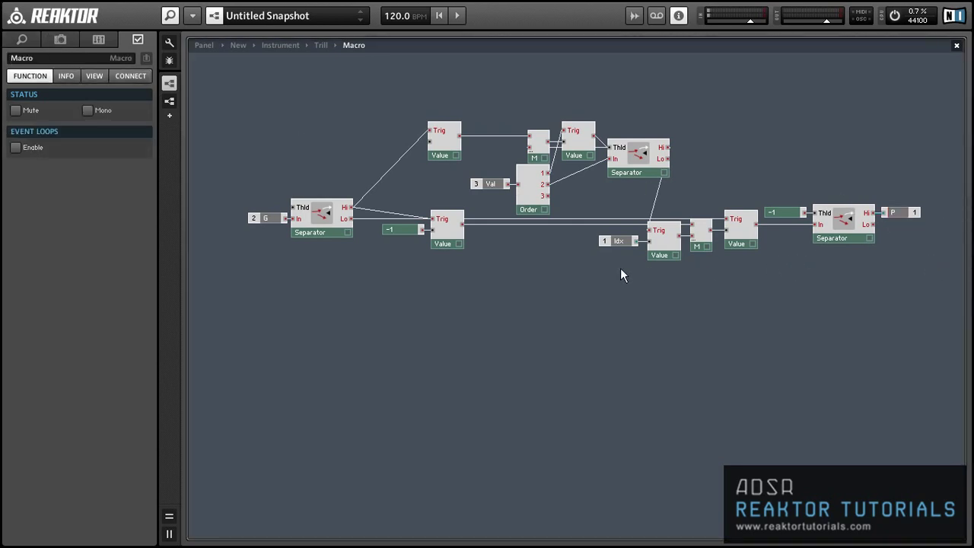
# Step: Shift the patch left and add a Value module (via 'val' search) triggered by Separator Lo
pyautogui.moveTo(235, 99); pyautogui.dragTo(343, 233)
pyautogui.moveTo(272, 130); pyautogui.dragTo(886, 259)
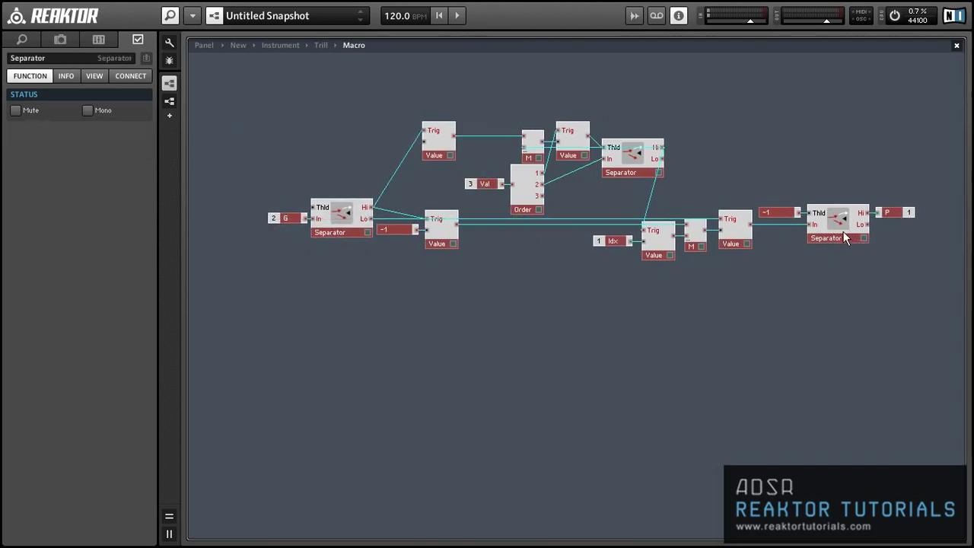
pyautogui.moveTo(842, 230); pyautogui.dragTo(791, 234)
pyautogui.click(805, 270)
pyautogui.doubleClick(805, 271)
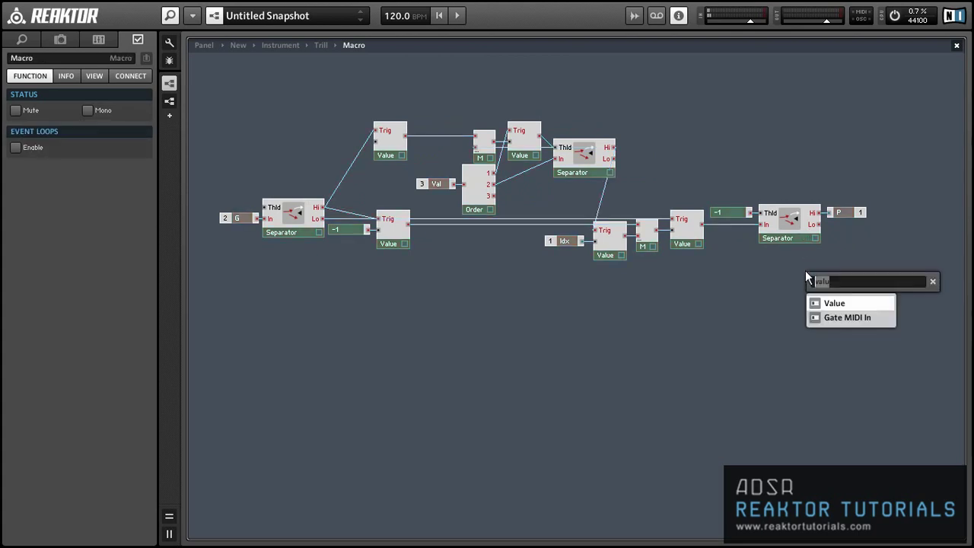
pyautogui.write('val')
pyautogui.press('Return')
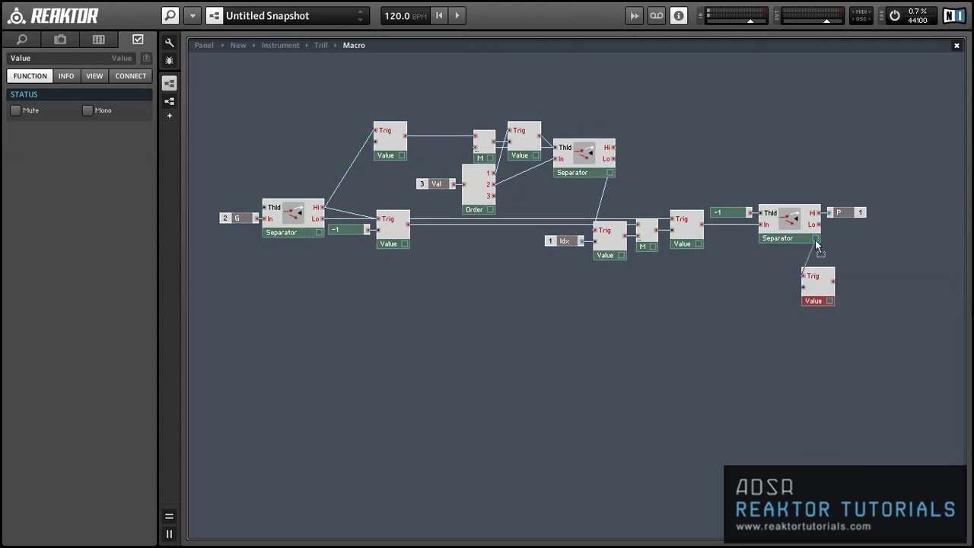
pyautogui.moveTo(818, 225); pyautogui.dragTo(837, 248)
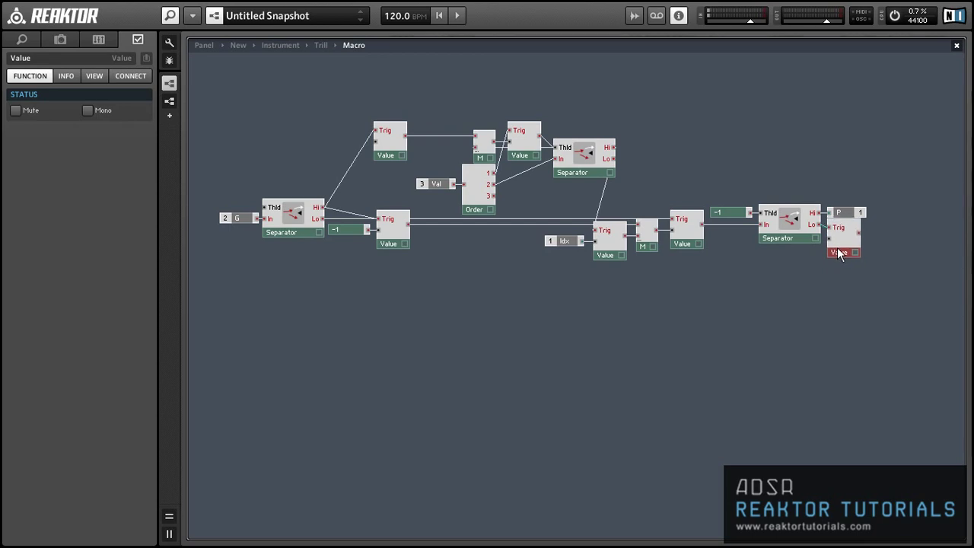
# Step: Add a Terminal Out Port named G, fed by the new Value's output
pyautogui.rightClick(877, 231)
pyautogui.moveTo(881, 239)
pyautogui.moveTo(810, 436)
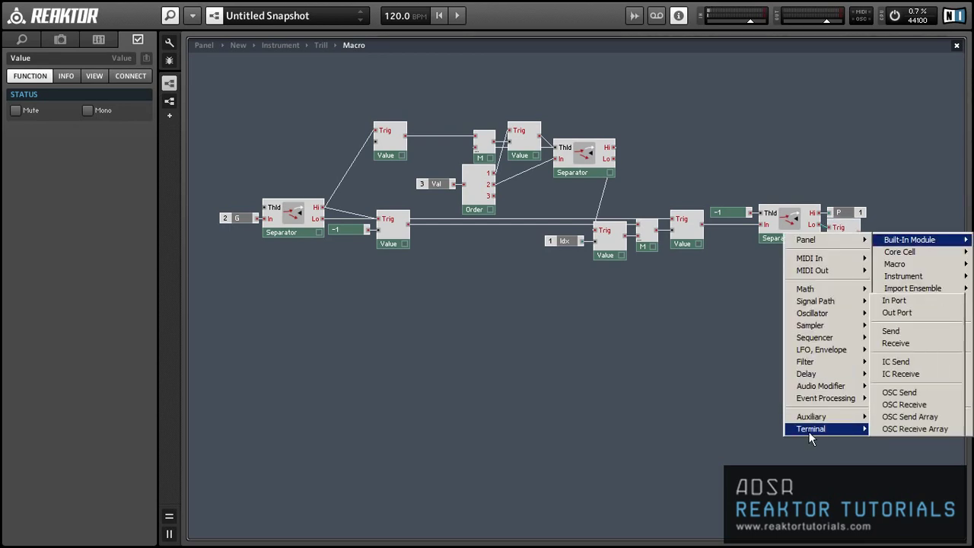
pyautogui.click(897, 312)
pyautogui.moveTo(858, 234); pyautogui.dragTo(879, 236)
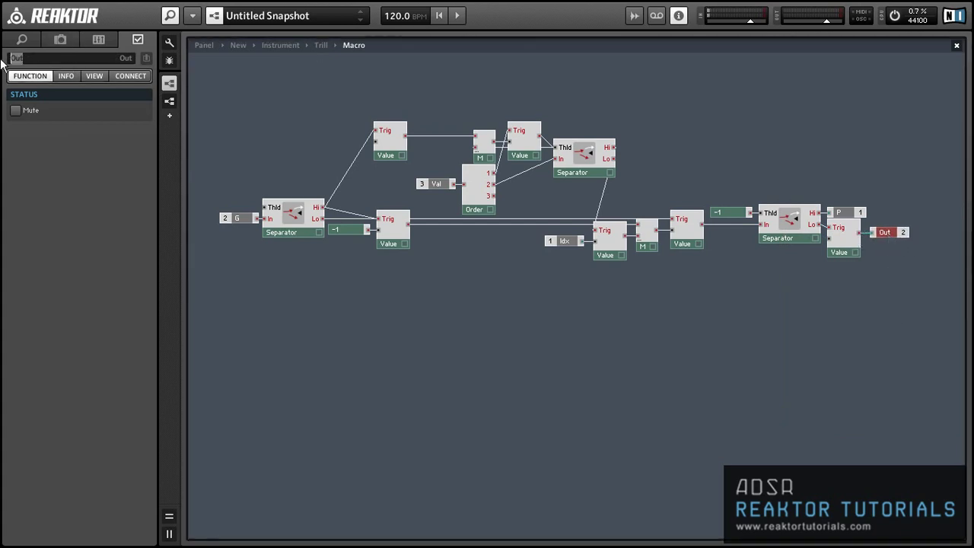
pyautogui.click(388, 384)
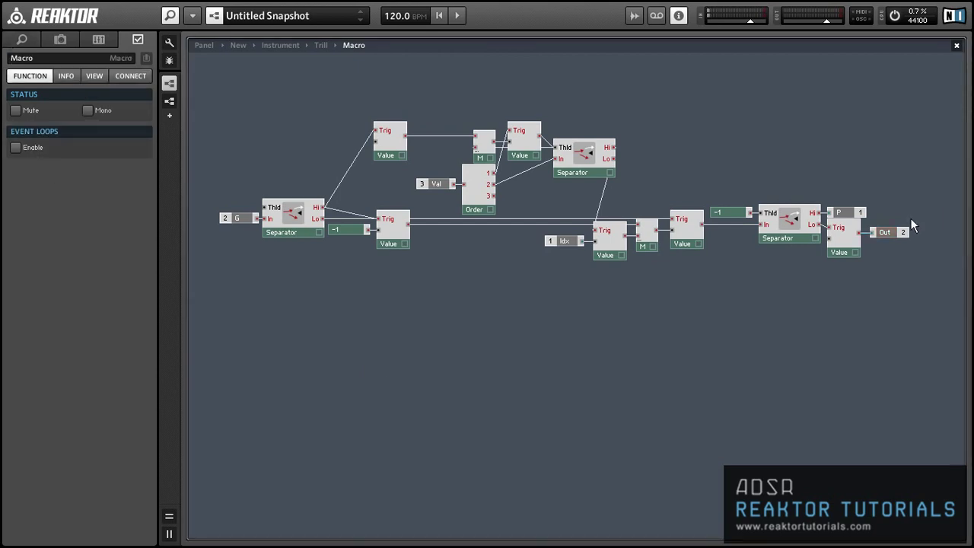
pyautogui.click(884, 232)
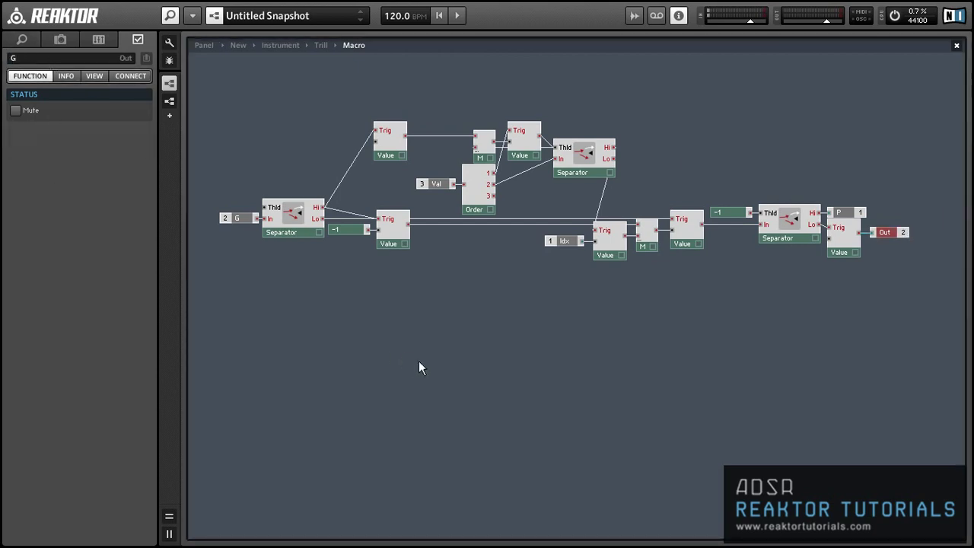
# Step: At the Trill level, wire the Macro's G output into the lower Merge and tidy module positions
pyautogui.doubleClick(419, 361)
pyautogui.moveTo(835, 180); pyautogui.dragTo(863, 223)
pyautogui.click(907, 218)
pyautogui.click(901, 204)
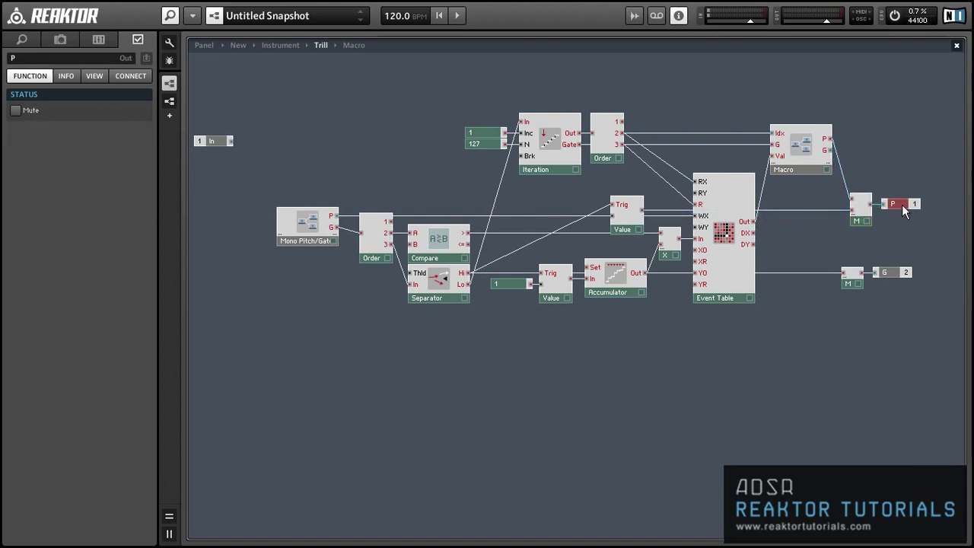
pyautogui.moveTo(831, 150); pyautogui.dragTo(865, 286)
pyautogui.keyDown('shift'); pyautogui.click(853, 280); pyautogui.keyUp('shift')
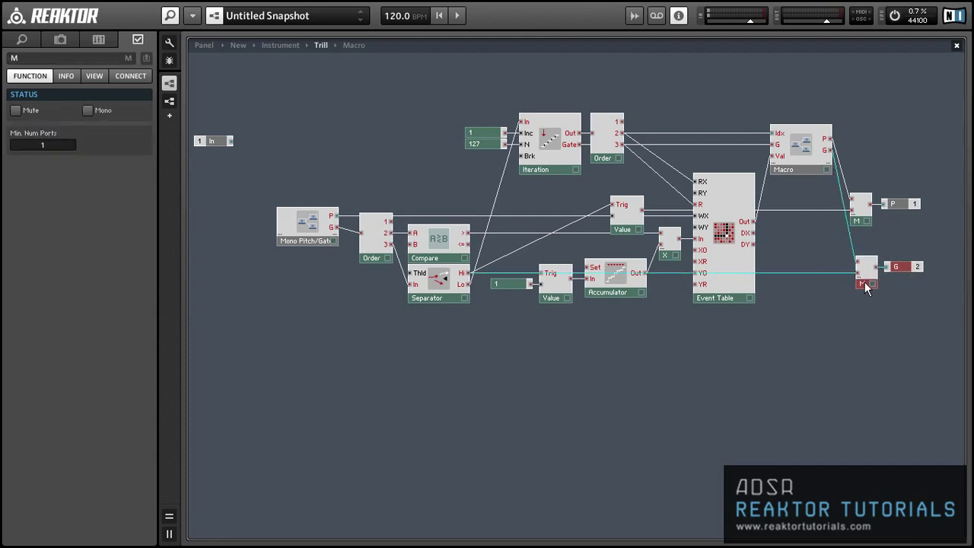
pyautogui.click(858, 298)
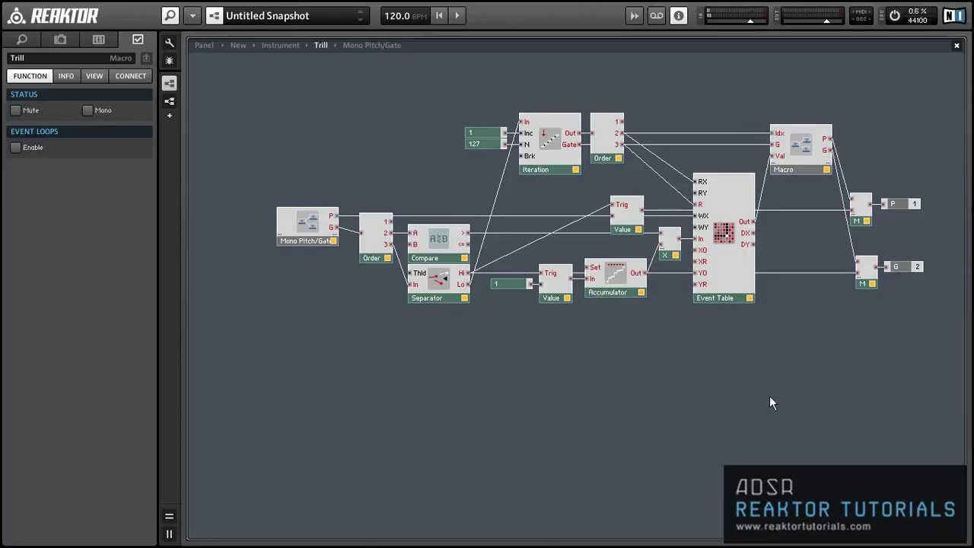
pyautogui.moveTo(375, 68); pyautogui.dragTo(871, 378)
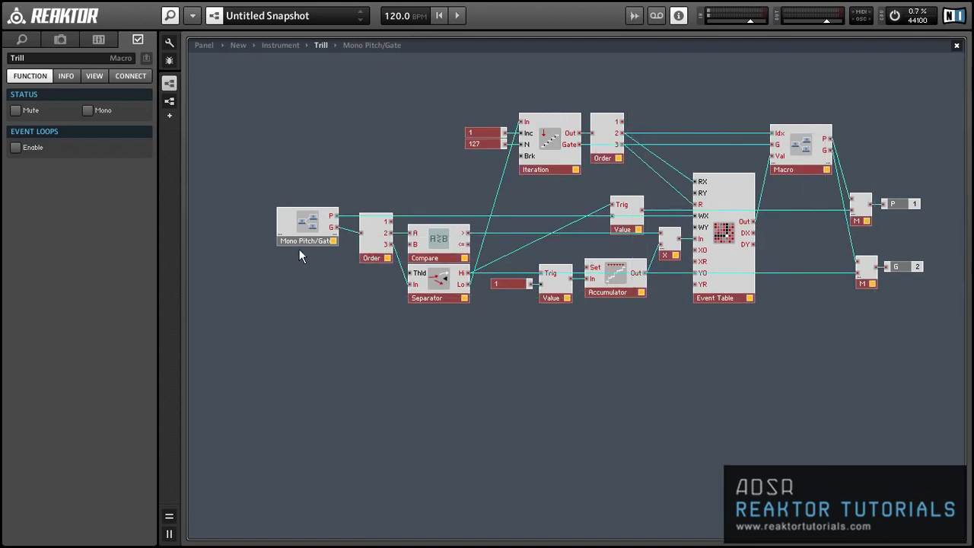
# Step: Set the Trill modules to Mono and route Order 3 through a copied Event Voice Combiner to G
pyautogui.rightClick(436, 300)
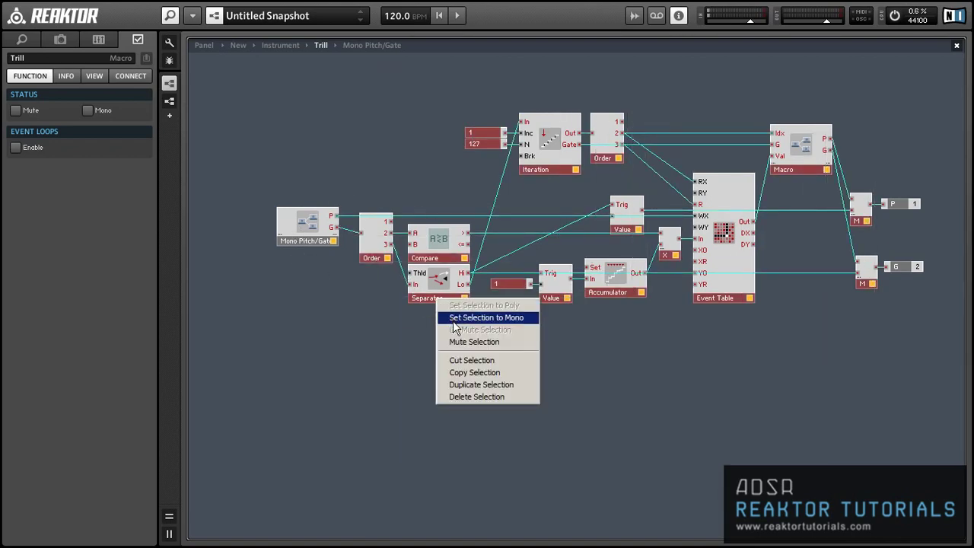
pyautogui.click(454, 320)
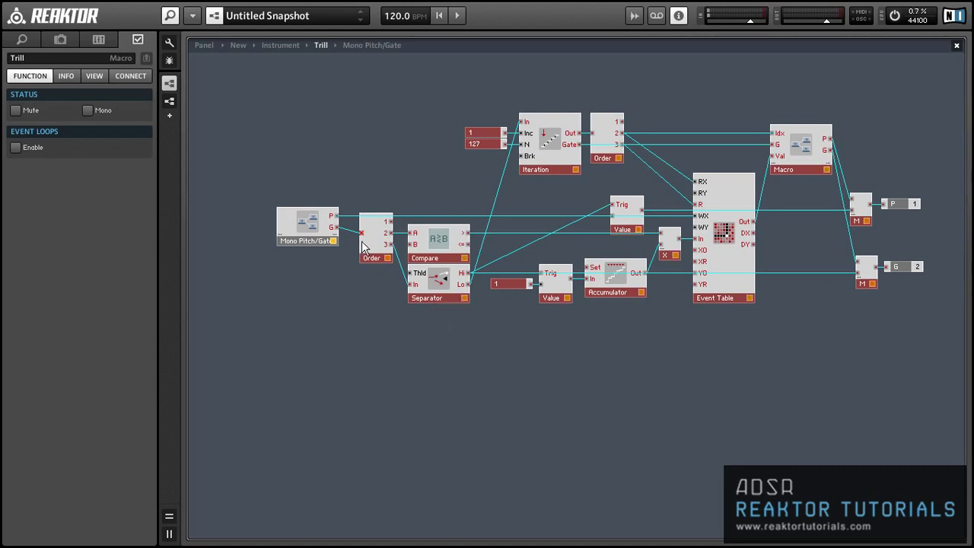
pyautogui.doubleClick(308, 225)
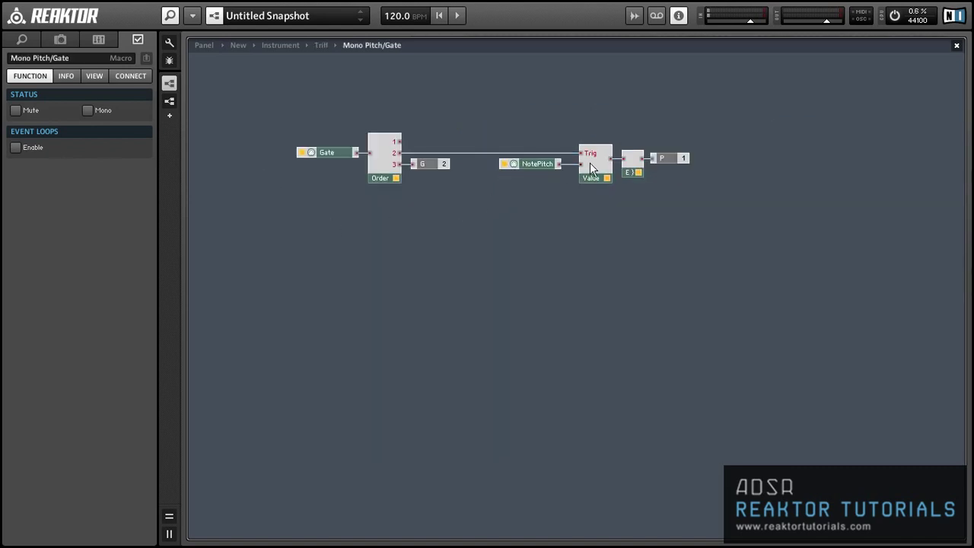
pyautogui.click(627, 171)
pyautogui.hotkey('ctrl', 'c')
pyautogui.hotkey('ctrl', 'v')
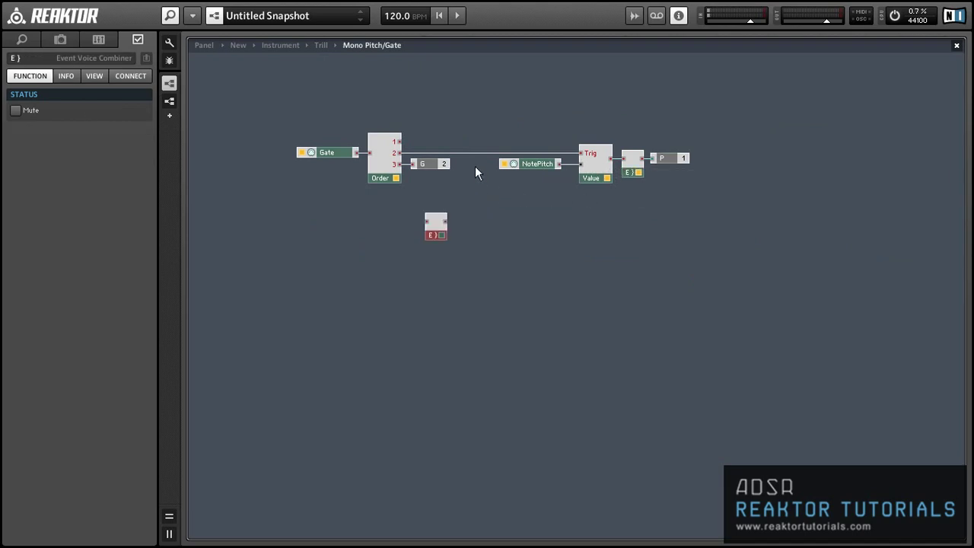
pyautogui.moveTo(401, 164); pyautogui.dragTo(430, 226)
pyautogui.moveTo(418, 165)
pyautogui.mouseDown()
pyautogui.moveTo(460, 226)
pyautogui.moveTo(437, 229)
pyautogui.moveTo(432, 175)
pyautogui.mouseUp()
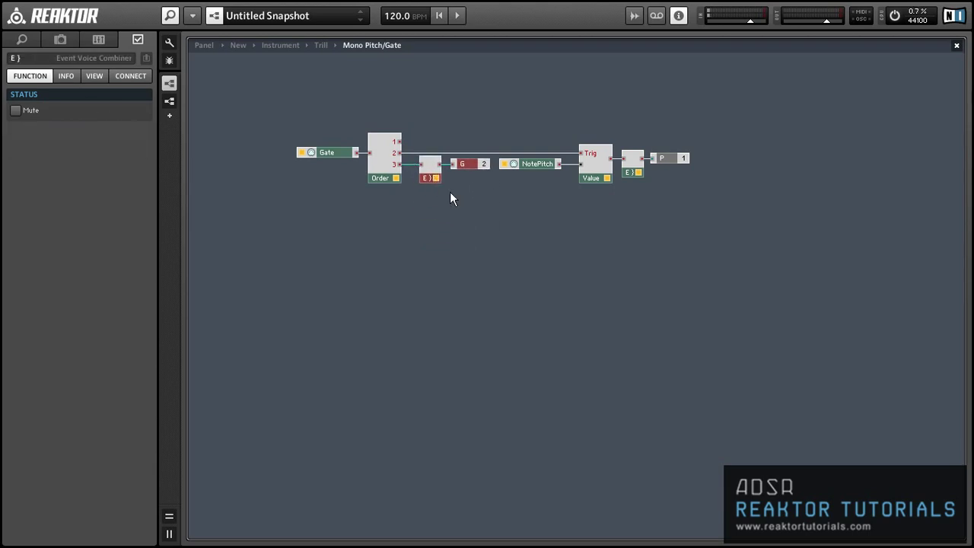
pyautogui.doubleClick(449, 193)
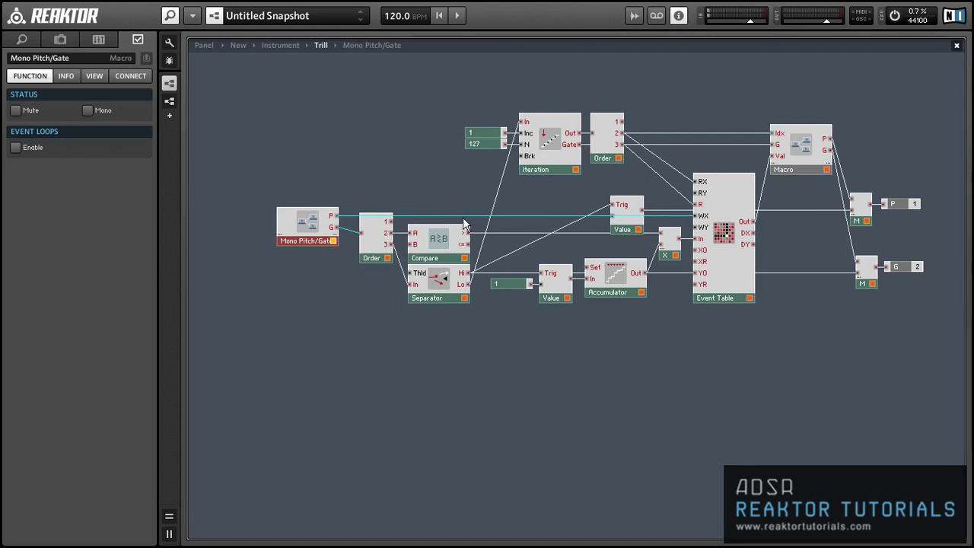
# Step: Set the Event Table's Value Range Max to 1000000, then switch to the Panel view
pyautogui.click(719, 295)
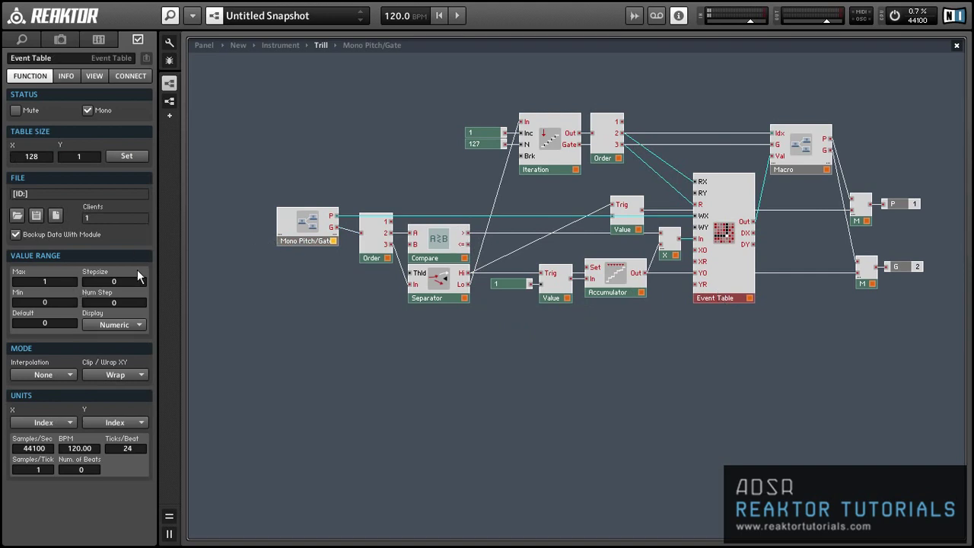
pyautogui.click(631, 293)
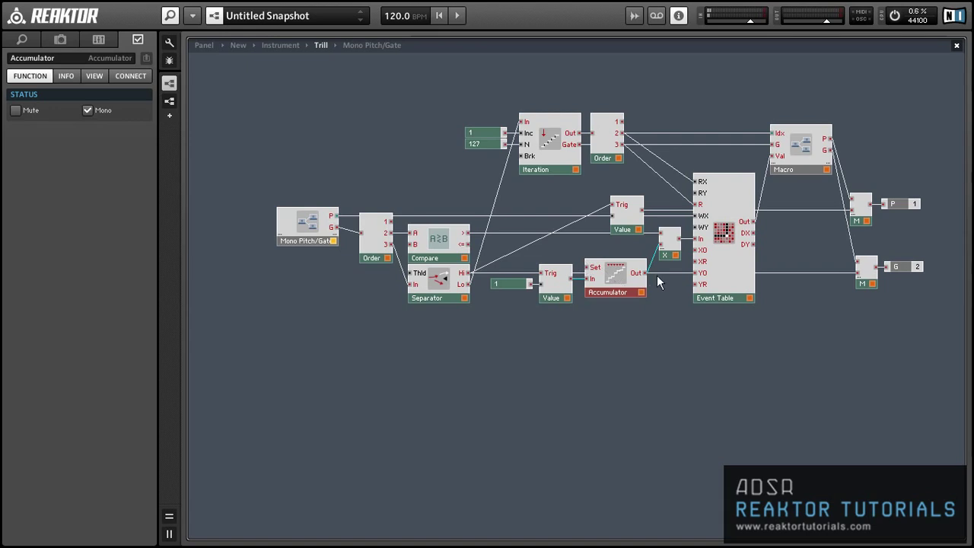
pyautogui.click(743, 297)
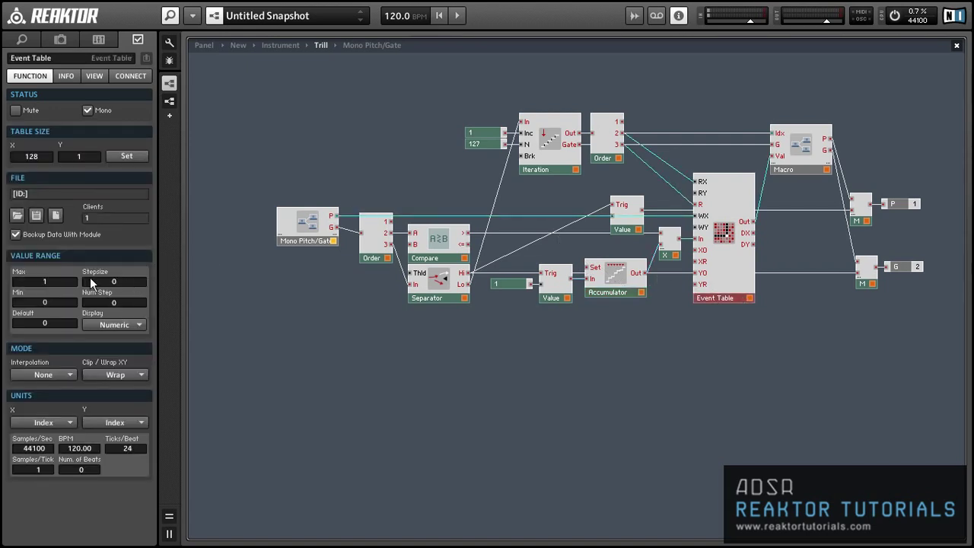
pyautogui.doubleClick(65, 282)
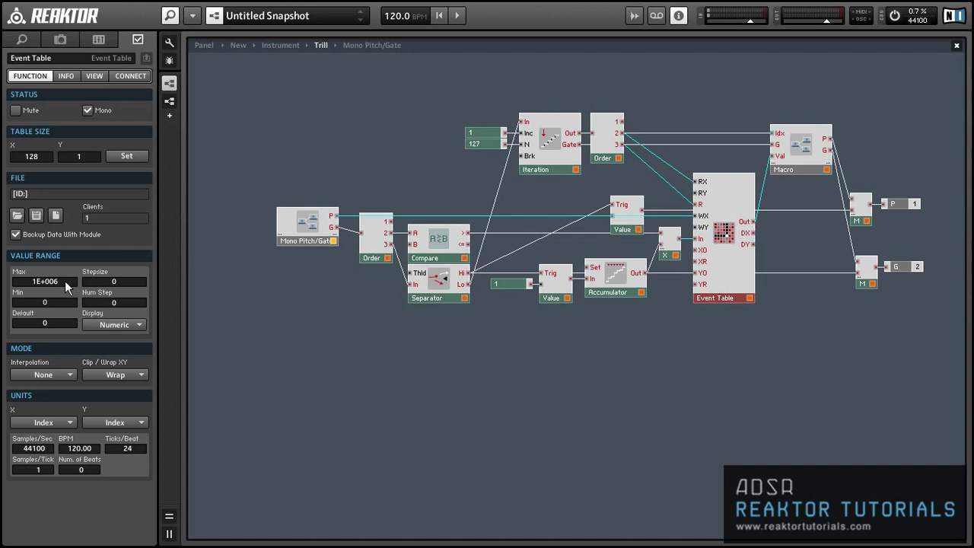
pyautogui.click(262, 354)
pyautogui.click(202, 45)
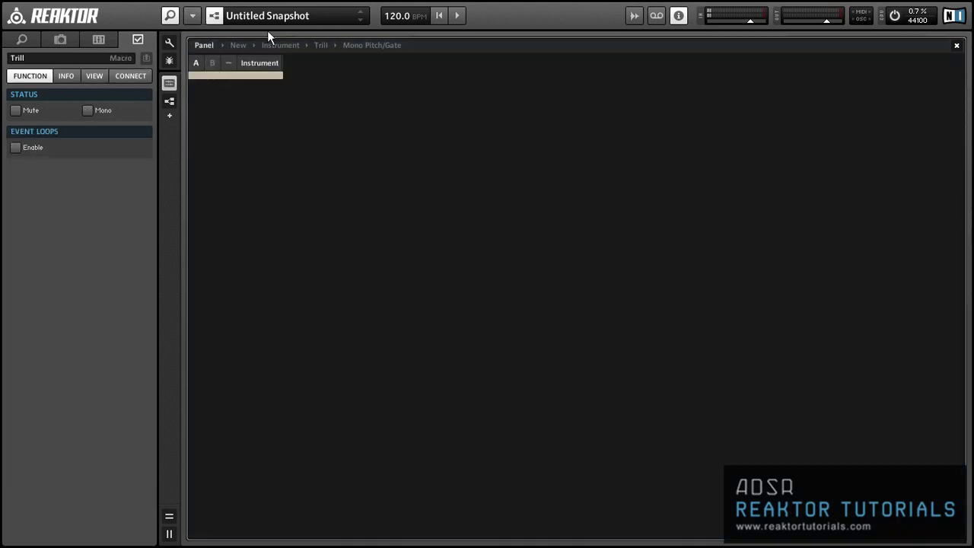
# Step: Check the Instrument structure, return to Panel, and lower the master output level slightly
pyautogui.click(280, 45)
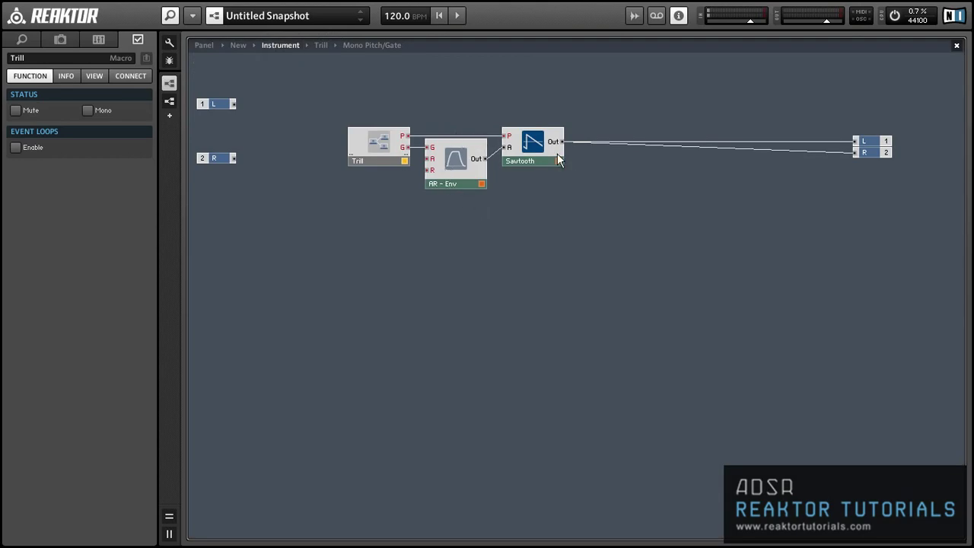
pyautogui.click(204, 45)
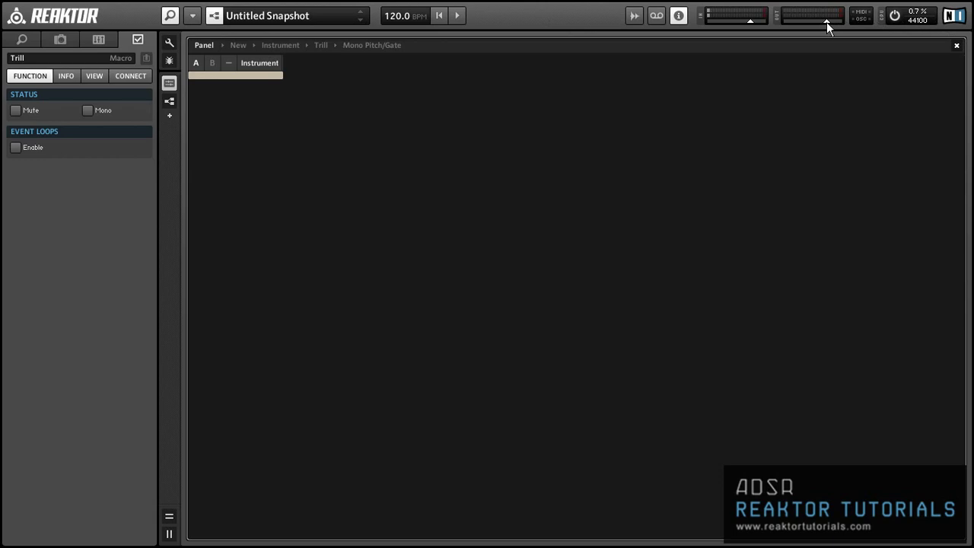
pyautogui.moveTo(826, 22); pyautogui.dragTo(800, 21)
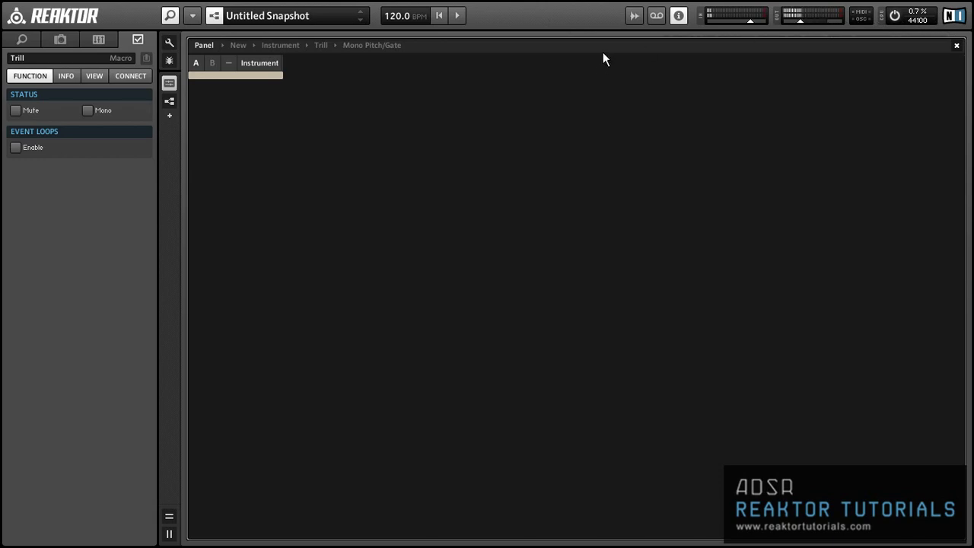